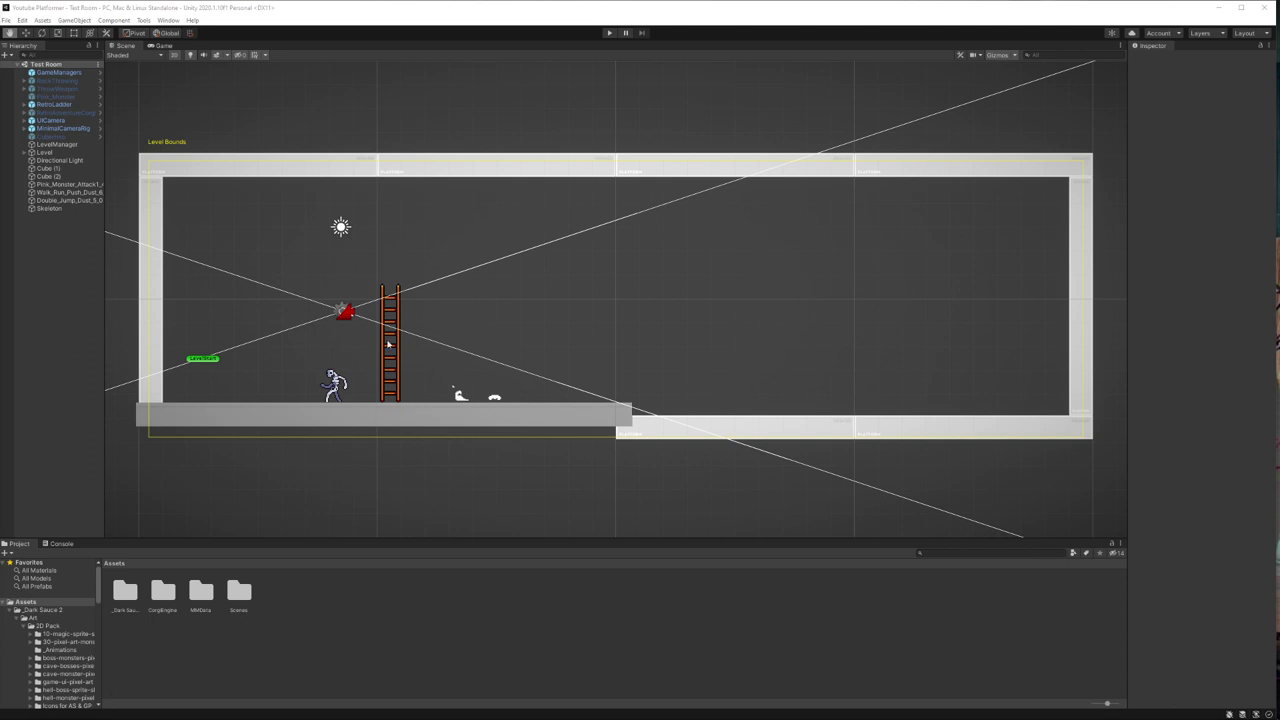
# Step: Zoom and pan the Scene view onto the ladder and platform, then run the Test Room
pyautogui.scroll(2, 349, 413)
pyautogui.scroll(1, 349, 413)
pyautogui.scroll(2, 349, 413)
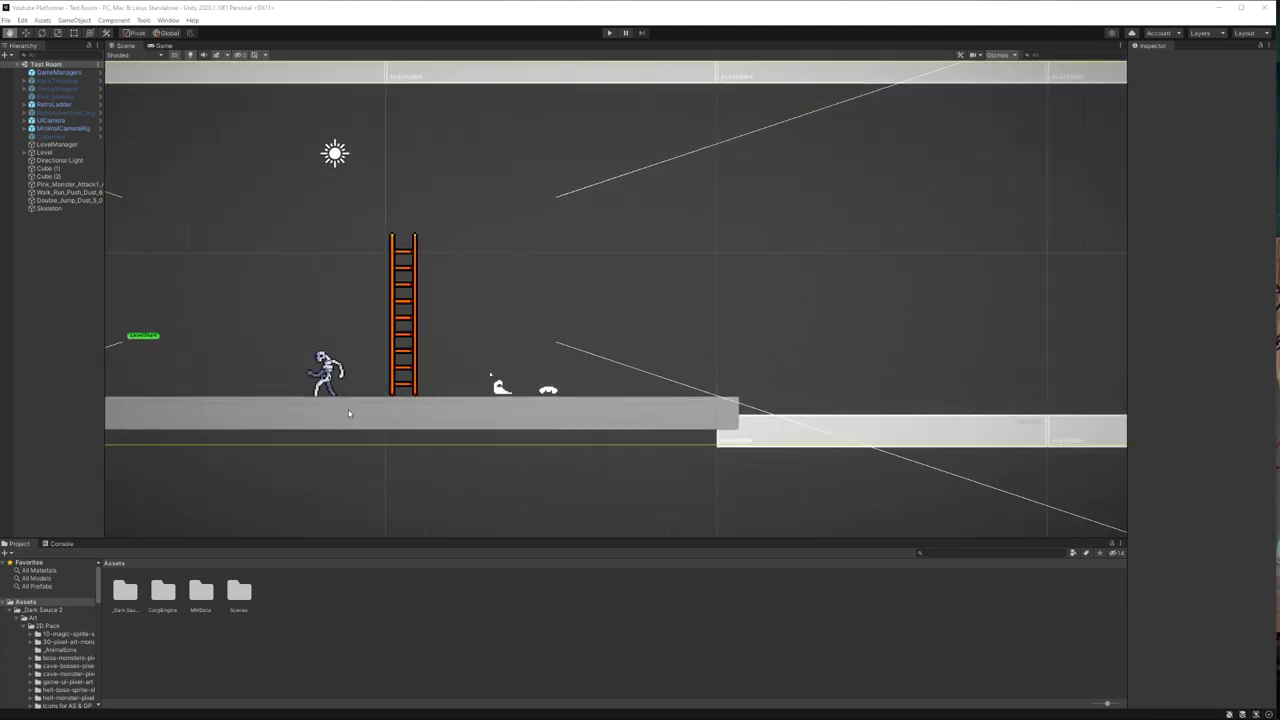
pyautogui.moveTo(349, 413); pyautogui.dragTo(530, 409, button='middle')
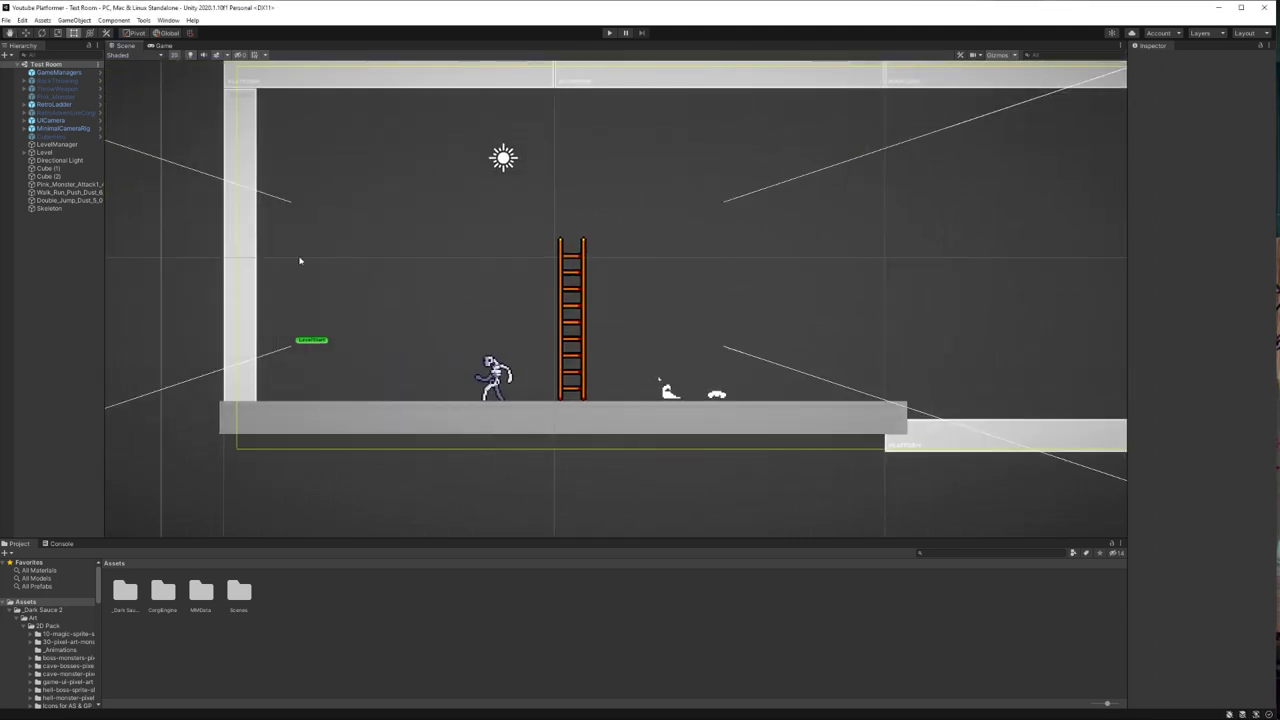
pyautogui.click(609, 32)
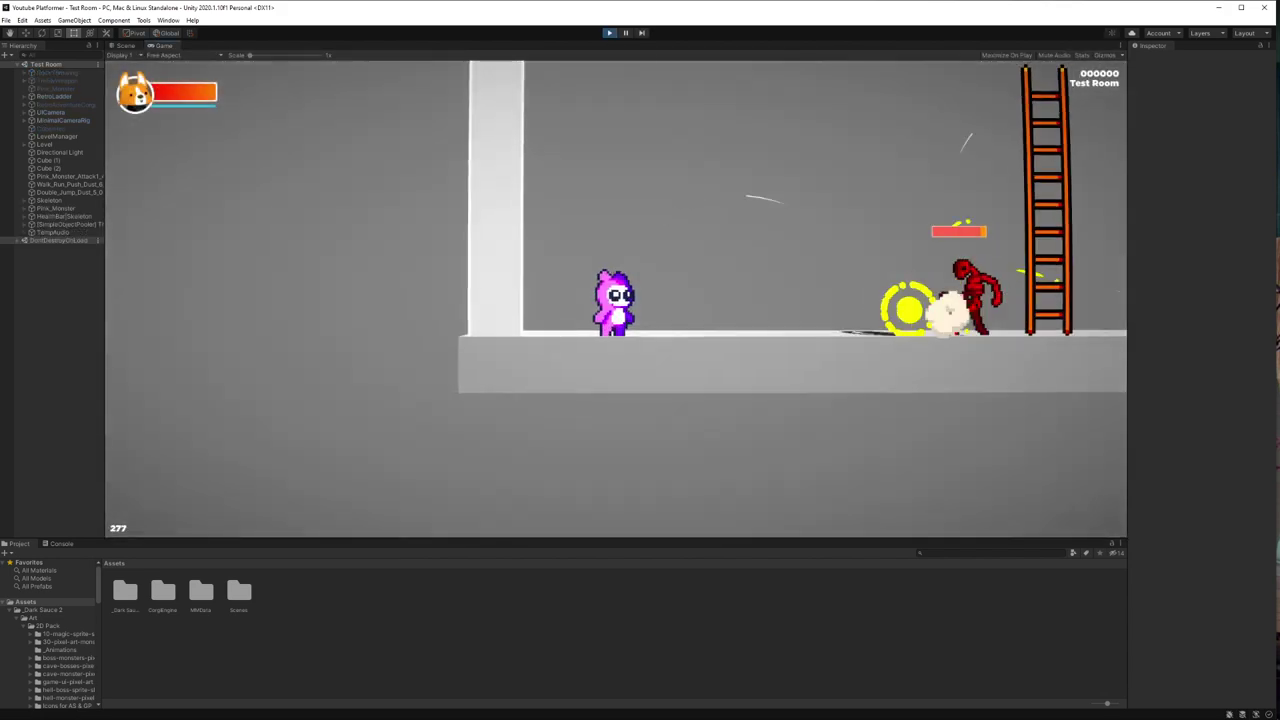
# Step: Walk the pink monster right toward the skeleton and jump it twice
pyautogui.press('Right')
pyautogui.press('space')
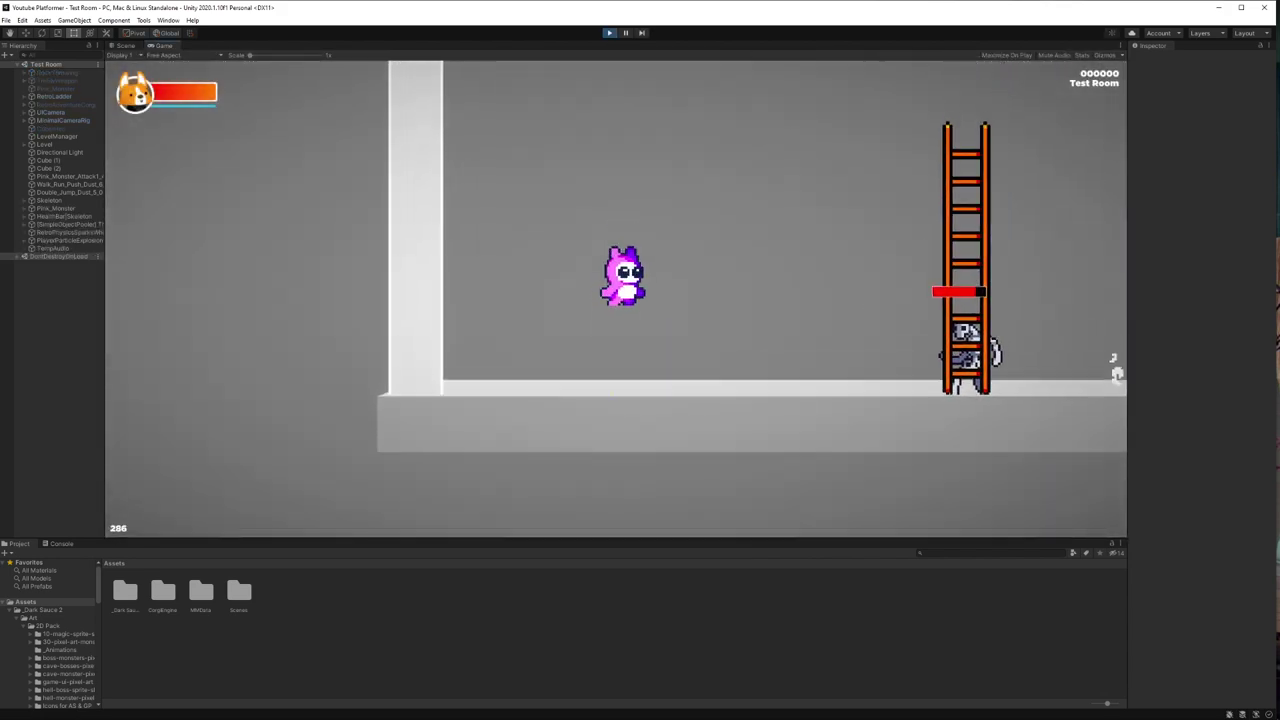
pyautogui.press('space')
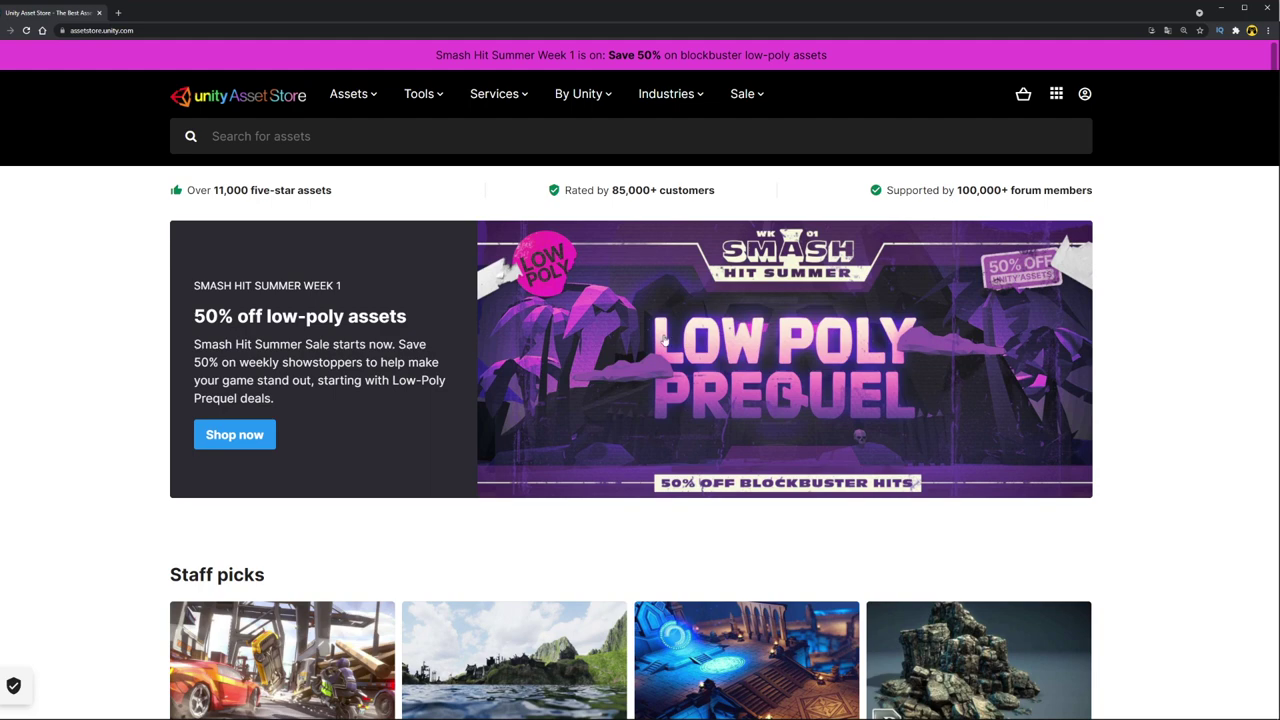
# Step: Open the Summer Sale page and jump to the Smash Hit Summer Sale lineup
pyautogui.click(234, 434)
pyautogui.scroll(-3, 951, 395)
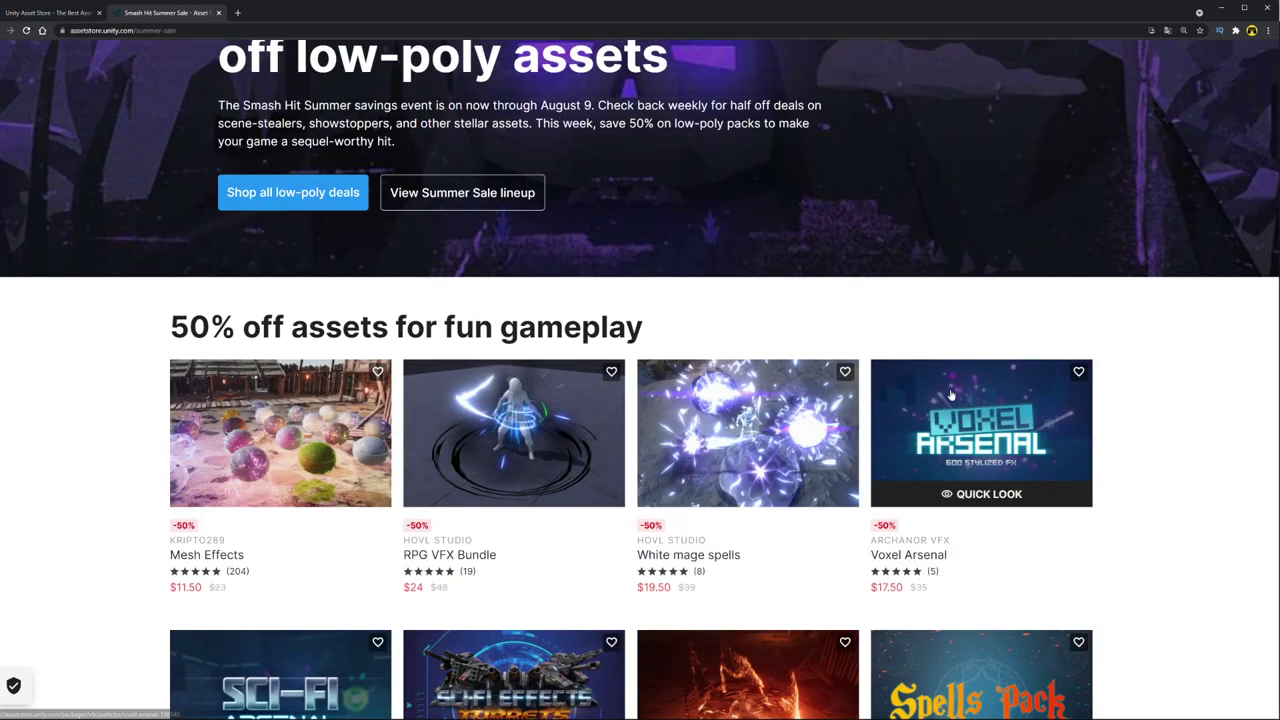
pyautogui.click(477, 201)
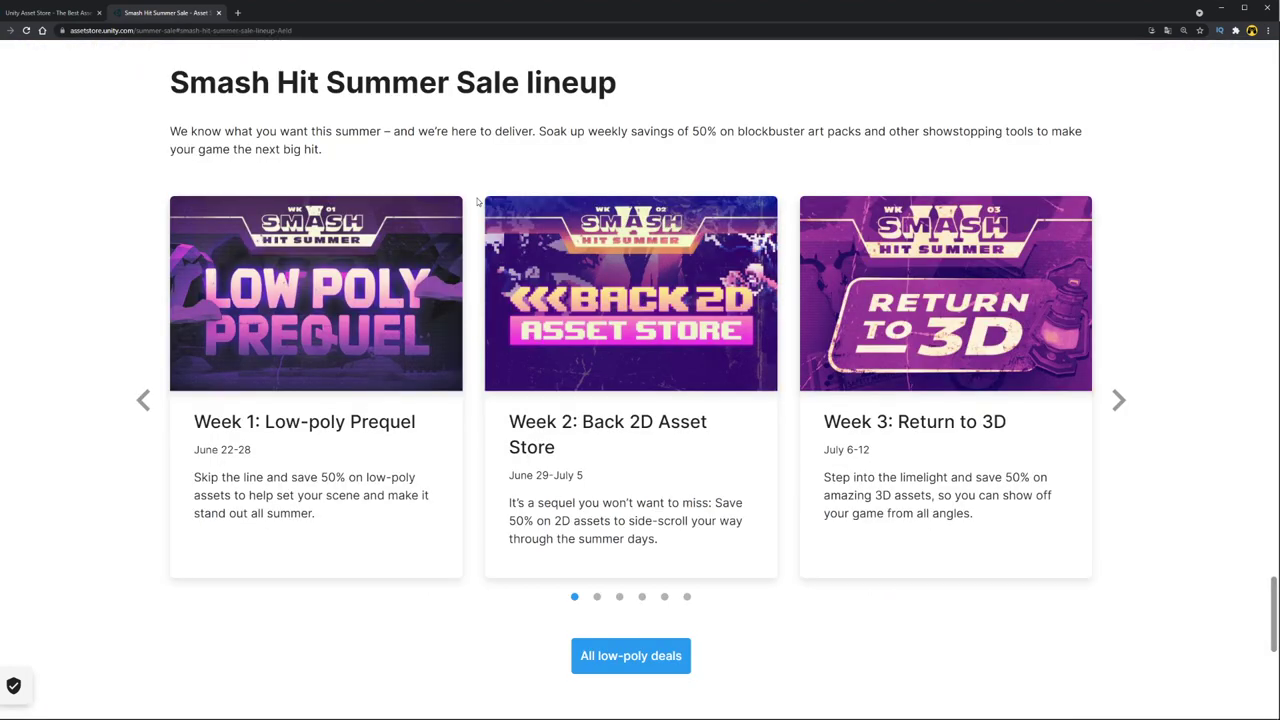
# Step: Cycle the lineup carousel through all six sale weeks back to Weeks 1–3
pyautogui.click(1120, 399)
pyautogui.click(1120, 399)
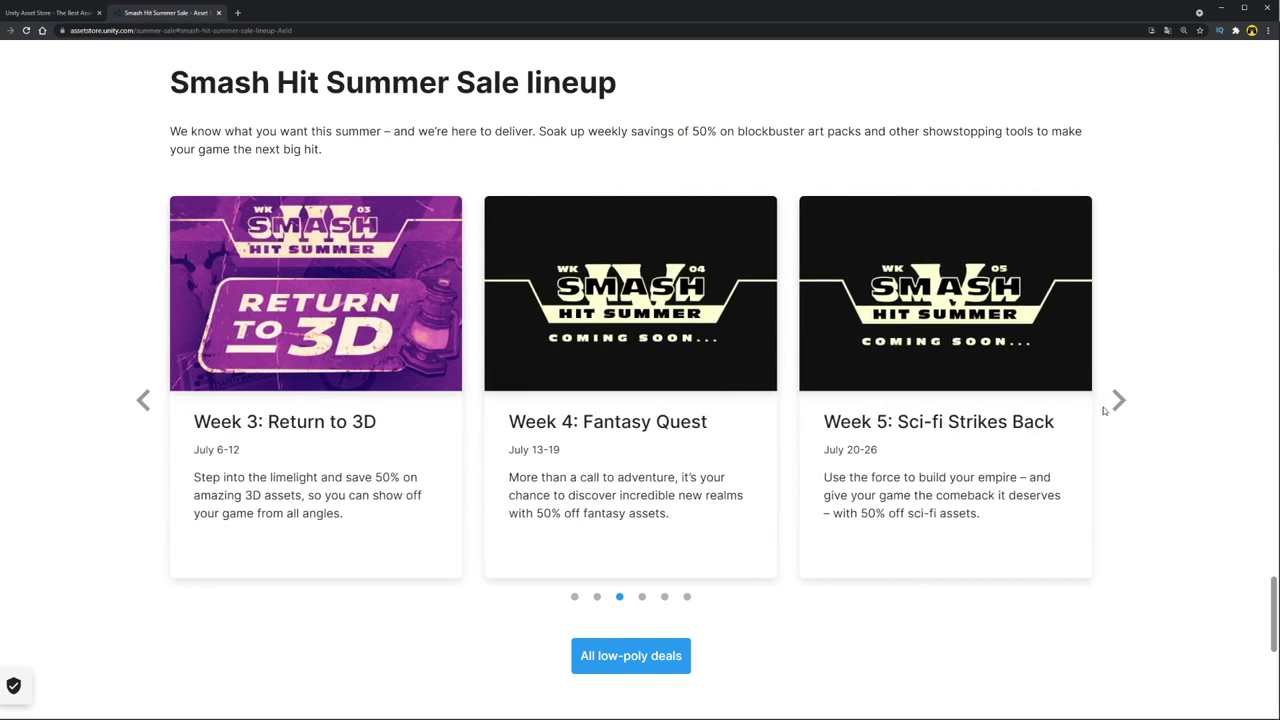
pyautogui.click(1113, 404)
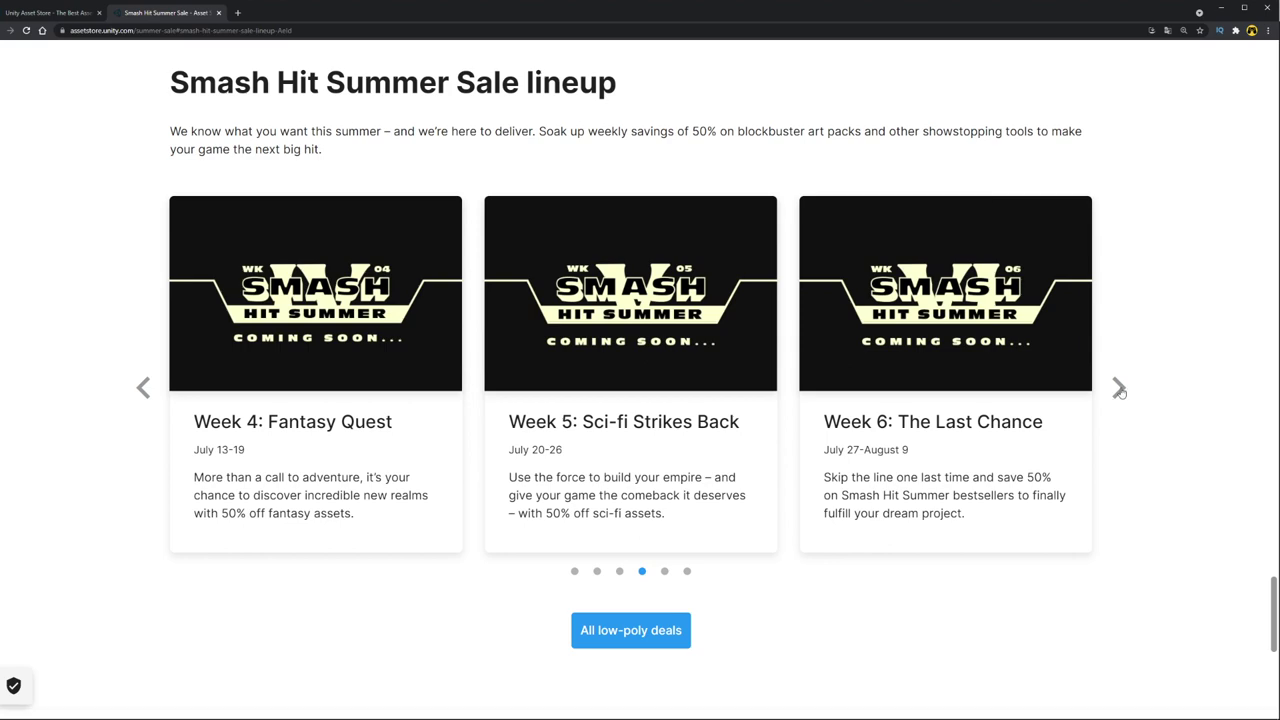
pyautogui.click(1120, 388)
pyautogui.click(1119, 396)
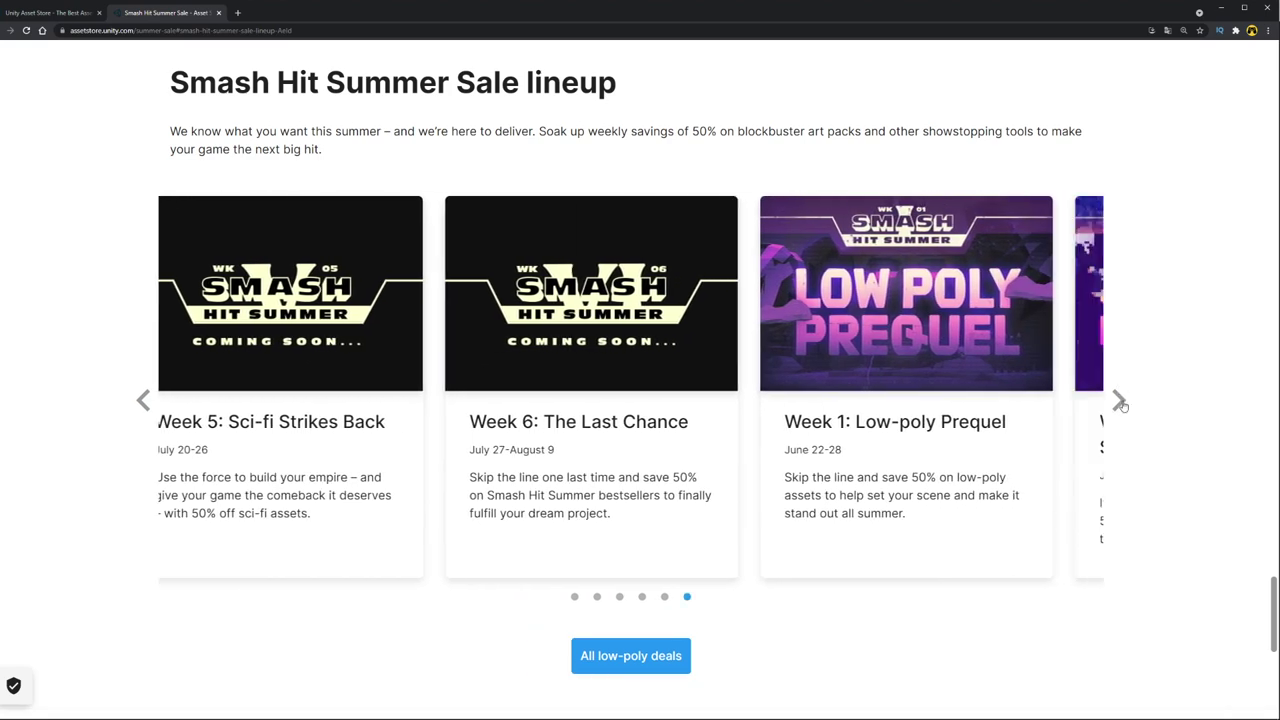
pyautogui.click(1120, 403)
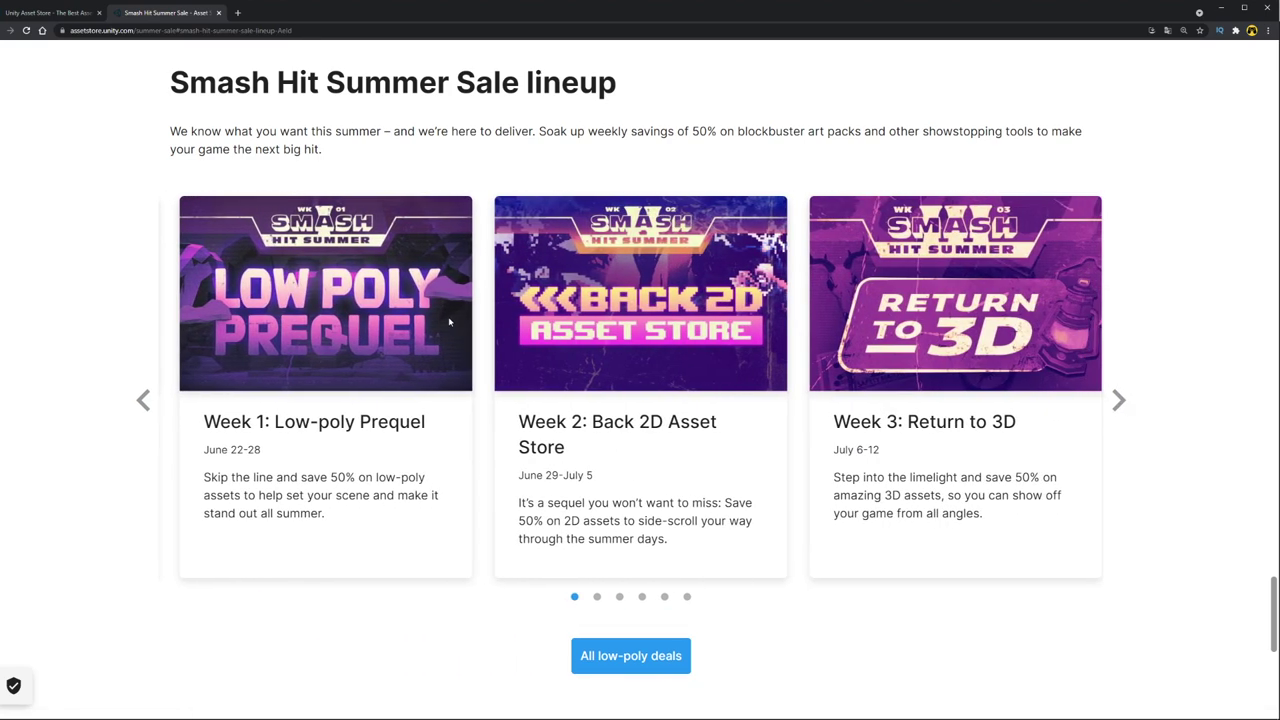
pyautogui.scroll(2, 344, 260)
# Step: Return to the Asset Store home page and scroll down to Popular assets
pyautogui.click(290, 100)
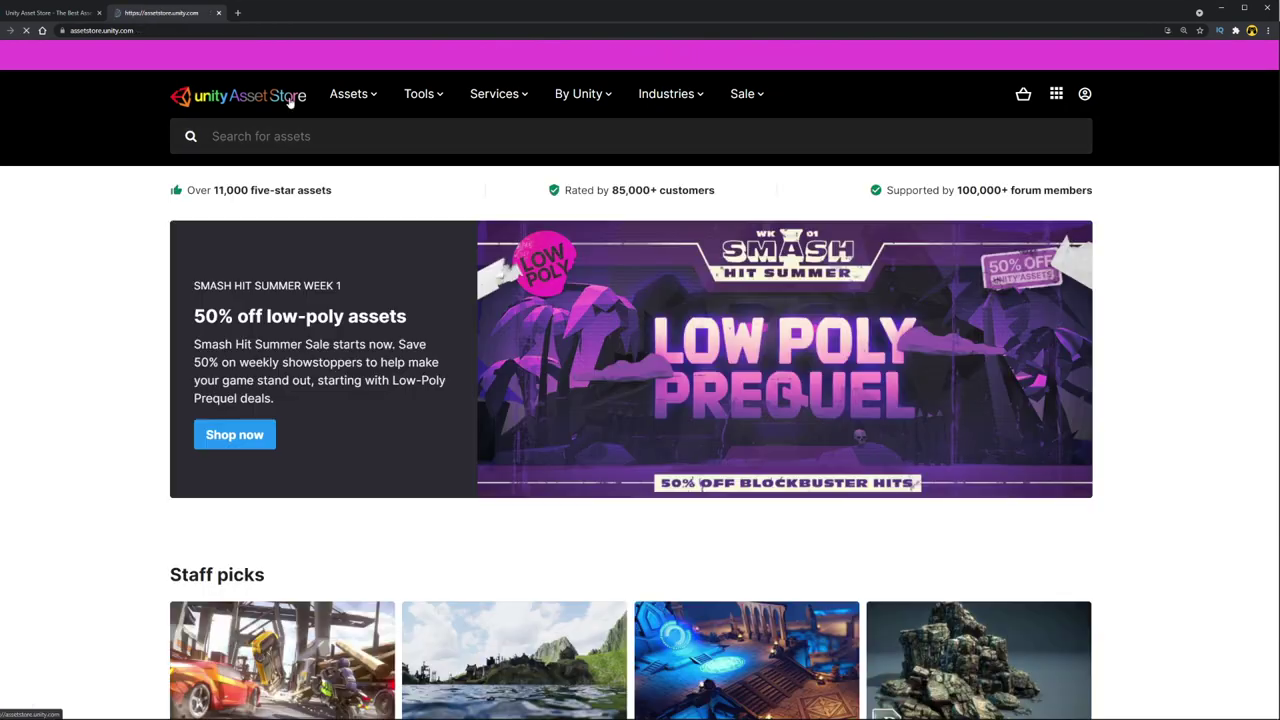
pyautogui.scroll(-3, 656, 430)
pyautogui.scroll(-3, 656, 430)
pyautogui.scroll(-4, 655, 430)
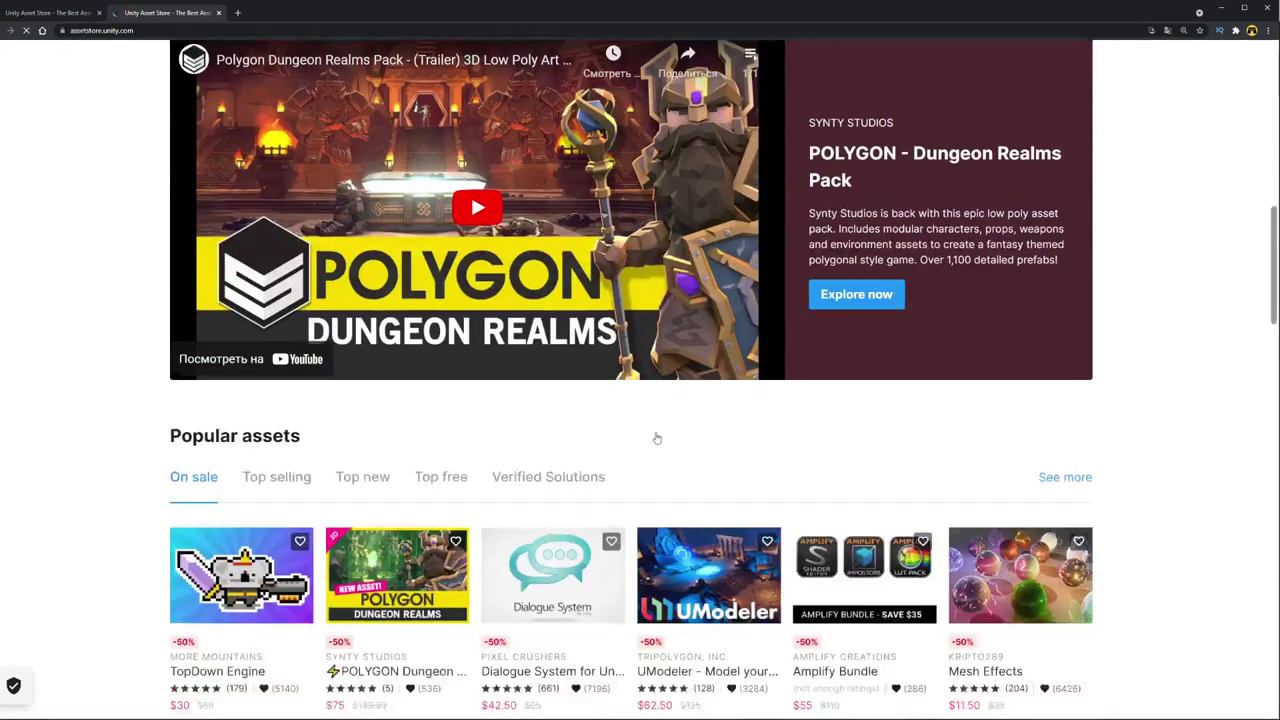
pyautogui.scroll(-2, 654, 437)
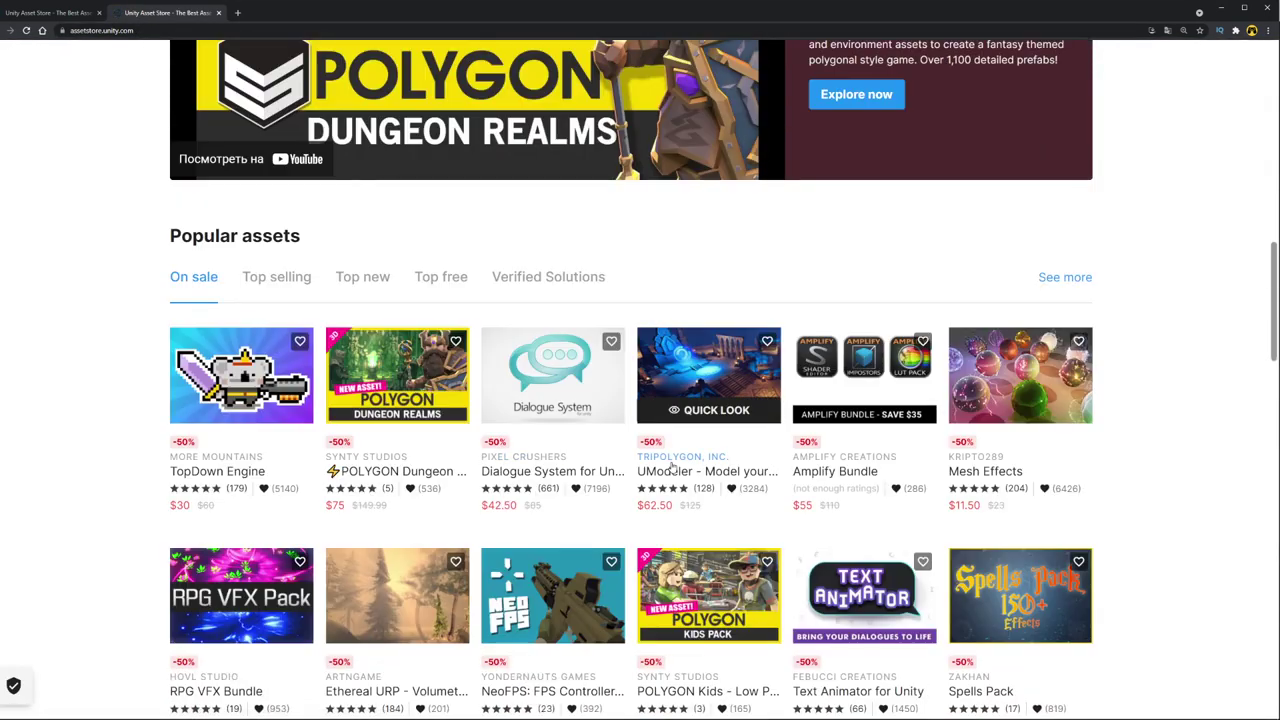
# Step: Open the More Mountains publisher page and scroll down to its assets grid
pyautogui.click(222, 459)
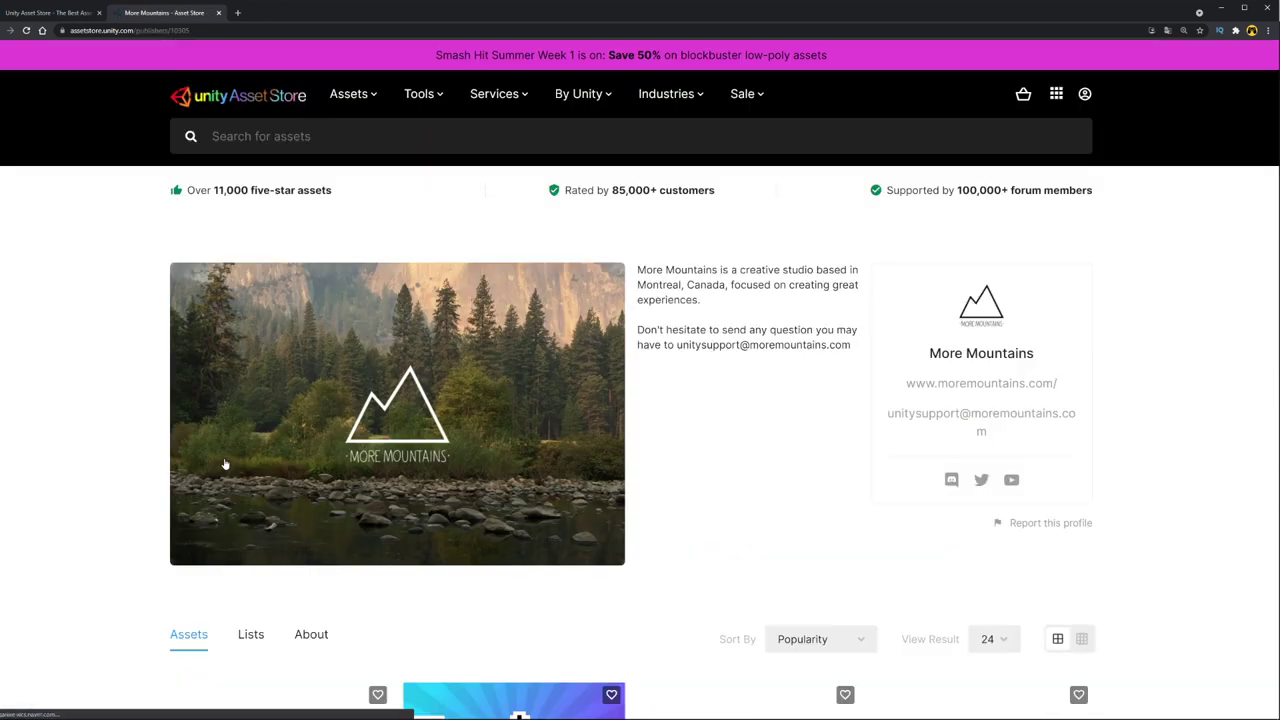
pyautogui.scroll(-2, 663, 463)
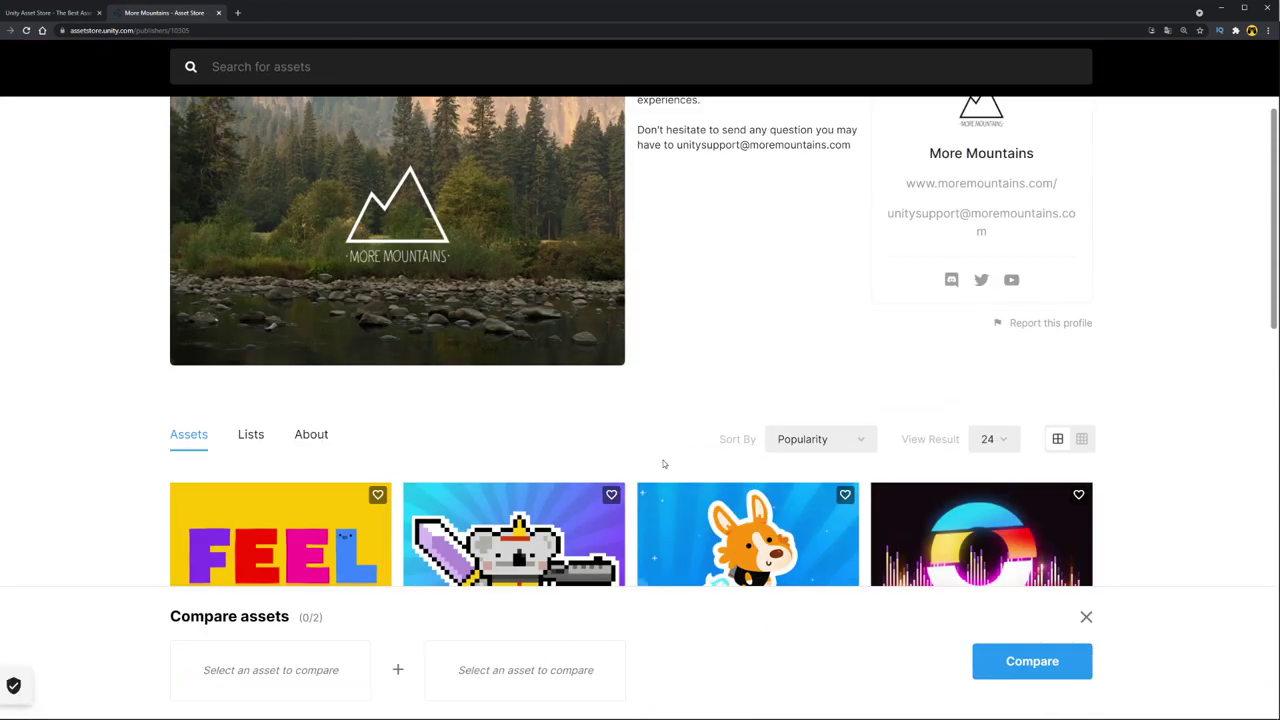
pyautogui.scroll(-3, 799, 497)
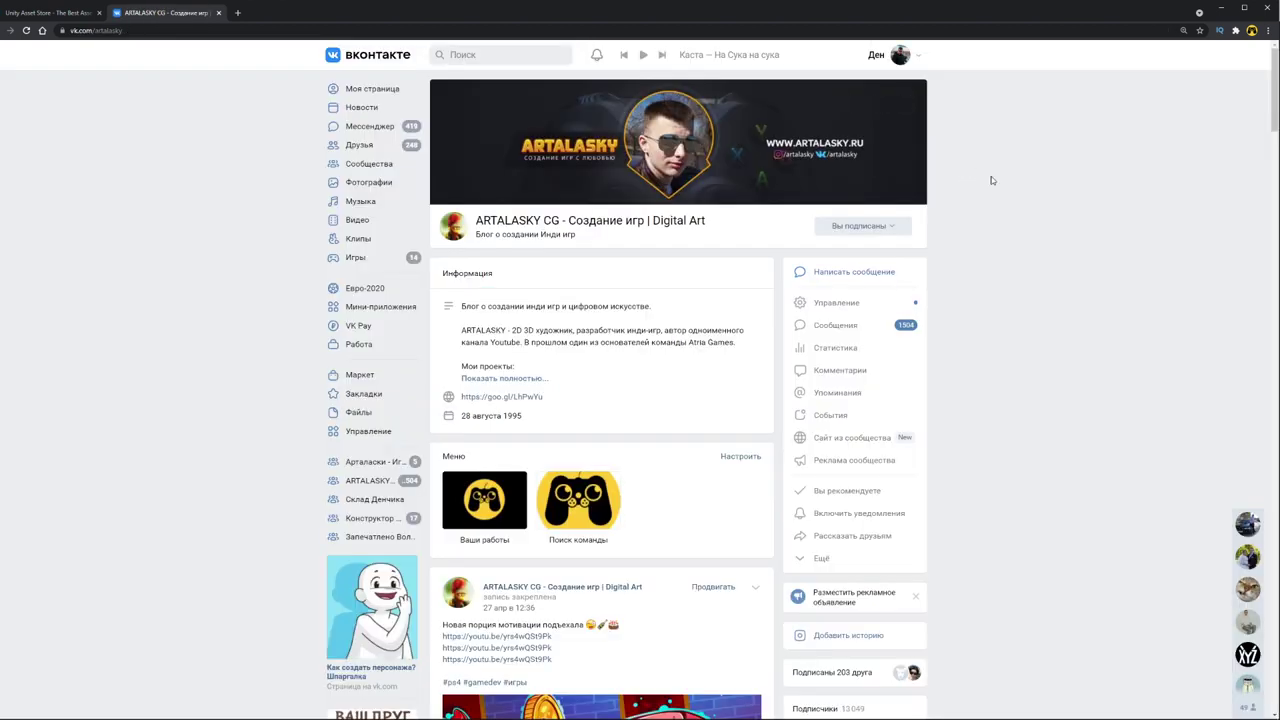
pyautogui.scroll(-5, 1055, 319)
# Step: Scroll to the community's Articles section and open 'Что купить на Unity Assets Store?'
pyautogui.scroll(-2, 1055, 319)
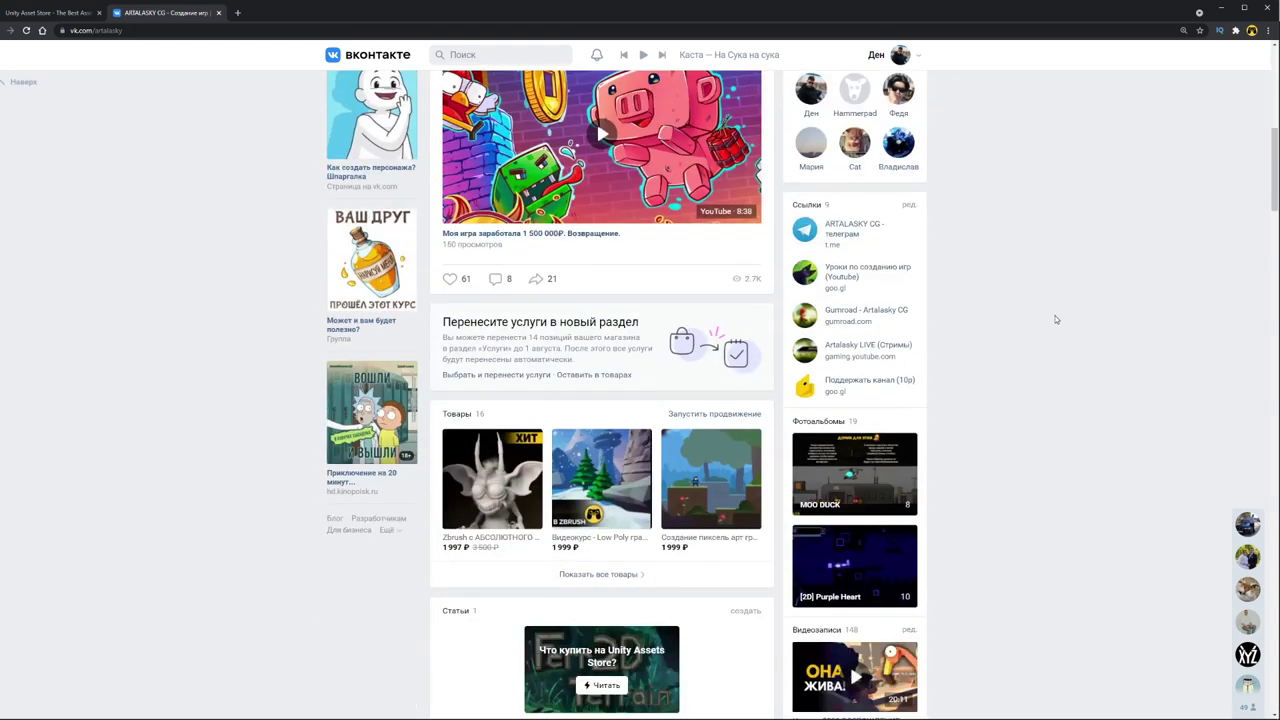
pyautogui.scroll(-2, 1118, 304)
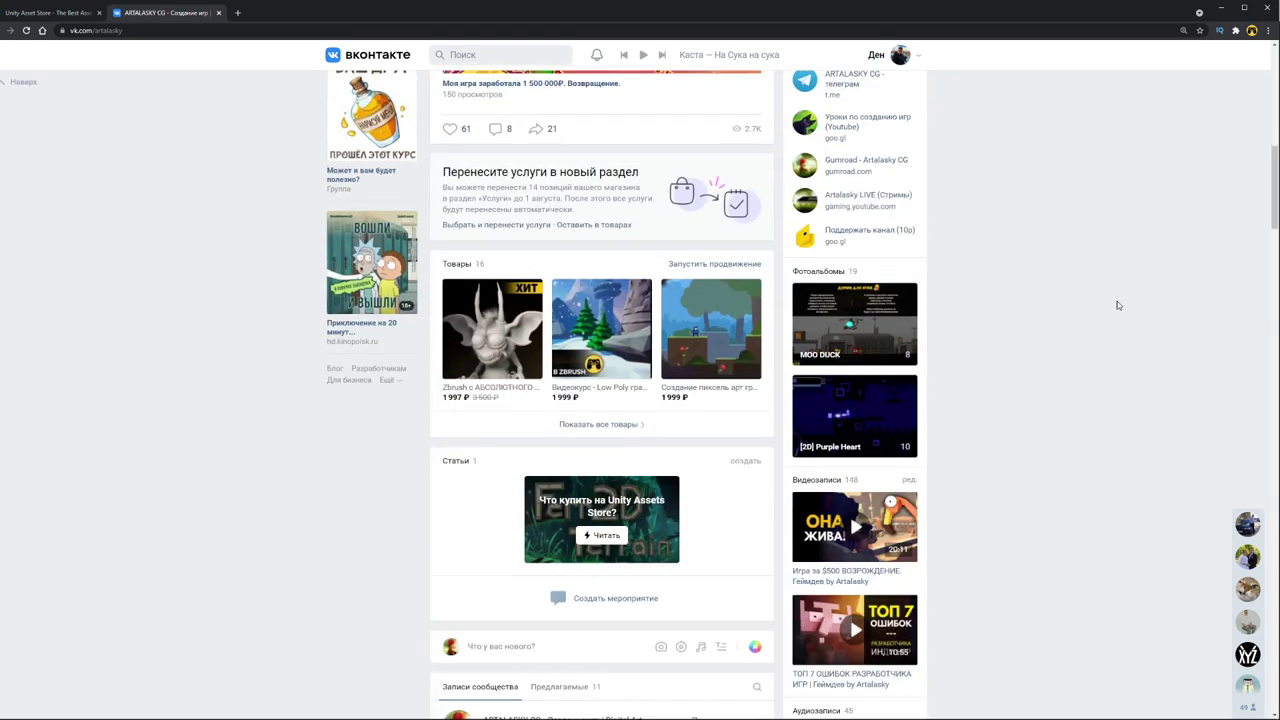
pyautogui.click(616, 535)
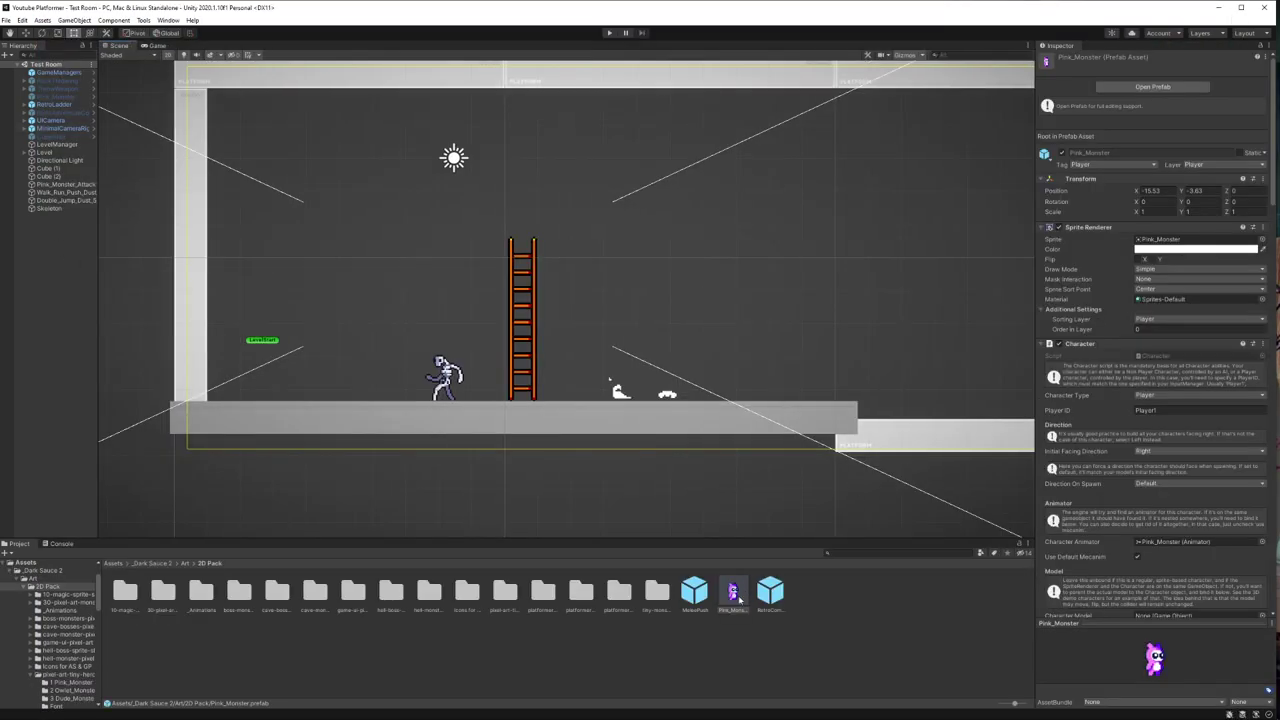
# Step: Place a Pink_Monster left of the skeleton and set LevelManager's Player Prefabs size to 0
pyautogui.moveTo(737, 598); pyautogui.dragTo(320, 378)
pyautogui.click(57, 152)
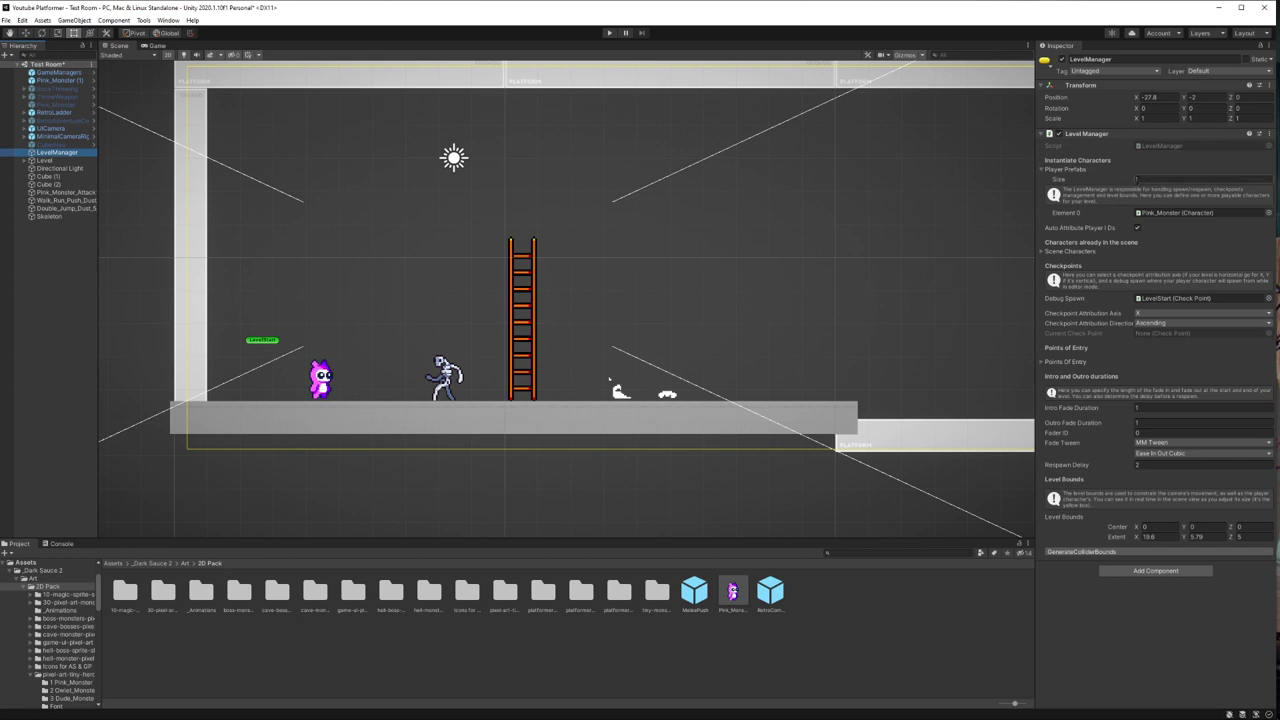
pyautogui.click(1140, 179)
pyautogui.write('0')
pyautogui.press('Return')
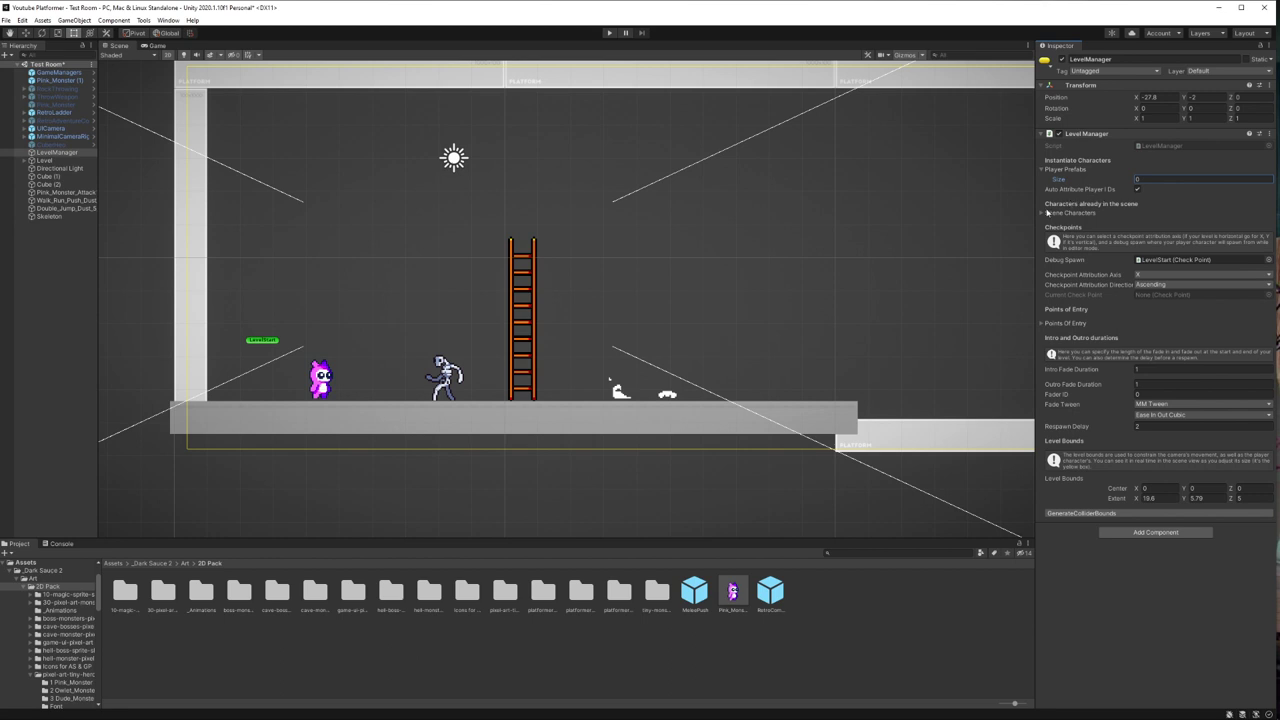
# Step: Give Scene Characters one slot holding Pink_Monster (1), then run the game
pyautogui.moveTo(1044, 214)
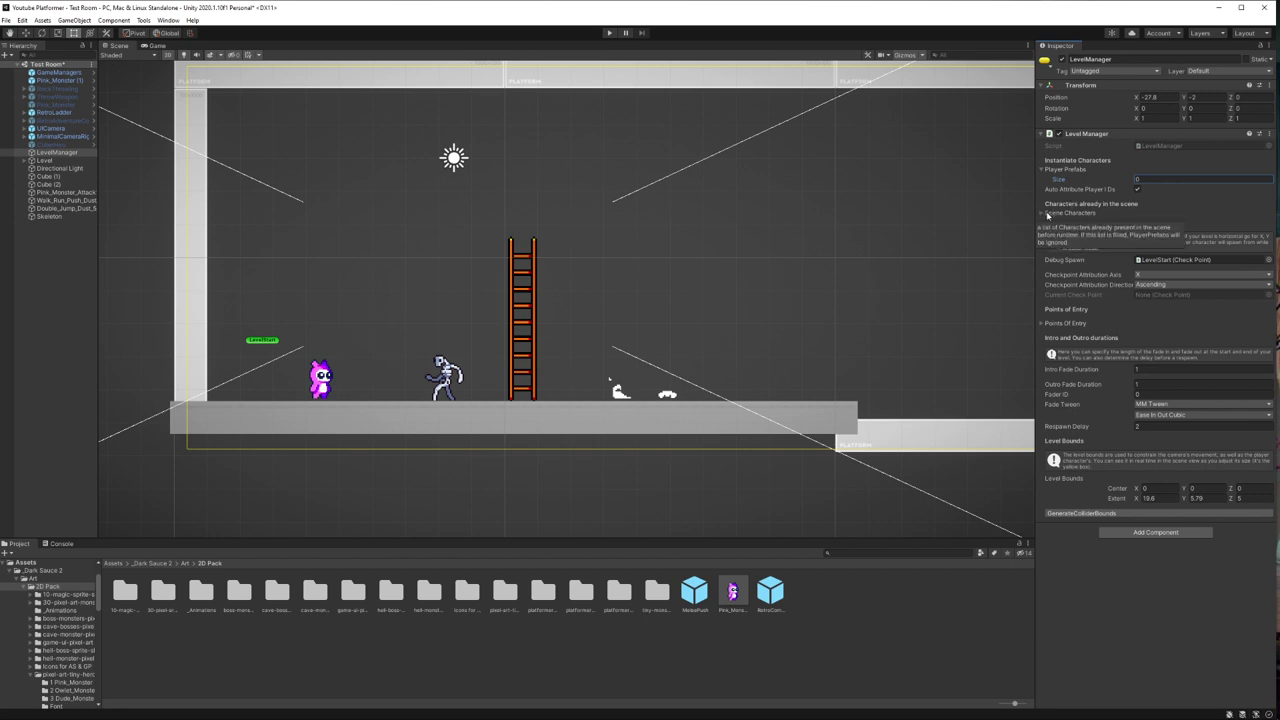
pyautogui.click(1045, 213)
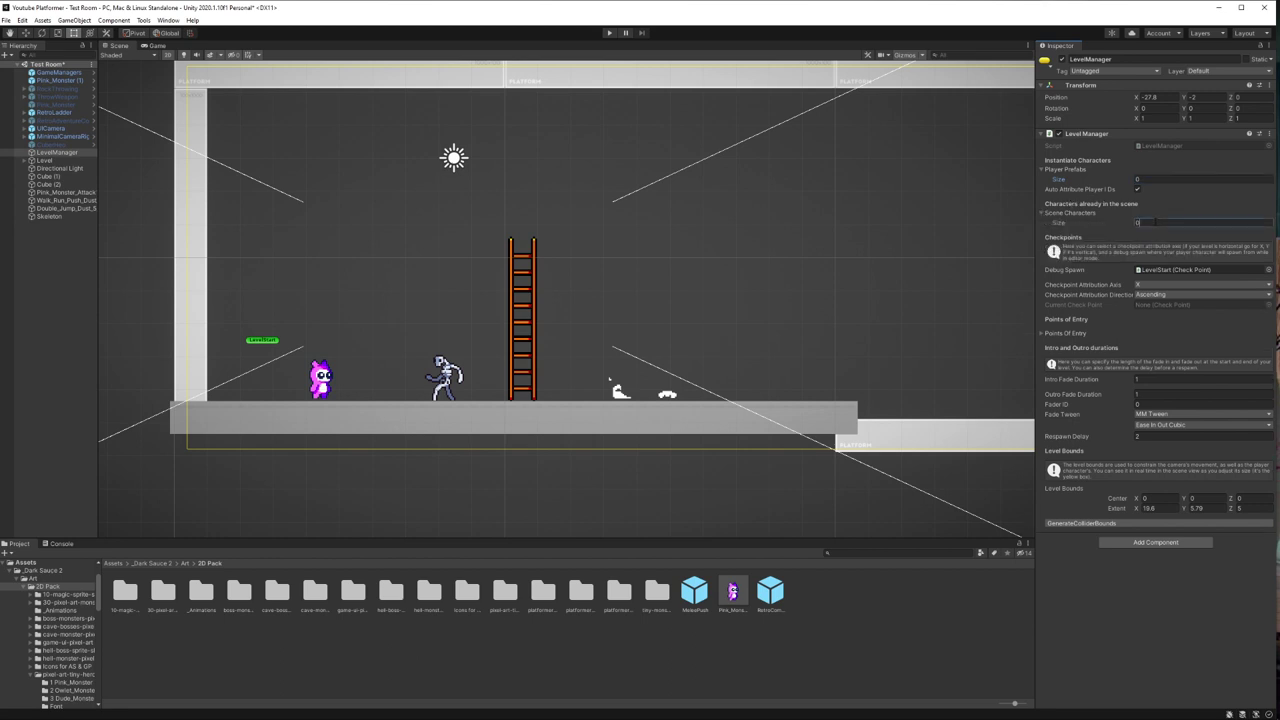
pyautogui.write('1')
pyautogui.press('Return')
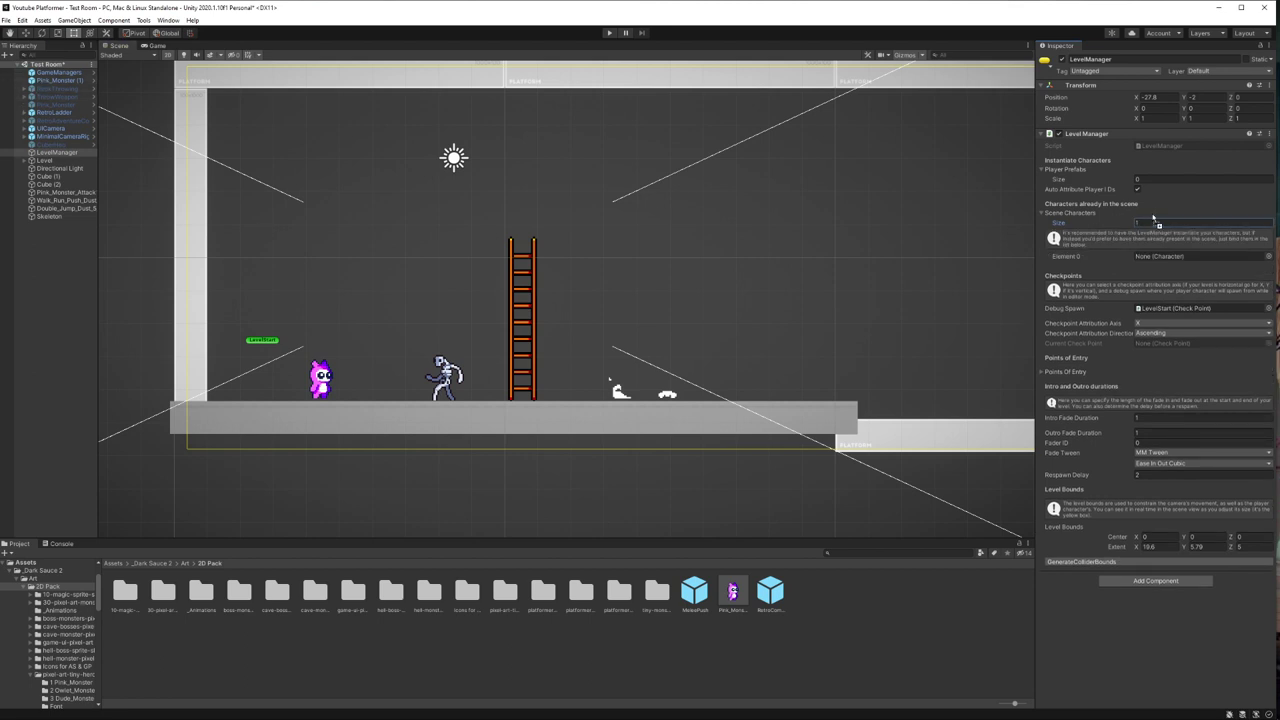
pyautogui.moveTo(58, 80); pyautogui.dragTo(1180, 257)
pyautogui.click(611, 33)
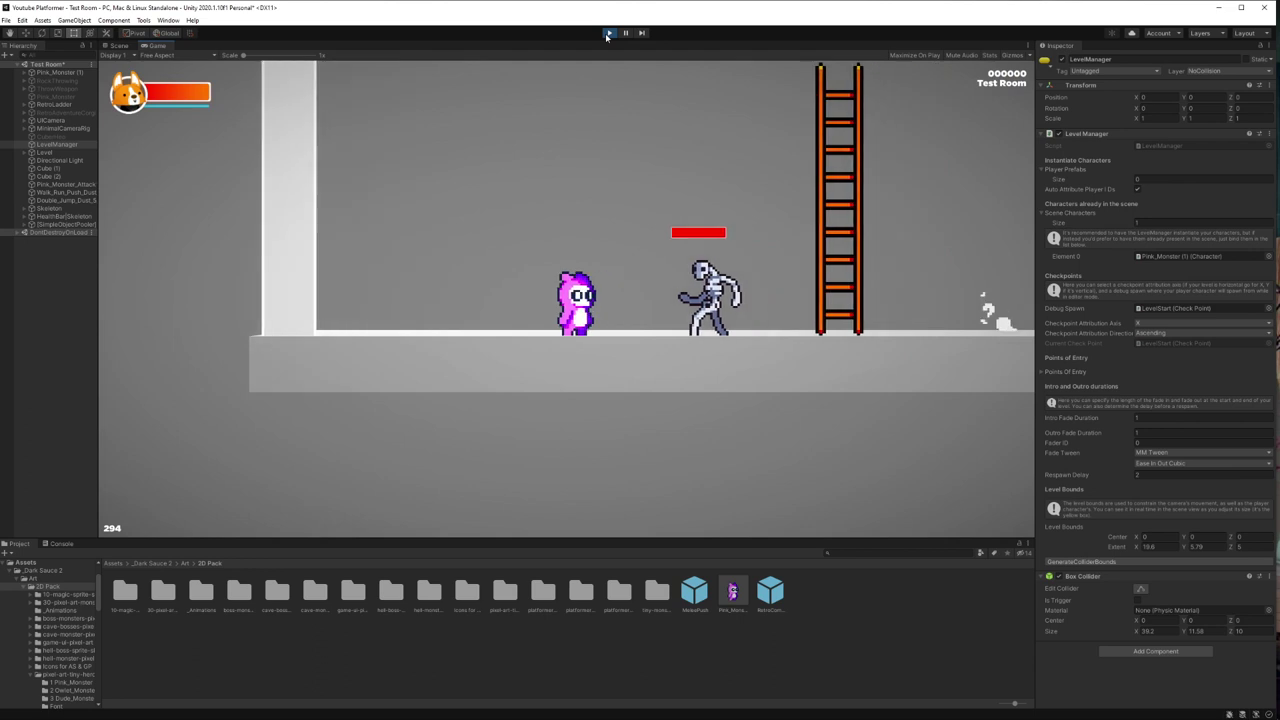
# Step: Jump the pink monster, stop the game, and select Pink_Monster (1) in the Scene
pyautogui.press('space')
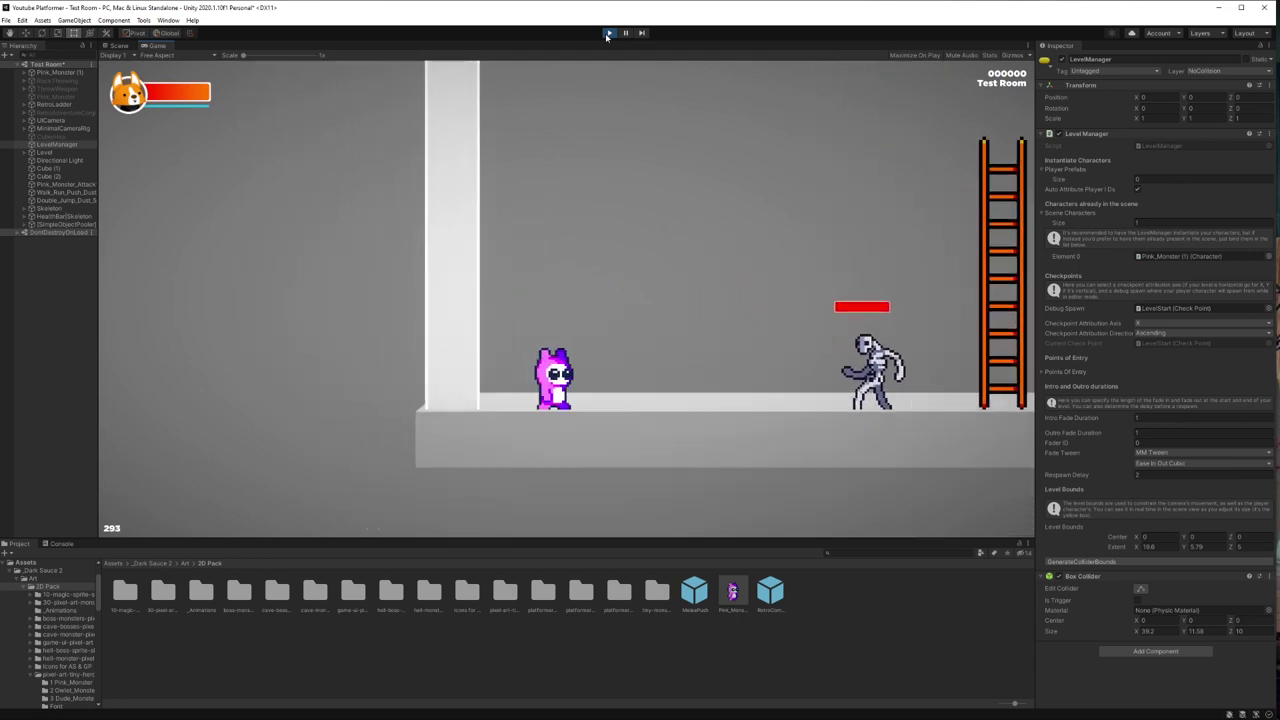
pyautogui.press('space')
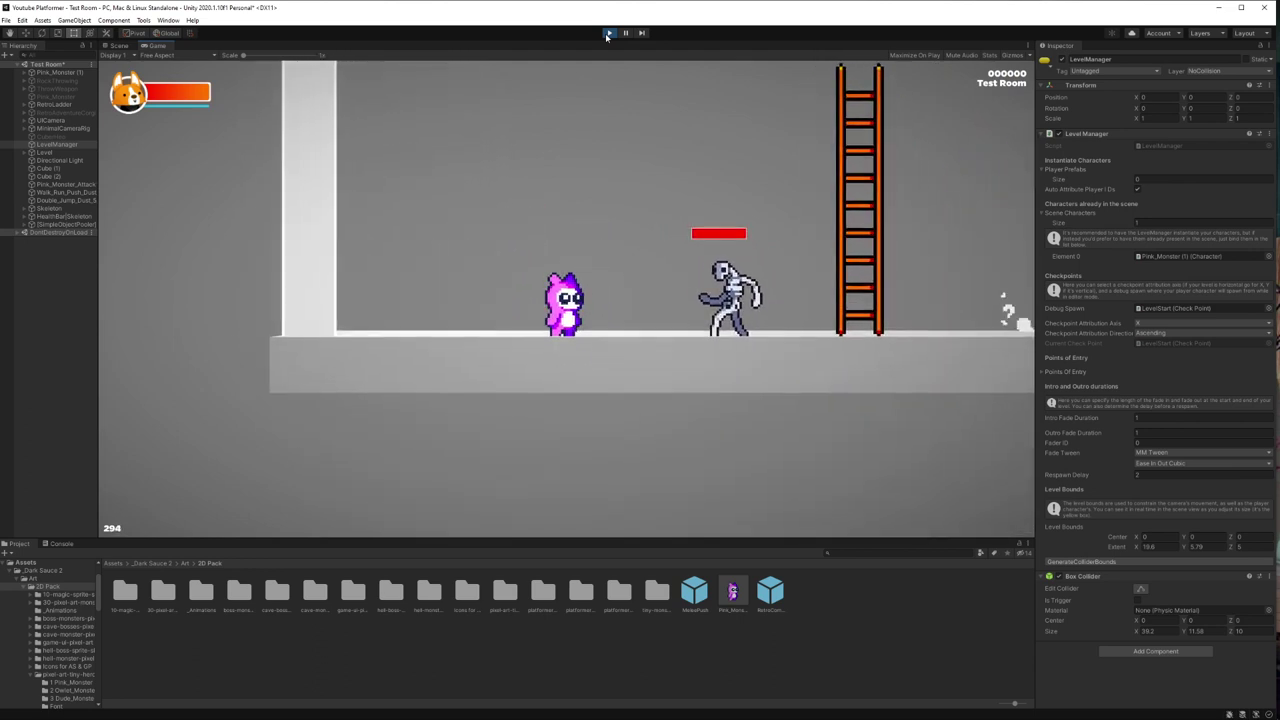
pyautogui.click(607, 33)
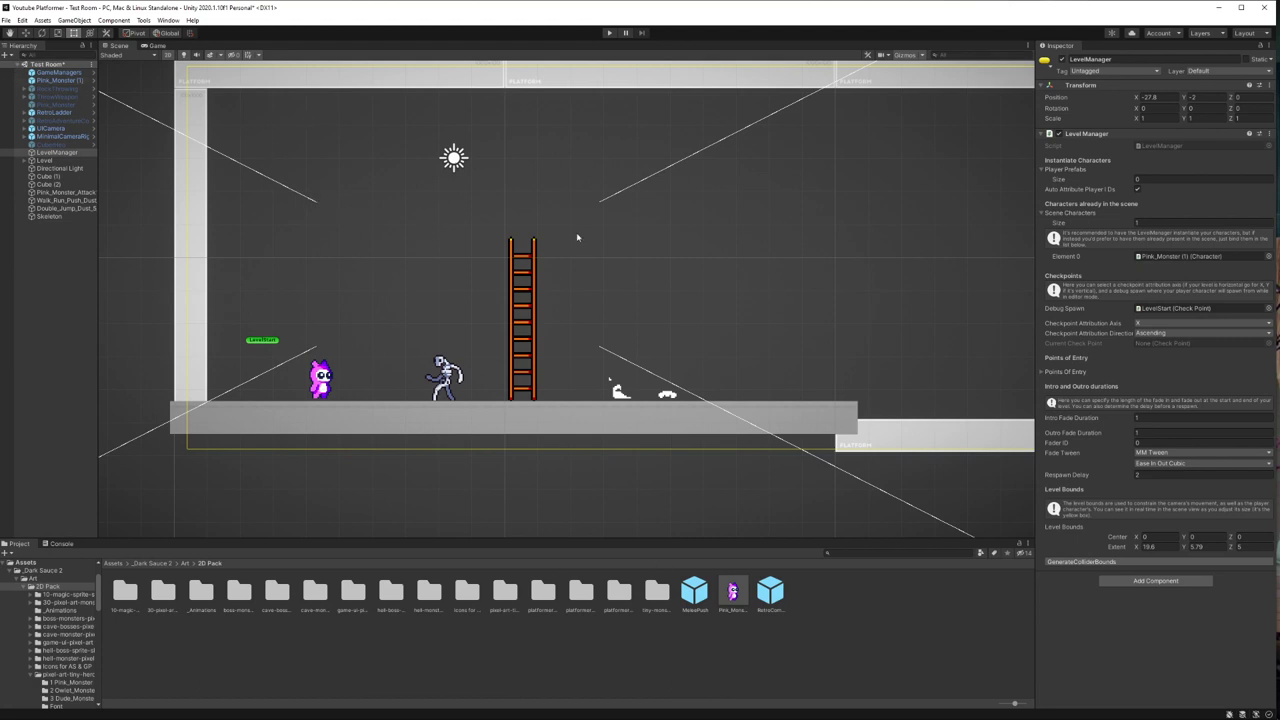
pyautogui.click(403, 319)
pyautogui.click(320, 378)
pyautogui.write('combo')
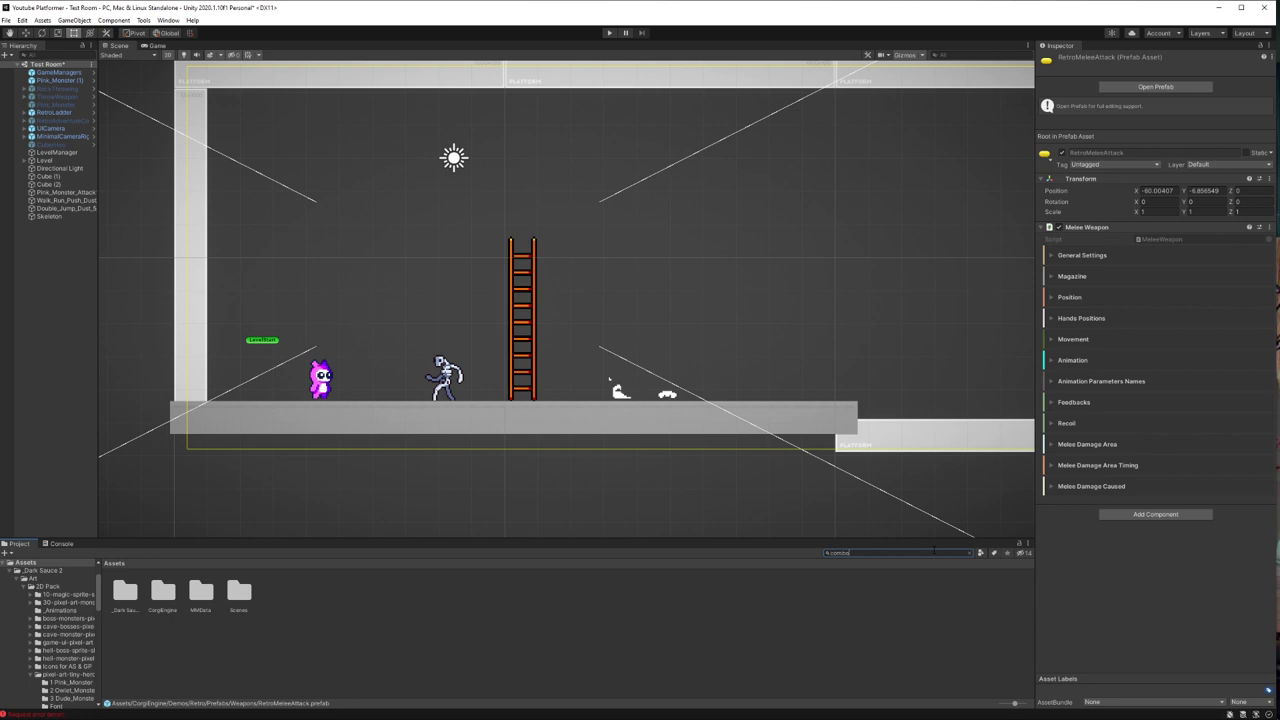
# Step: Drag the RetroComboSword 1 prefab into the Scene and unpack the instance
pyautogui.click(233, 592)
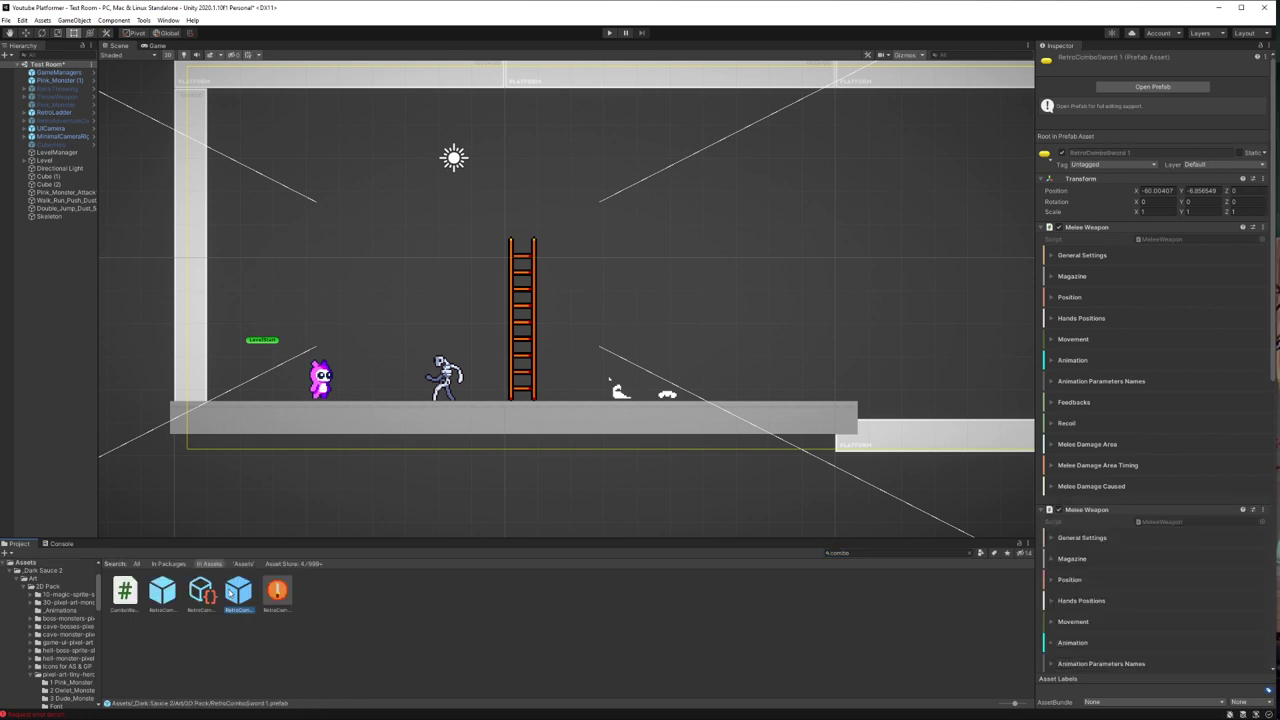
pyautogui.moveTo(231, 594); pyautogui.dragTo(410, 320)
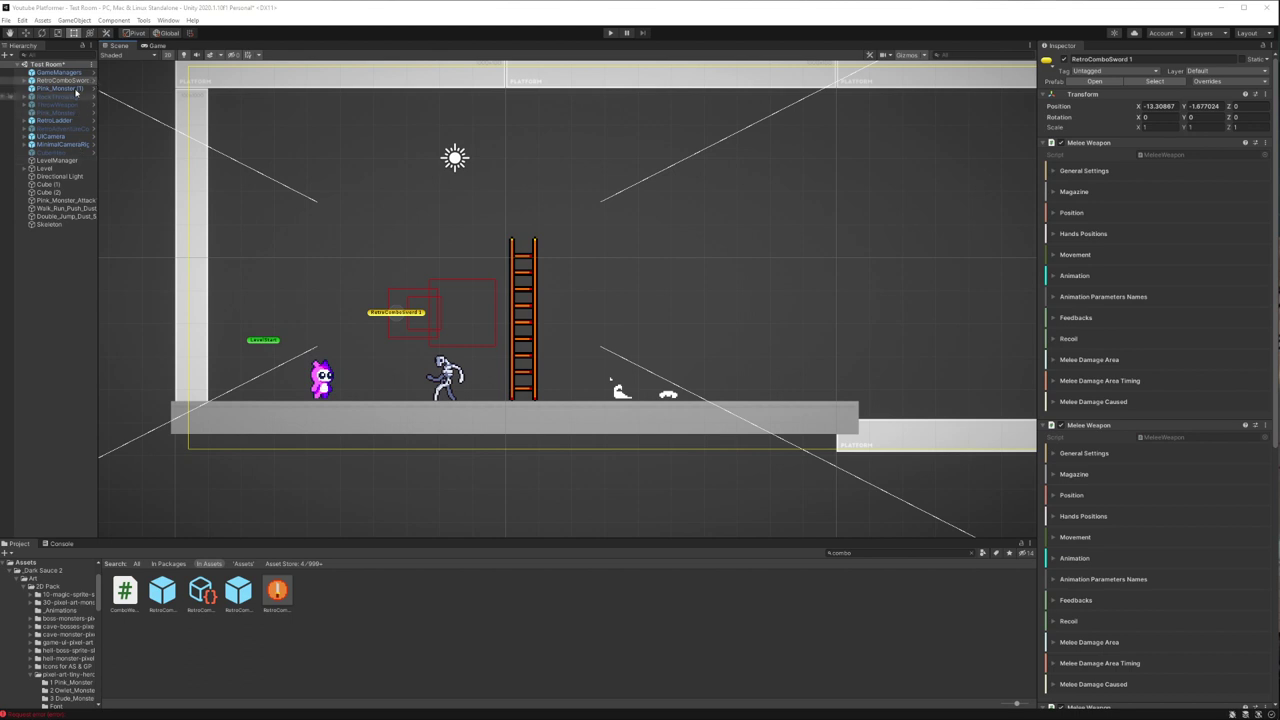
pyautogui.rightClick(69, 80)
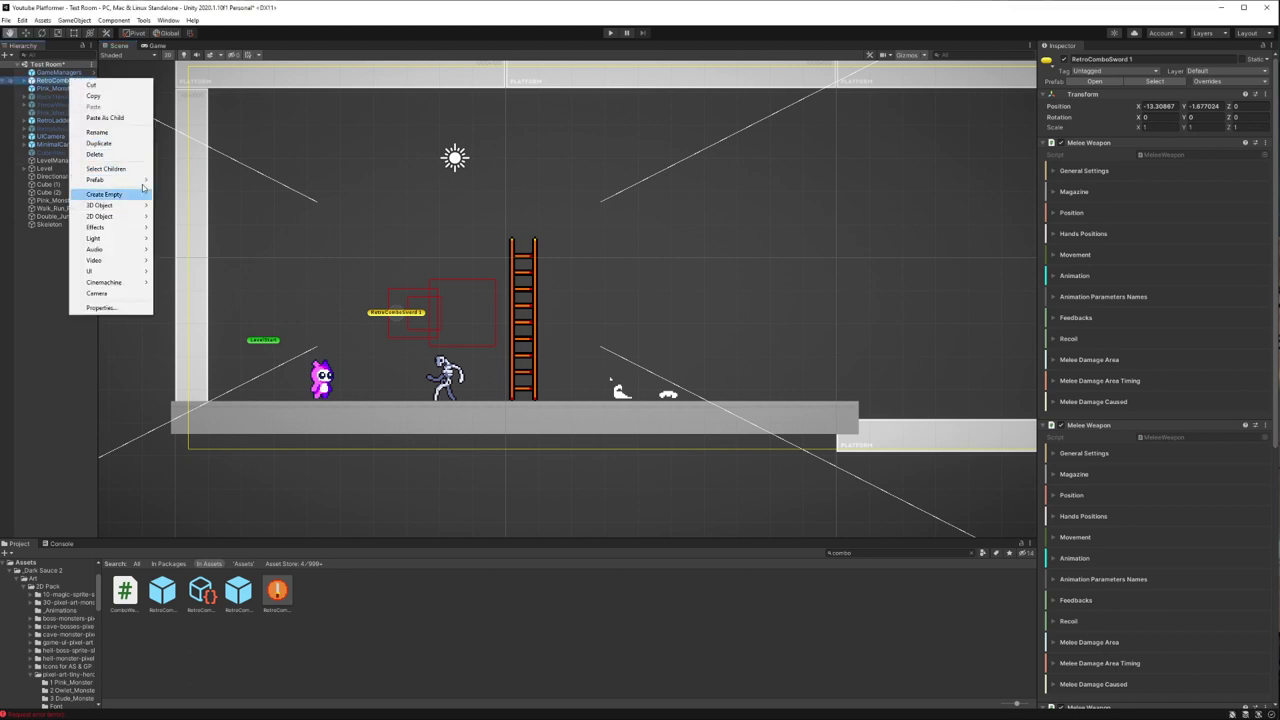
pyautogui.moveTo(140, 180)
pyautogui.click(186, 228)
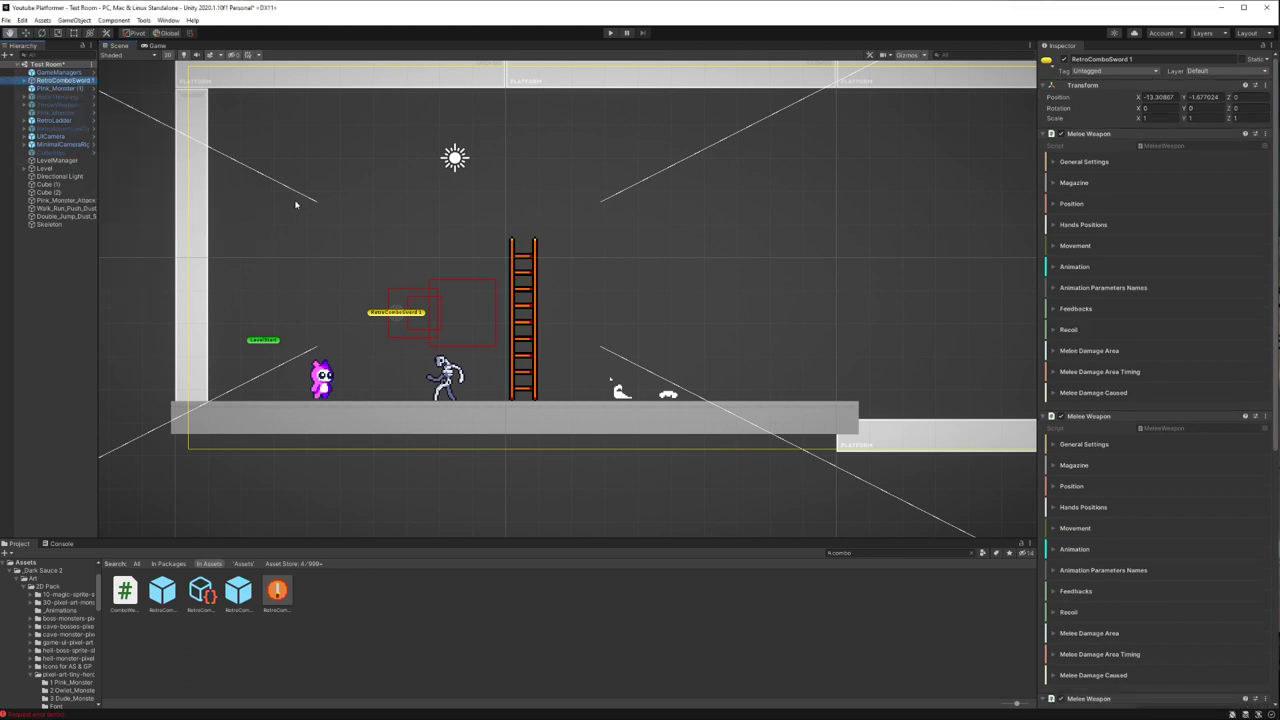
# Step: Rename the unpacked combo sword object to ComboAttack
pyautogui.click(1100, 59)
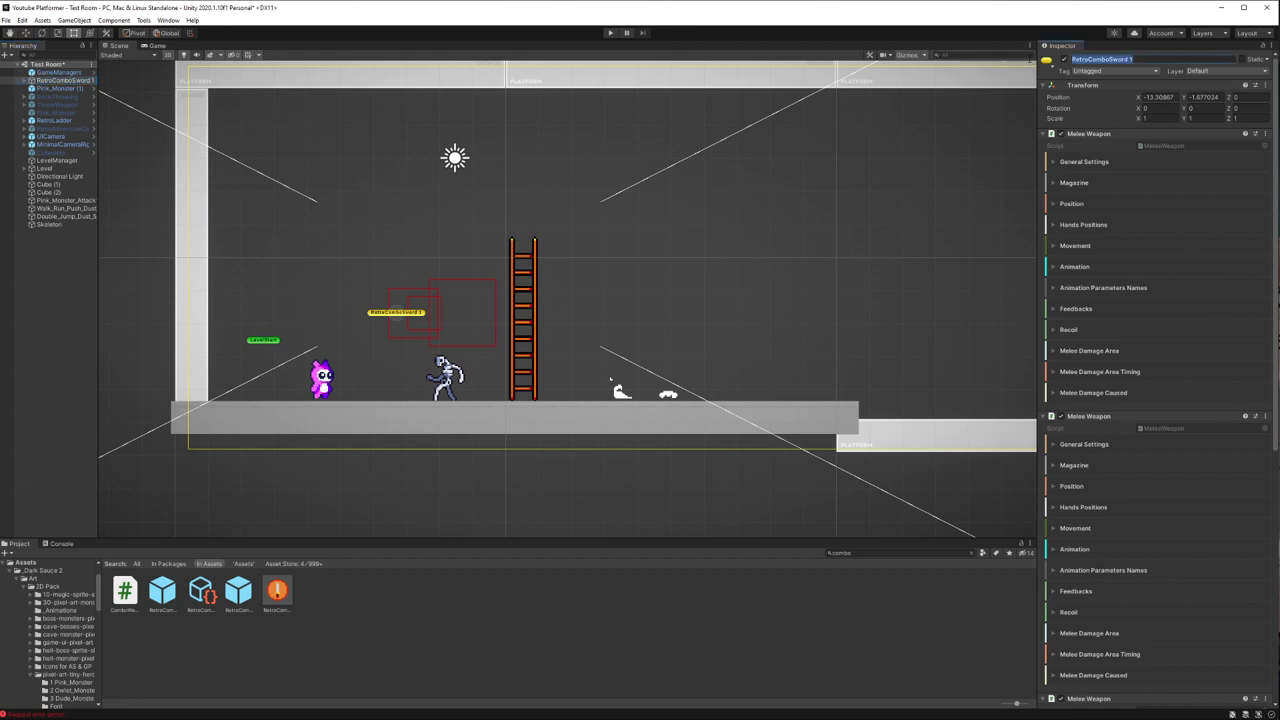
pyautogui.write('ComboAttack')
pyautogui.press('Return')
pyautogui.press('w')
pyautogui.scroll(2, 905, 141)
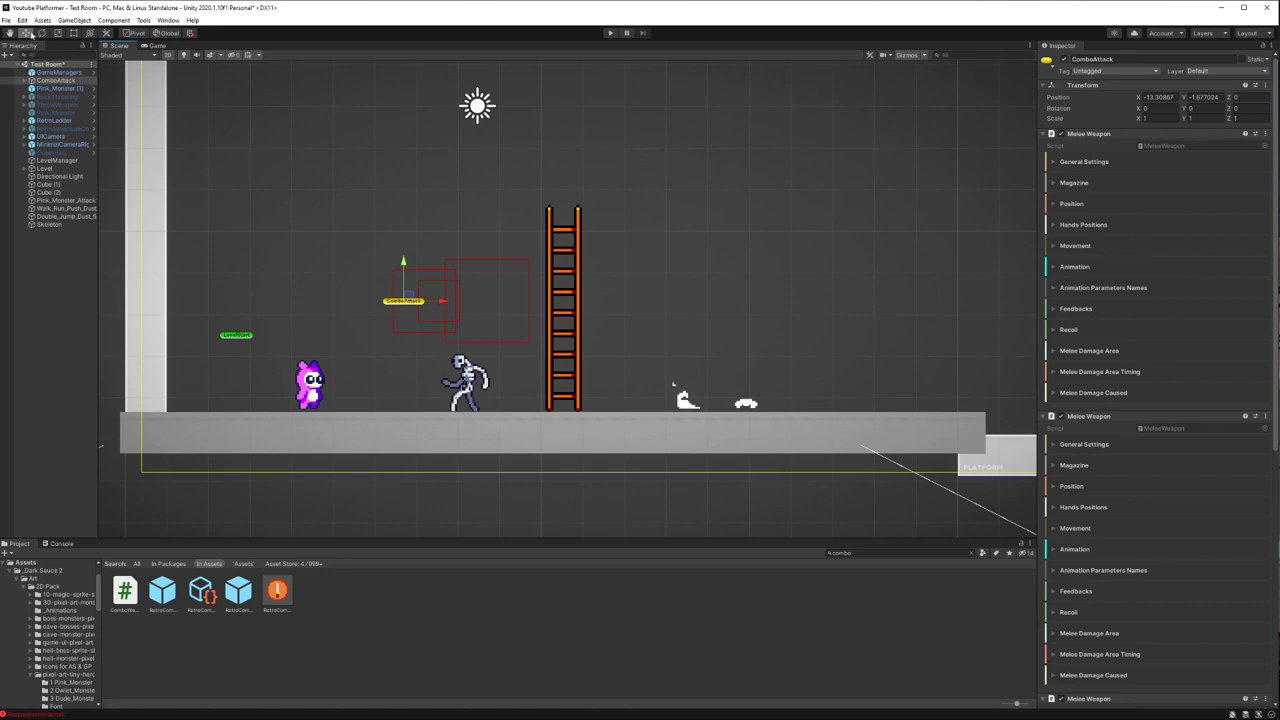
# Step: Move ComboAttack onto the pink monster and nudge it slightly right
pyautogui.moveTo(415, 297); pyautogui.dragTo(307, 384)
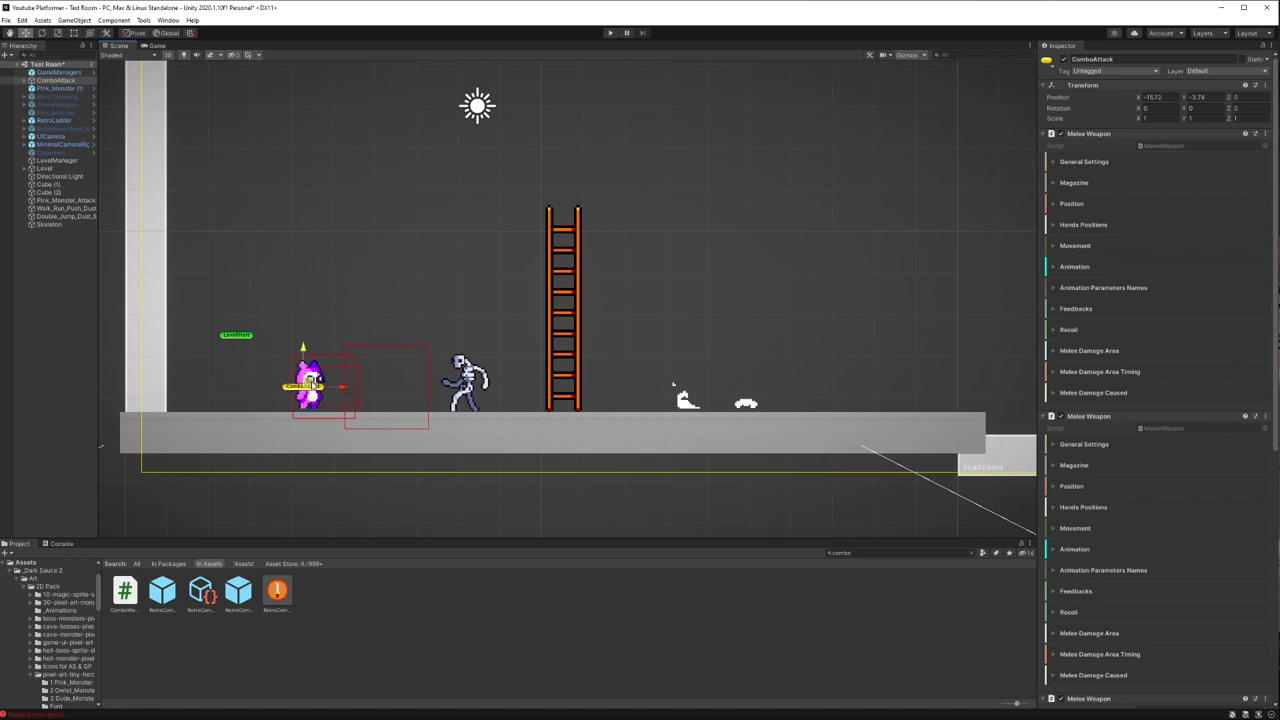
pyautogui.scroll(2, 345, 398)
pyautogui.scroll(2, 345, 398)
pyautogui.scroll(1, 345, 398)
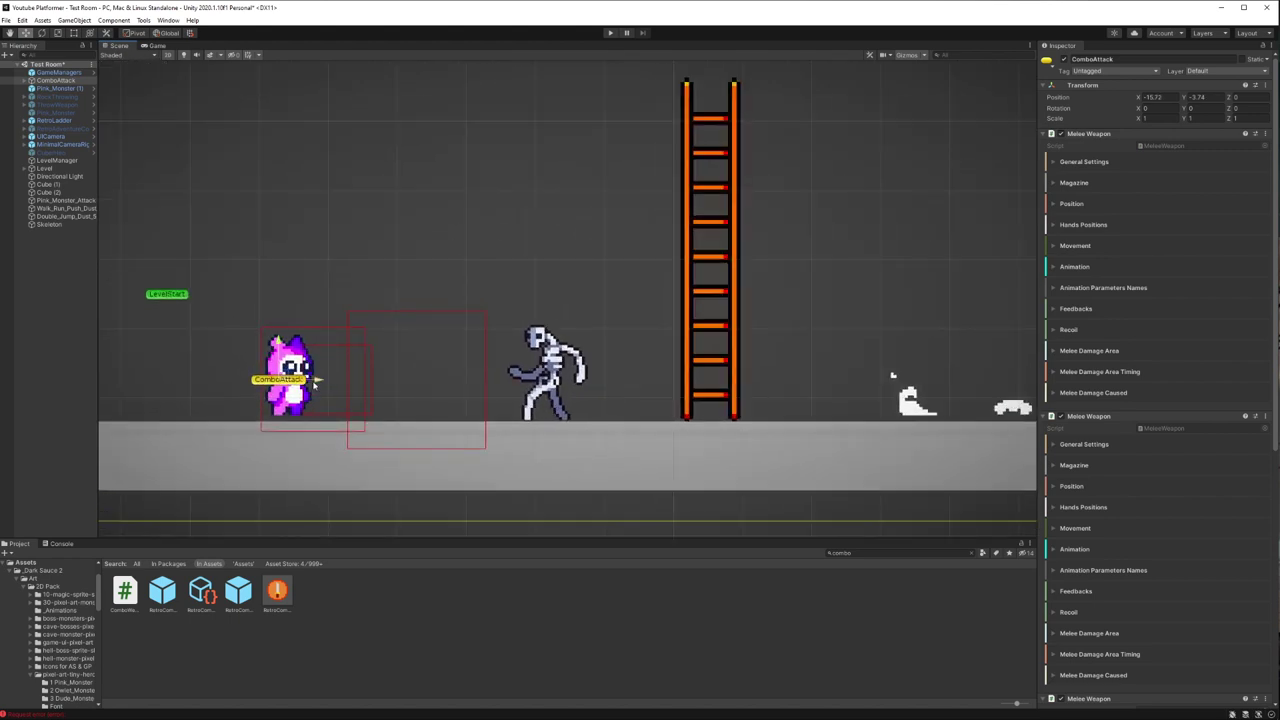
pyautogui.moveTo(310, 393); pyautogui.dragTo(313, 393)
# Step: Review ComboAttack's Melee Weapon General Settings in the Inspector
pyautogui.scroll(-5, 1111, 365)
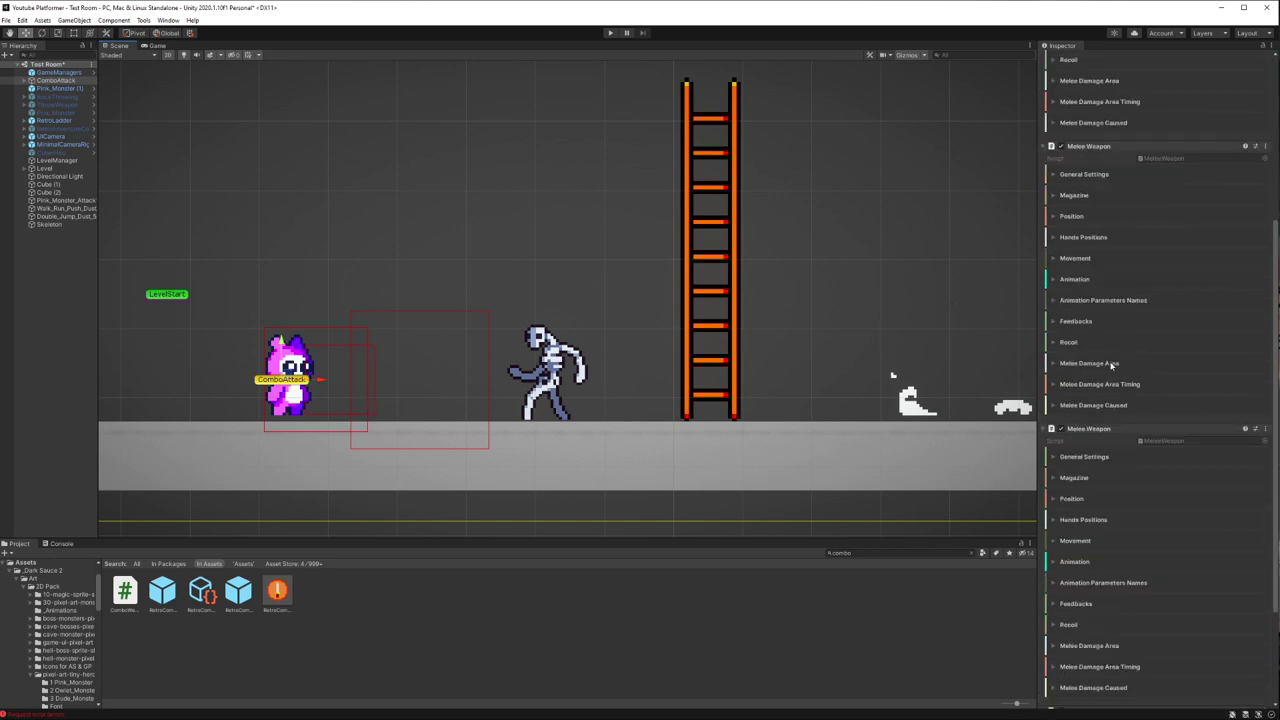
pyautogui.scroll(-3, 1111, 365)
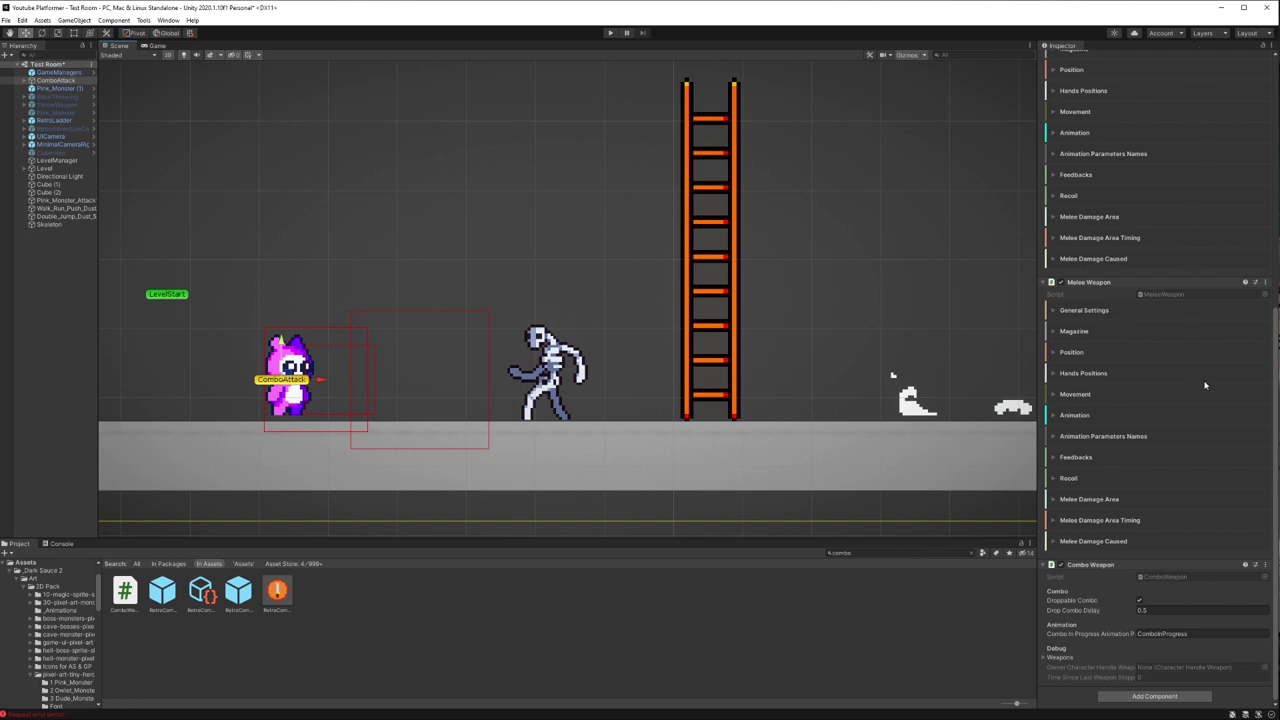
pyautogui.scroll(3, 1205, 385)
pyautogui.click(1090, 161)
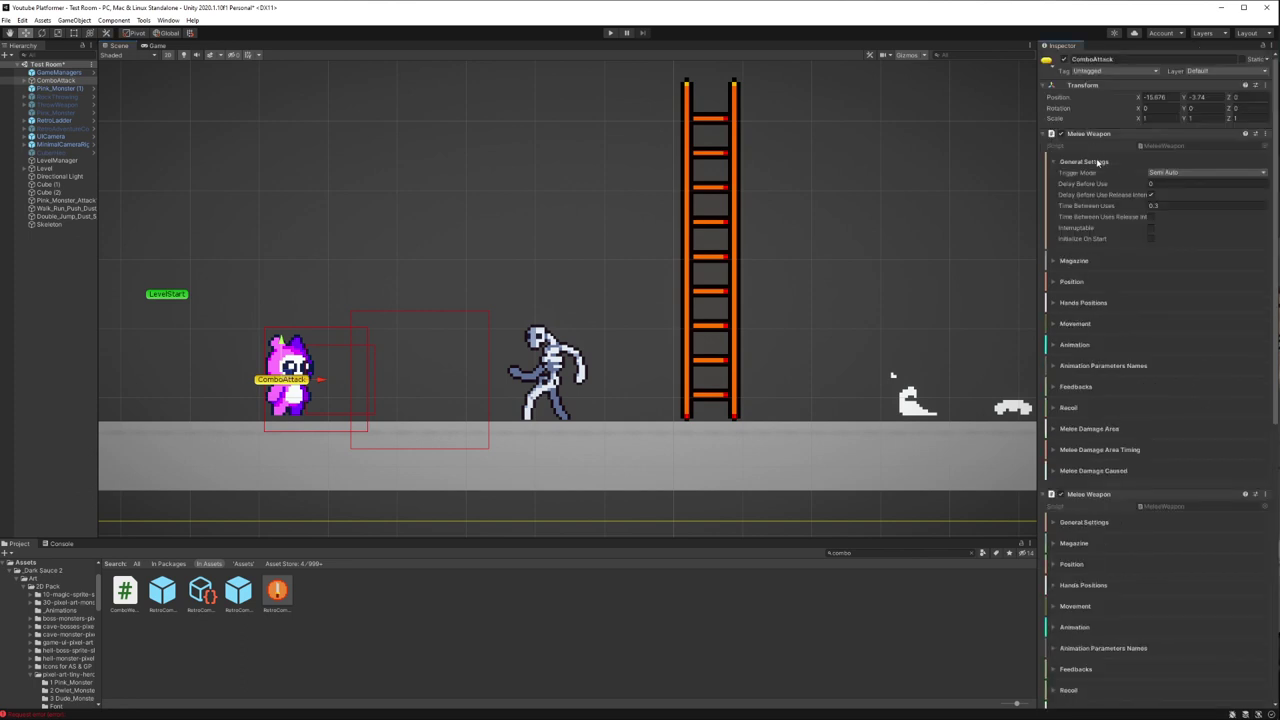
pyautogui.click(1090, 161)
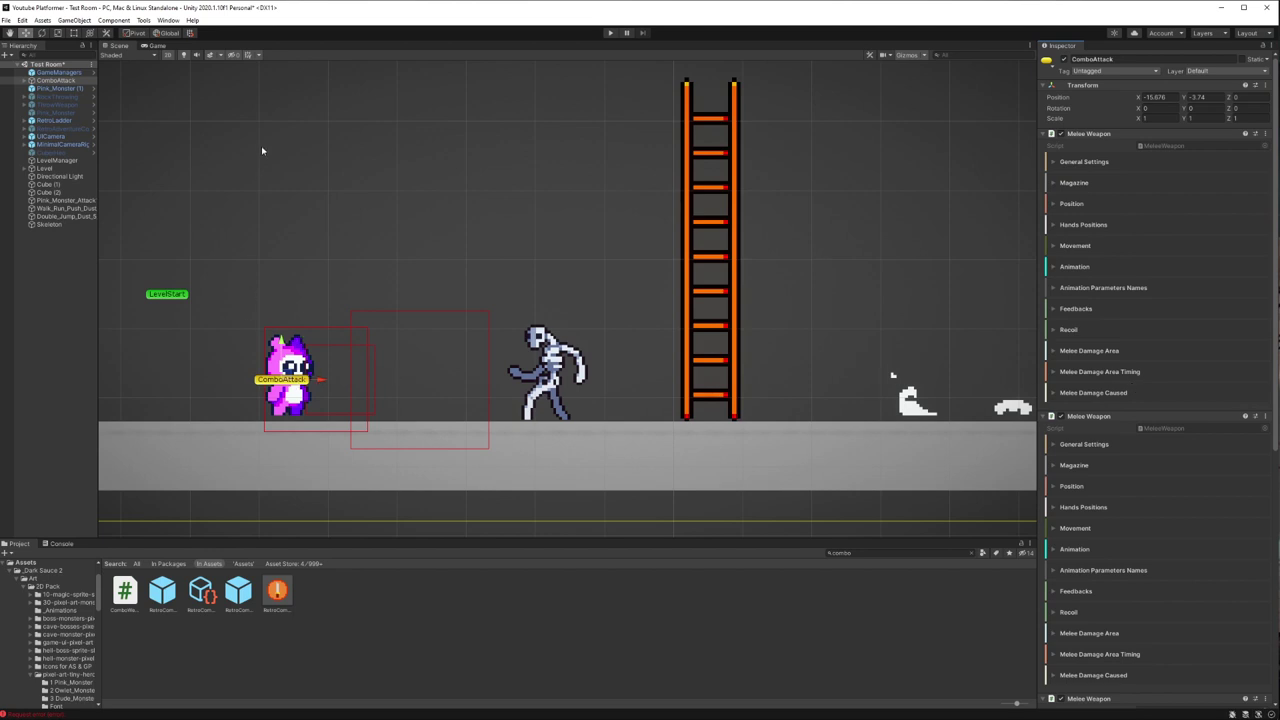
# Step: Open the Animator window from Window > Animation
pyautogui.click(168, 20)
pyautogui.moveTo(260, 188)
pyautogui.click(368, 202)
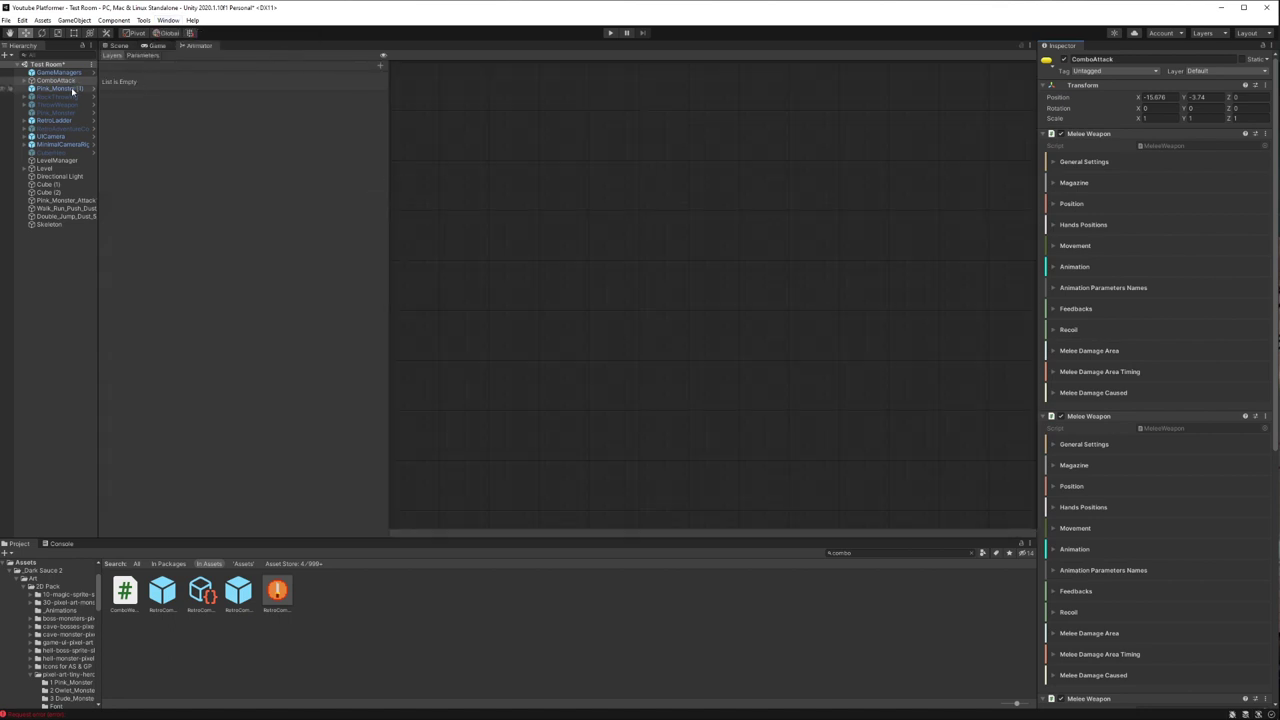
# Step: Select Pink_Monster (1), inspect the RetroCorgiMelee and RetroCorgiSword states, aligning RetroCorgiSword3 with RetroCorgiSword2
pyautogui.click(69, 89)
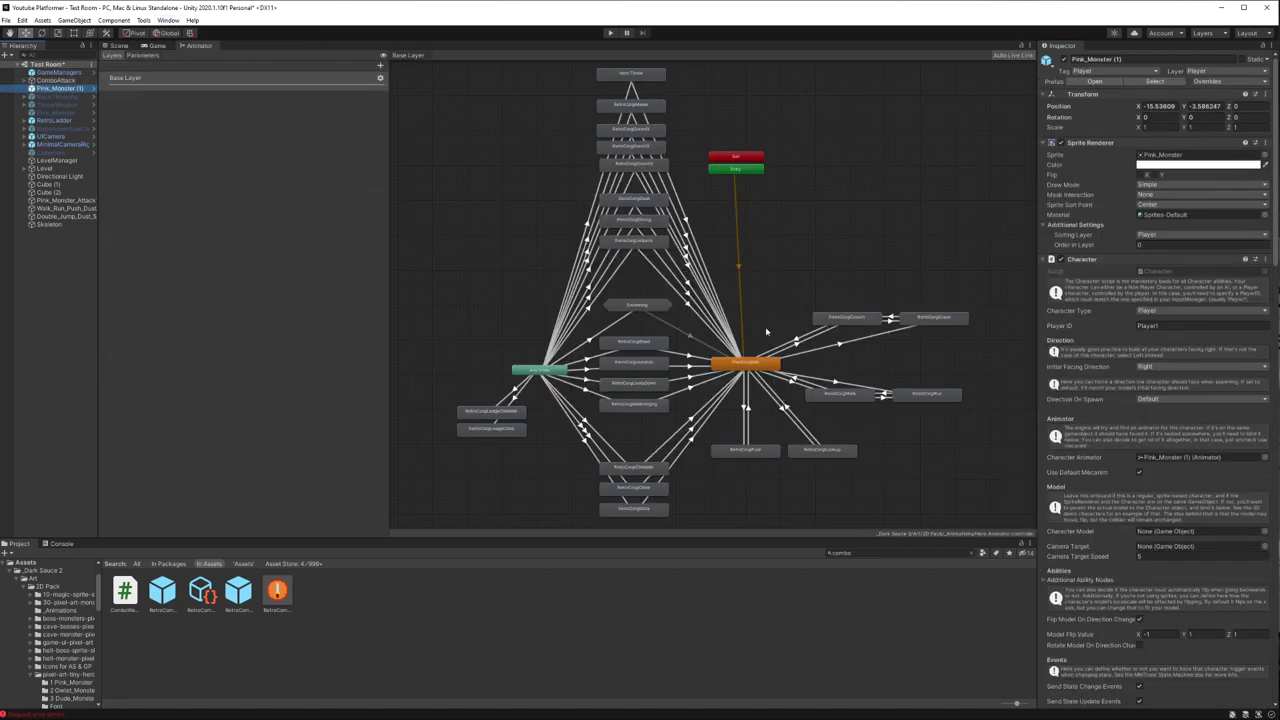
pyautogui.scroll(3, 767, 331)
pyautogui.scroll(2, 690, 190)
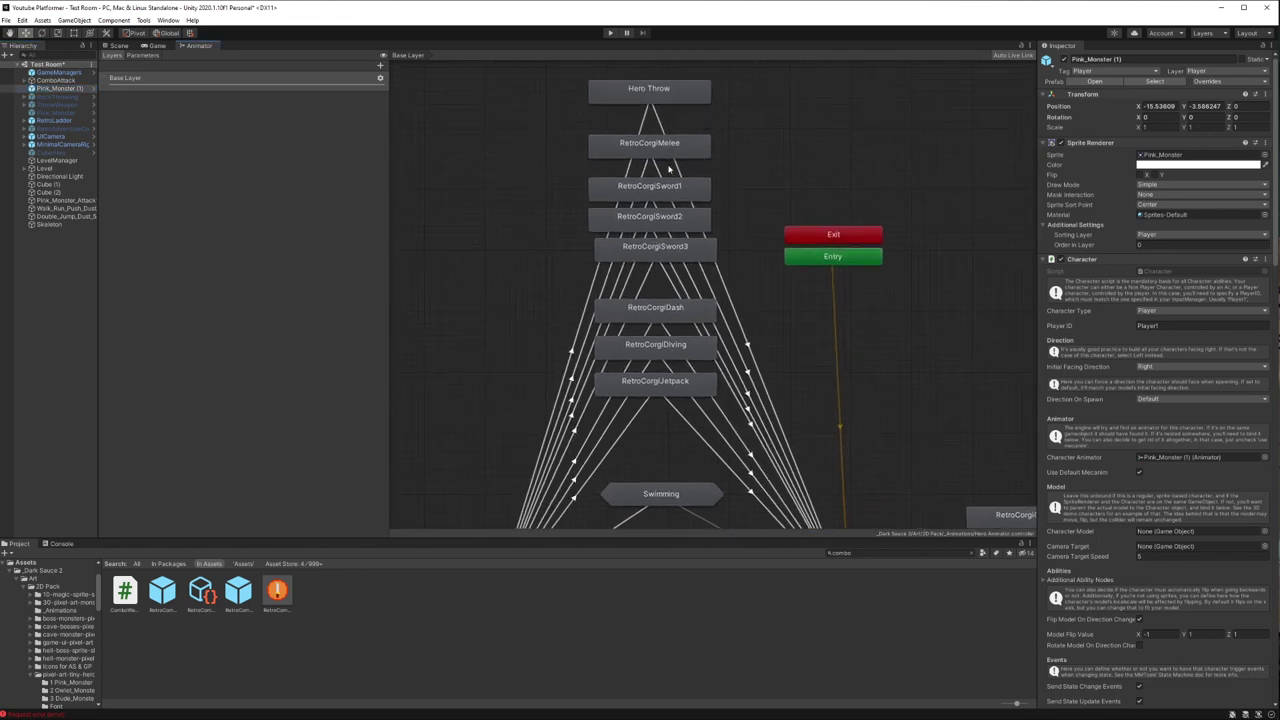
pyautogui.click(697, 148)
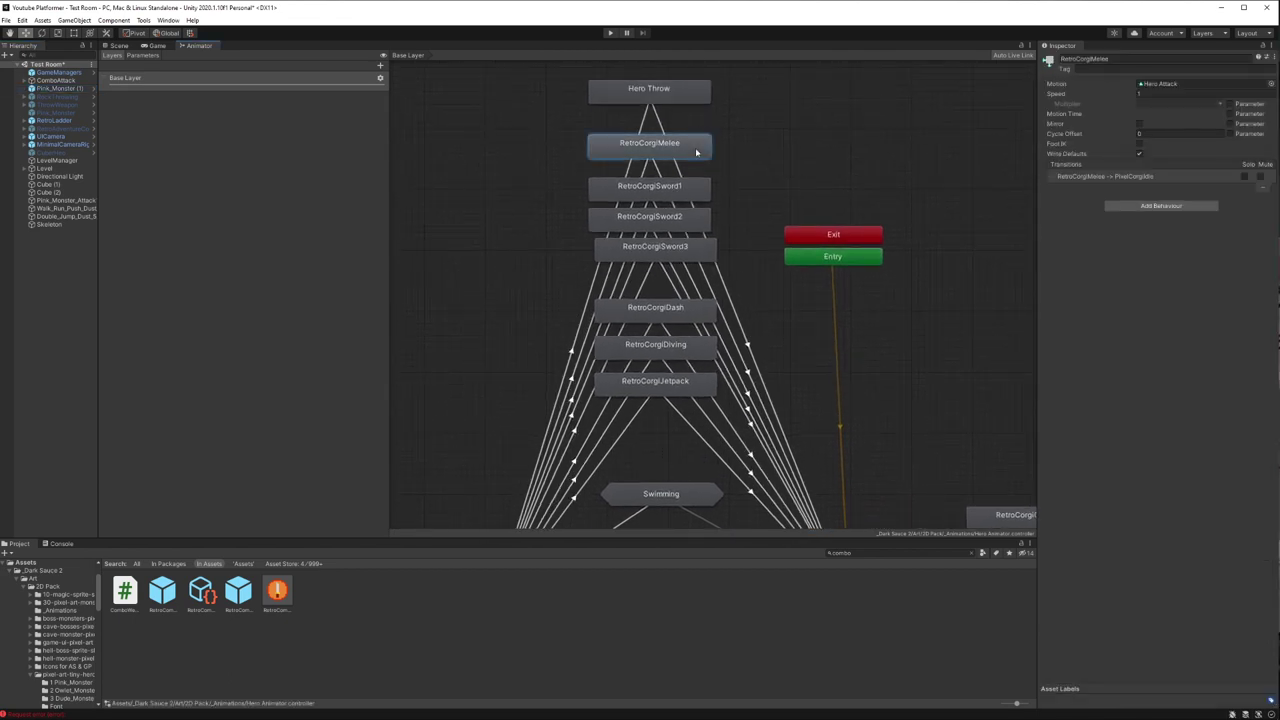
pyautogui.click(697, 188)
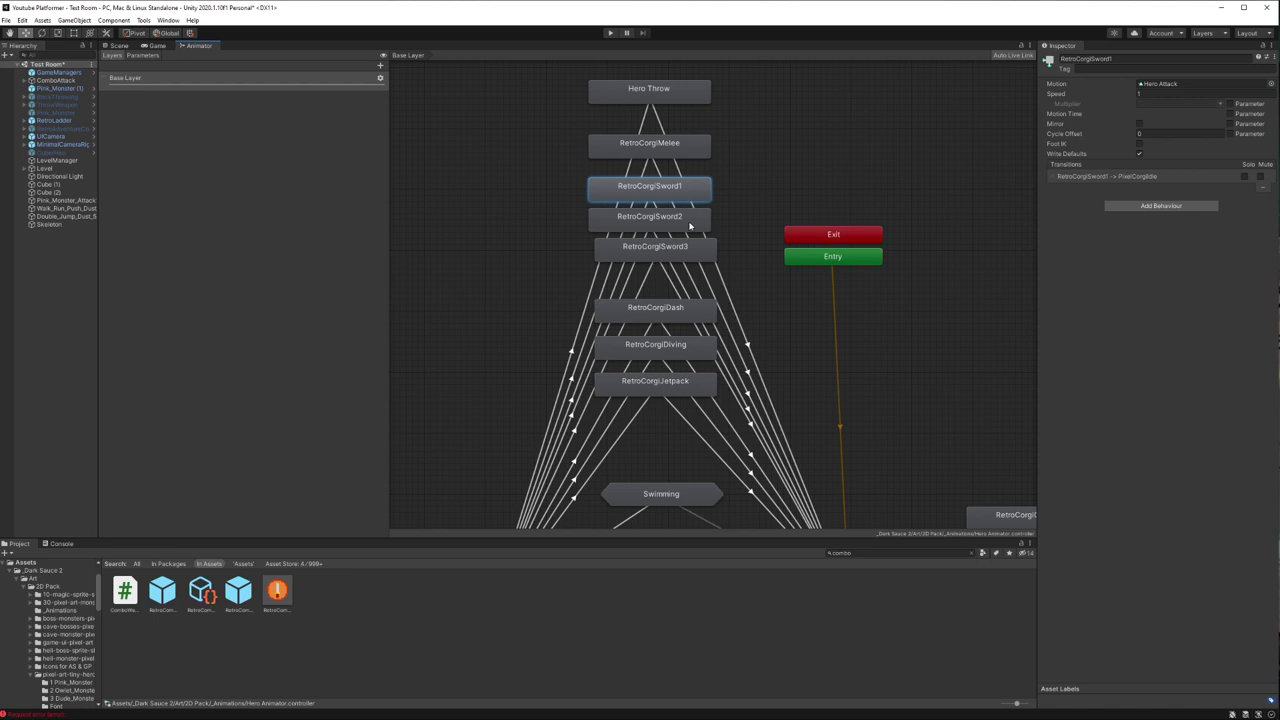
pyautogui.click(689, 226)
pyautogui.moveTo(692, 250); pyautogui.dragTo(686, 252)
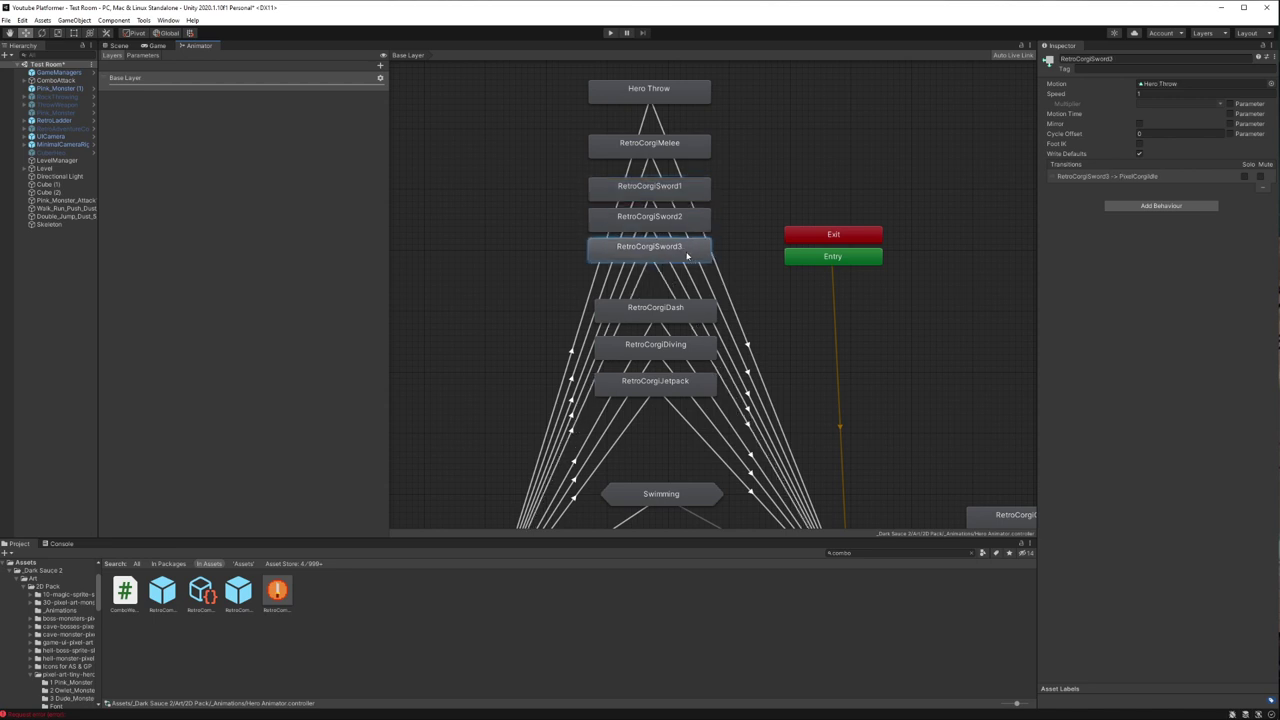
# Step: Confirm RetroCorgiSword1–3 play Hero Attack, Hero Attack 2 and Hero Throw, locating the clips
pyautogui.click(695, 196)
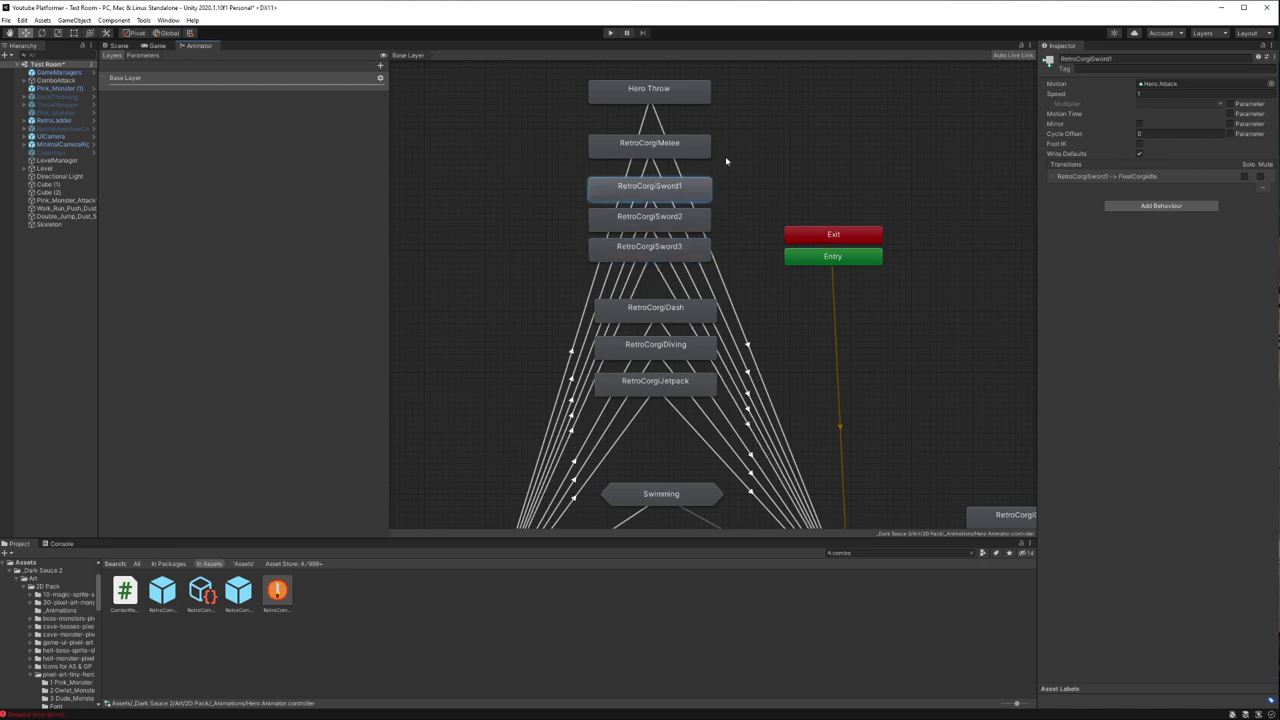
pyautogui.click(1163, 85)
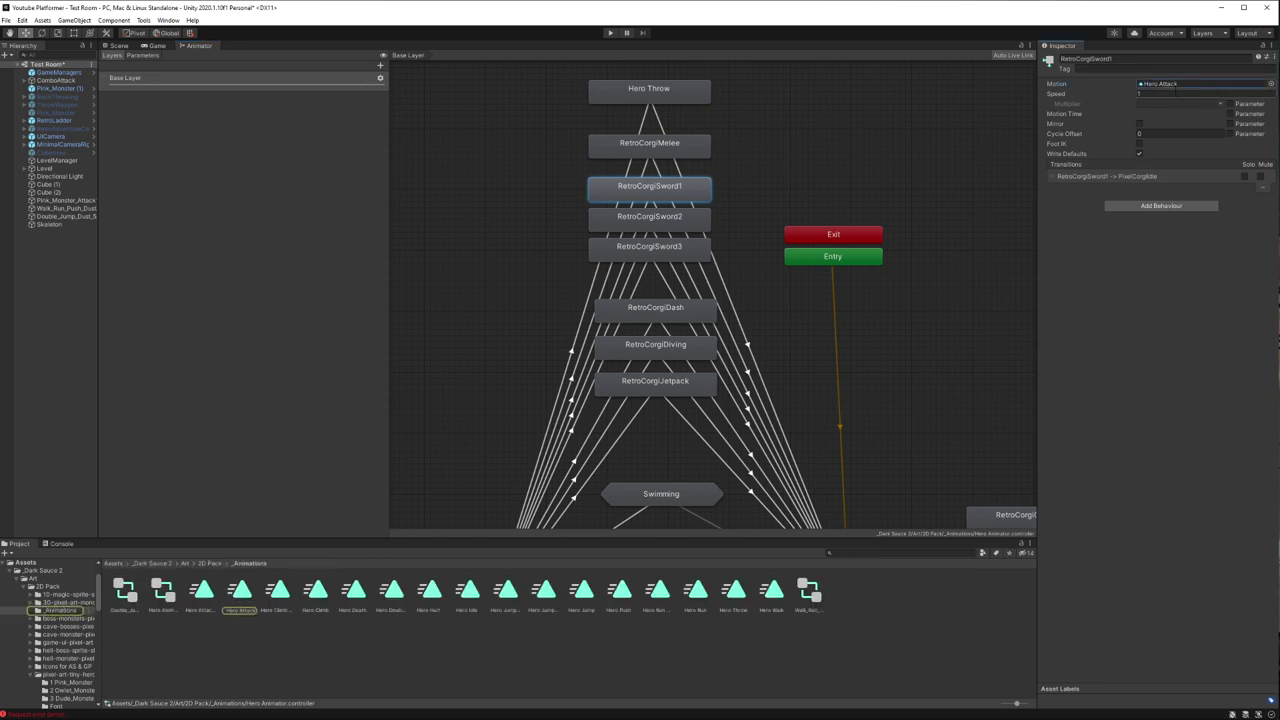
pyautogui.click(668, 222)
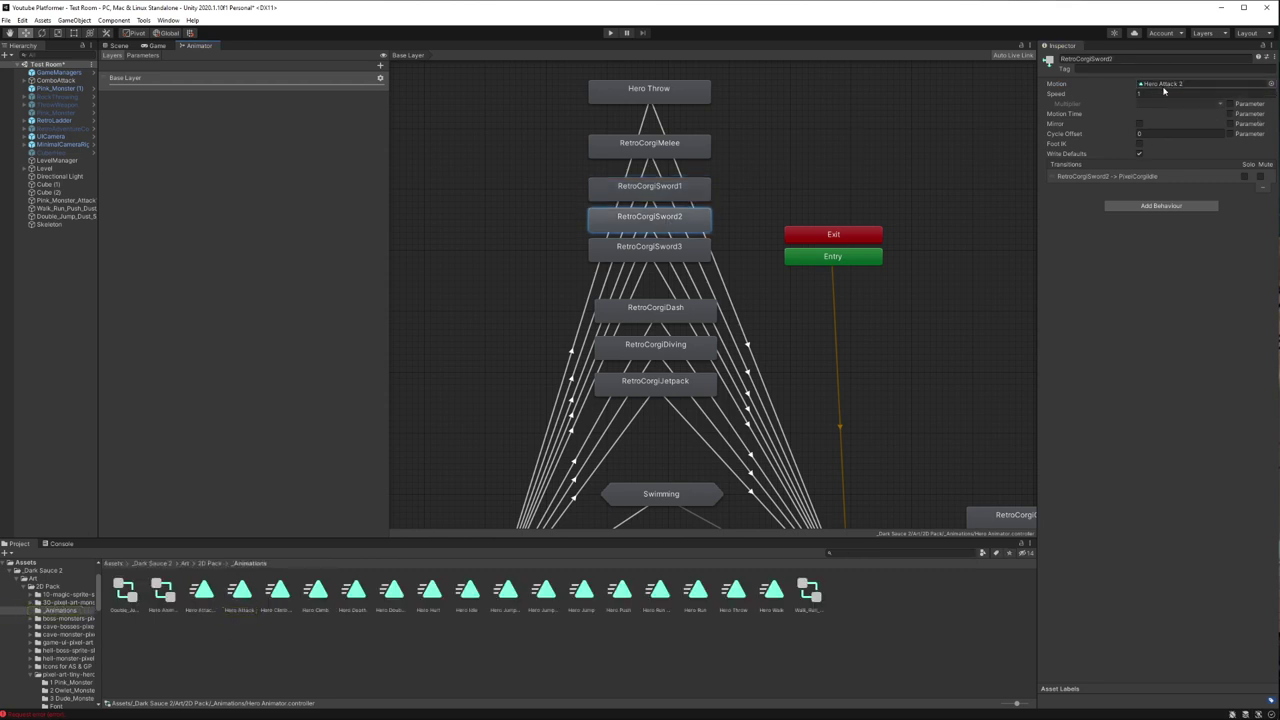
pyautogui.click(690, 248)
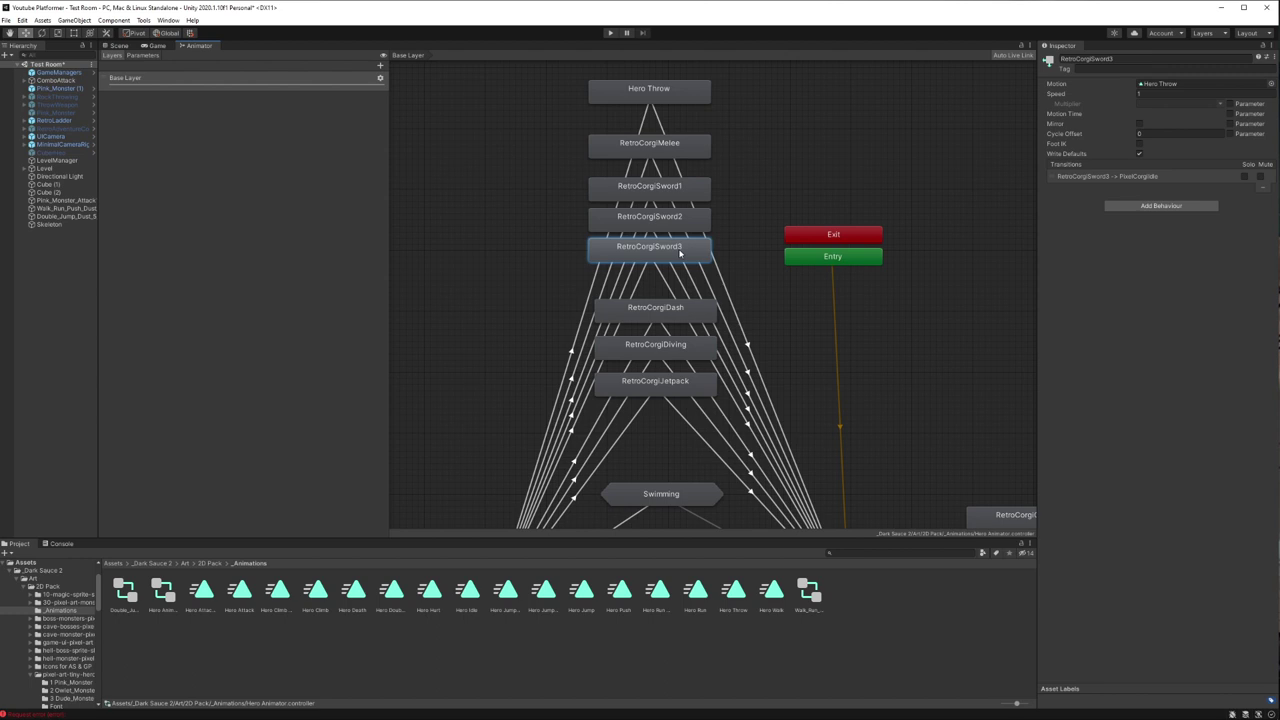
pyautogui.doubleClick(712, 252)
# Step: Try moving the three RetroCorgiSword states to the left, then undo back to their original column
pyautogui.moveTo(663, 187); pyautogui.dragTo(480, 199)
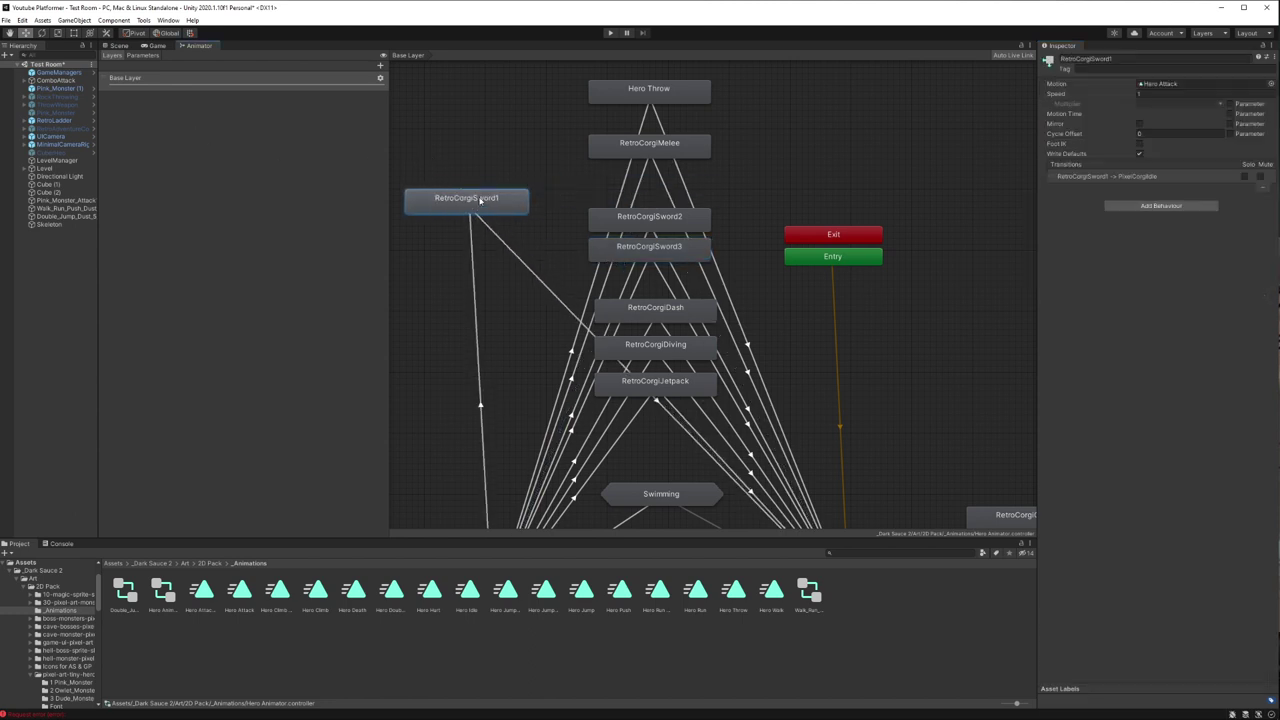
pyautogui.moveTo(652, 221); pyautogui.dragTo(518, 232)
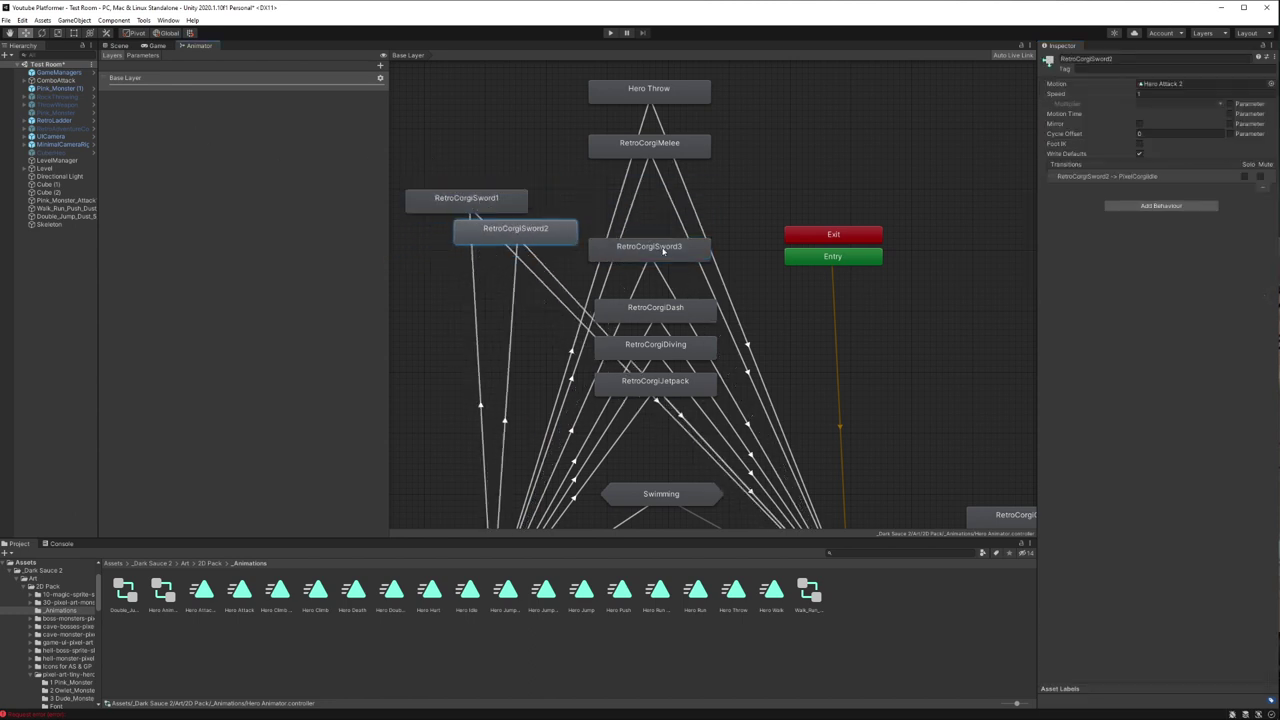
pyautogui.moveTo(659, 249); pyautogui.dragTo(561, 268)
pyautogui.moveTo(388, 151); pyautogui.dragTo(326, 237)
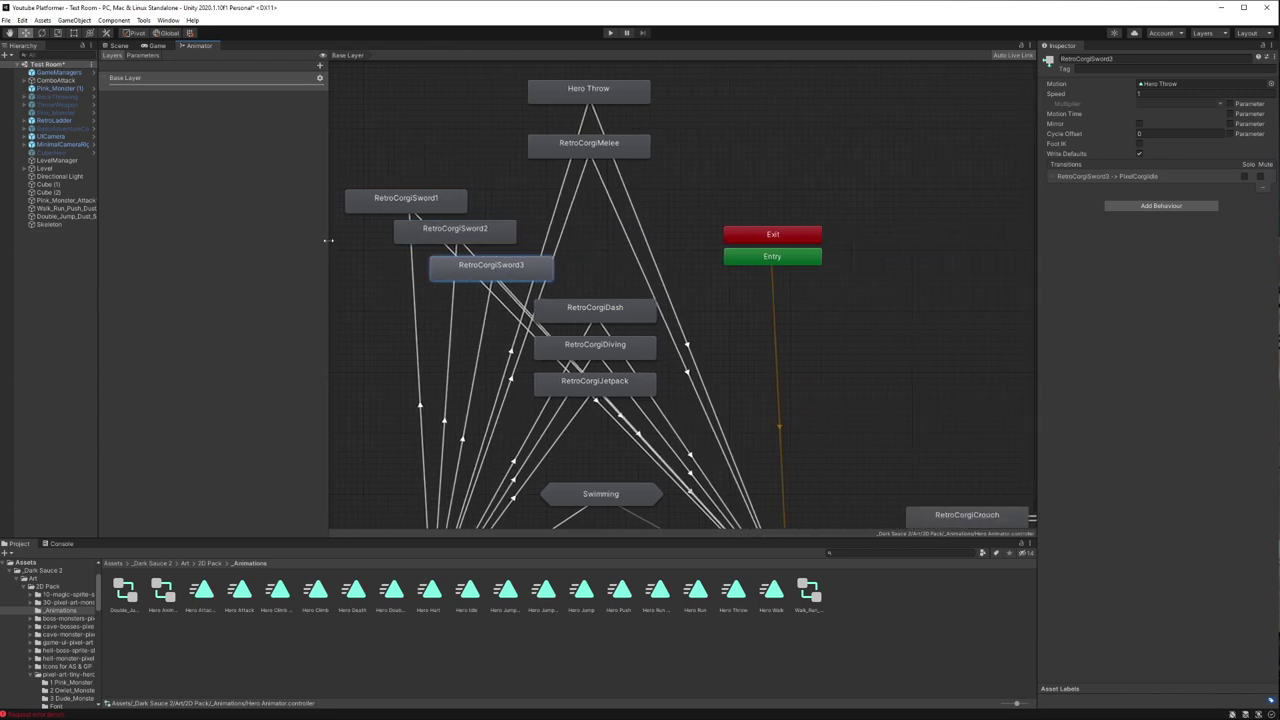
pyautogui.moveTo(422, 162)
pyautogui.mouseDown()
pyautogui.moveTo(462, 256)
pyautogui.moveTo(725, 228)
pyautogui.moveTo(917, 147)
pyautogui.mouseUp()
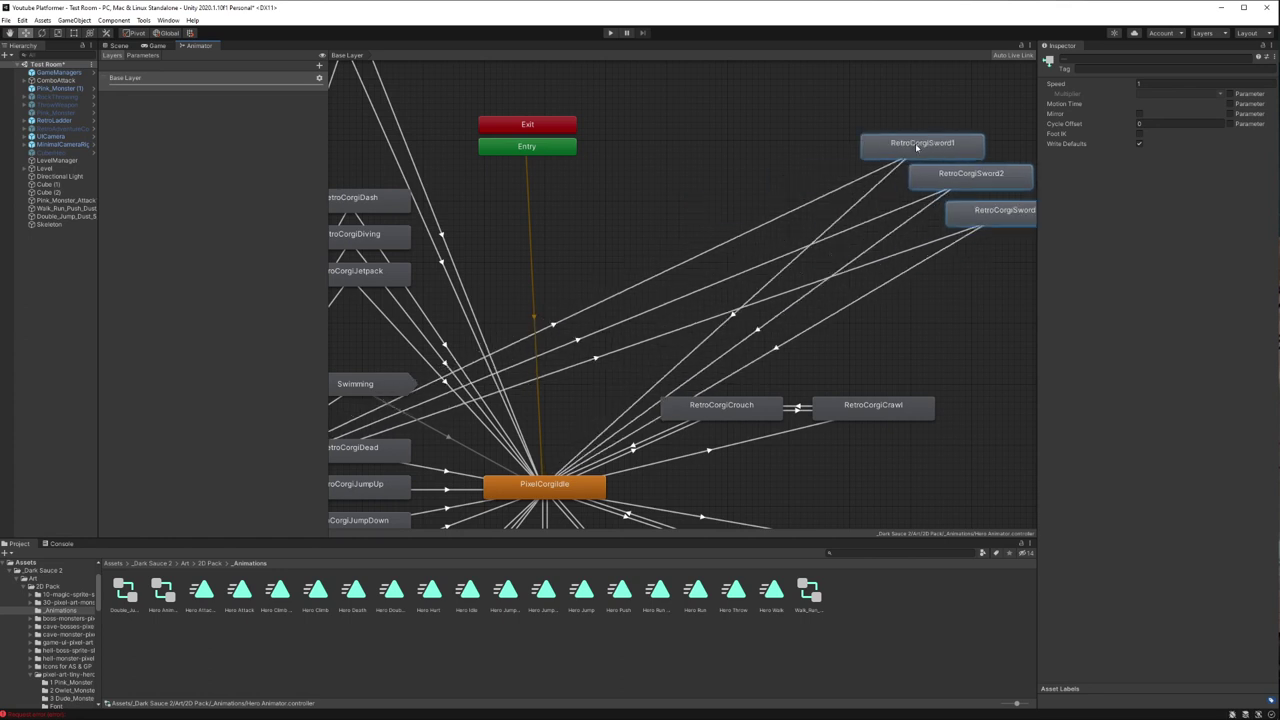
pyautogui.moveTo(882, 175); pyautogui.dragTo(711, 238, button='middle')
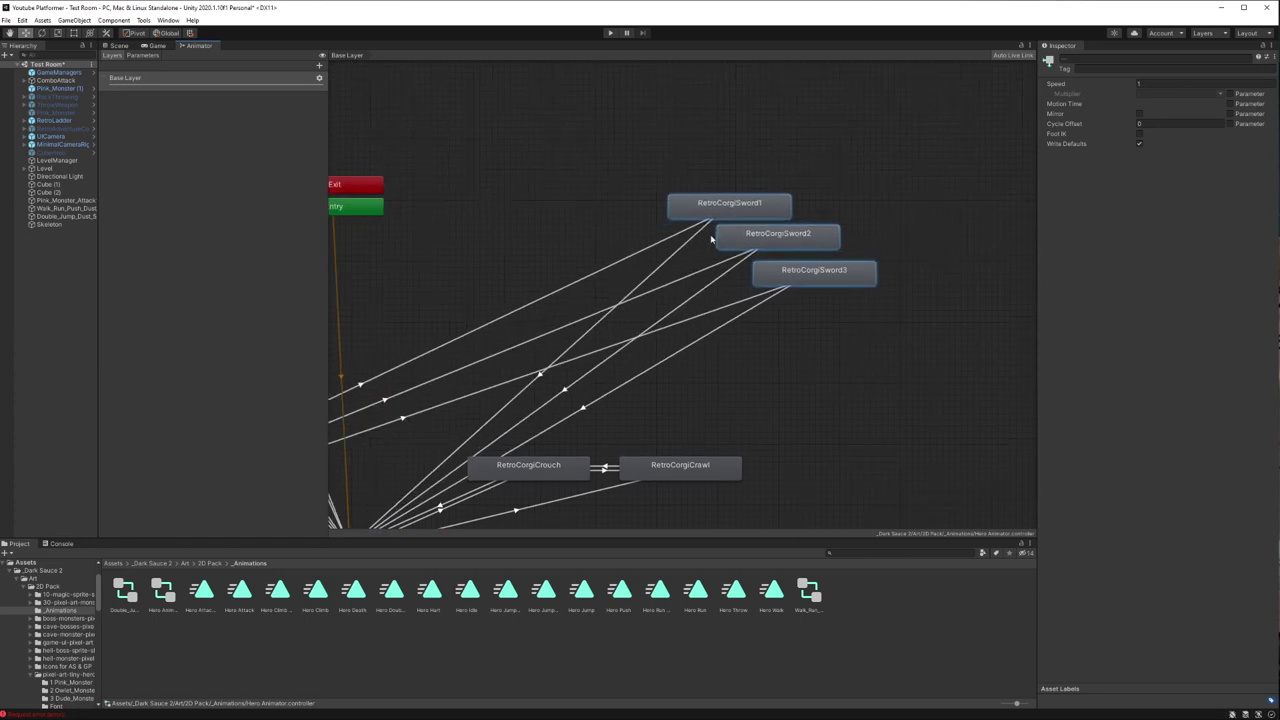
pyautogui.hotkey('ctrl', 'z')
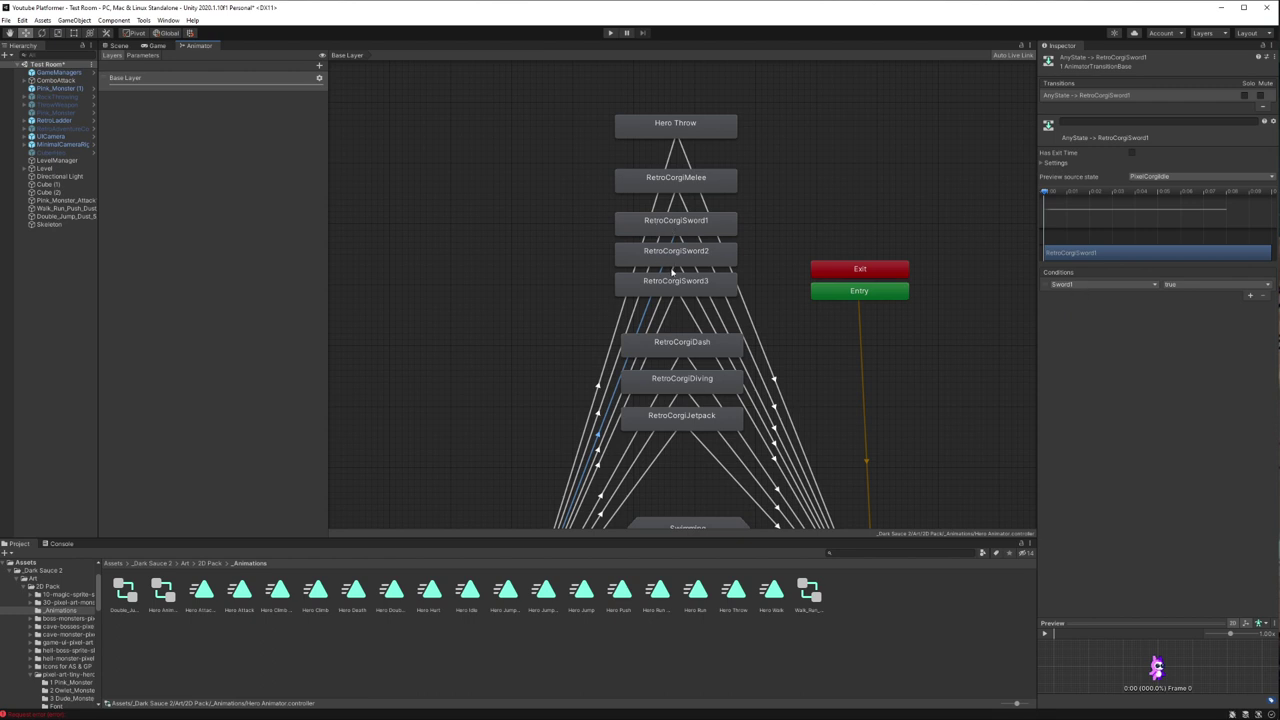
# Step: Inspect the Any State→Sword1/2/3 transitions and the Sword1/Sword3→Idle transitions
pyautogui.click(645, 315)
pyautogui.click(671, 307)
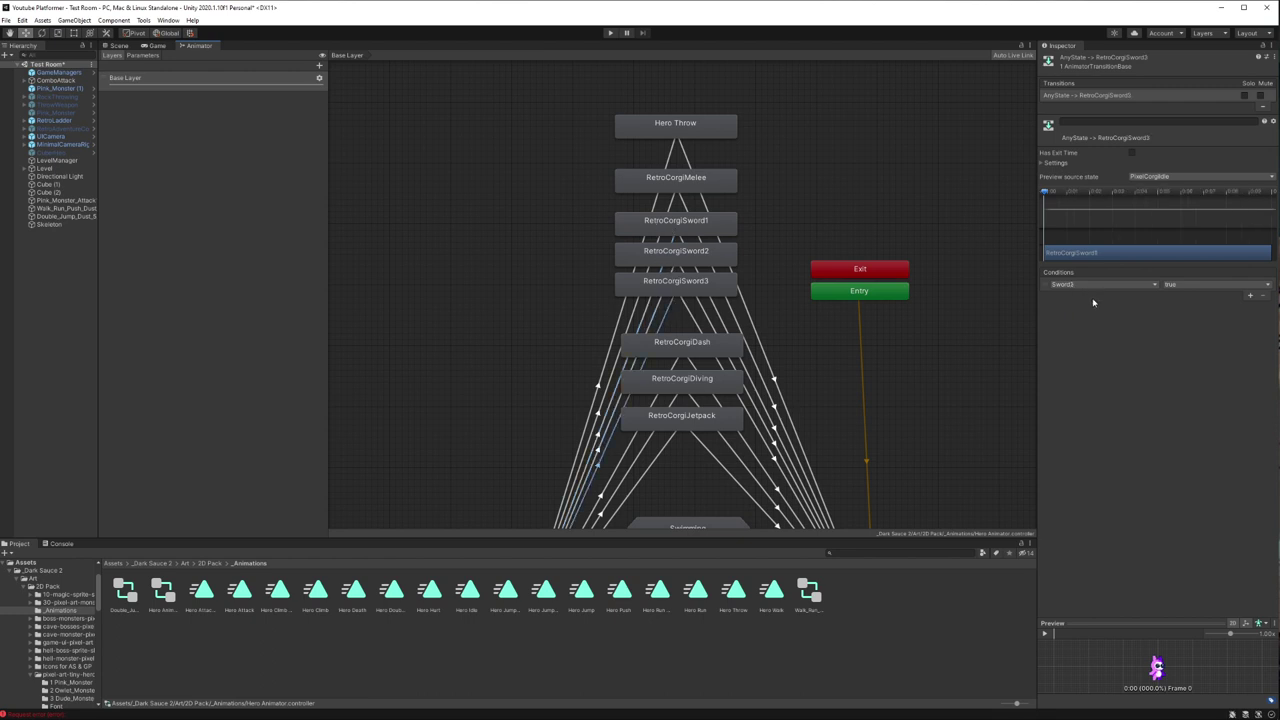
pyautogui.click(704, 288)
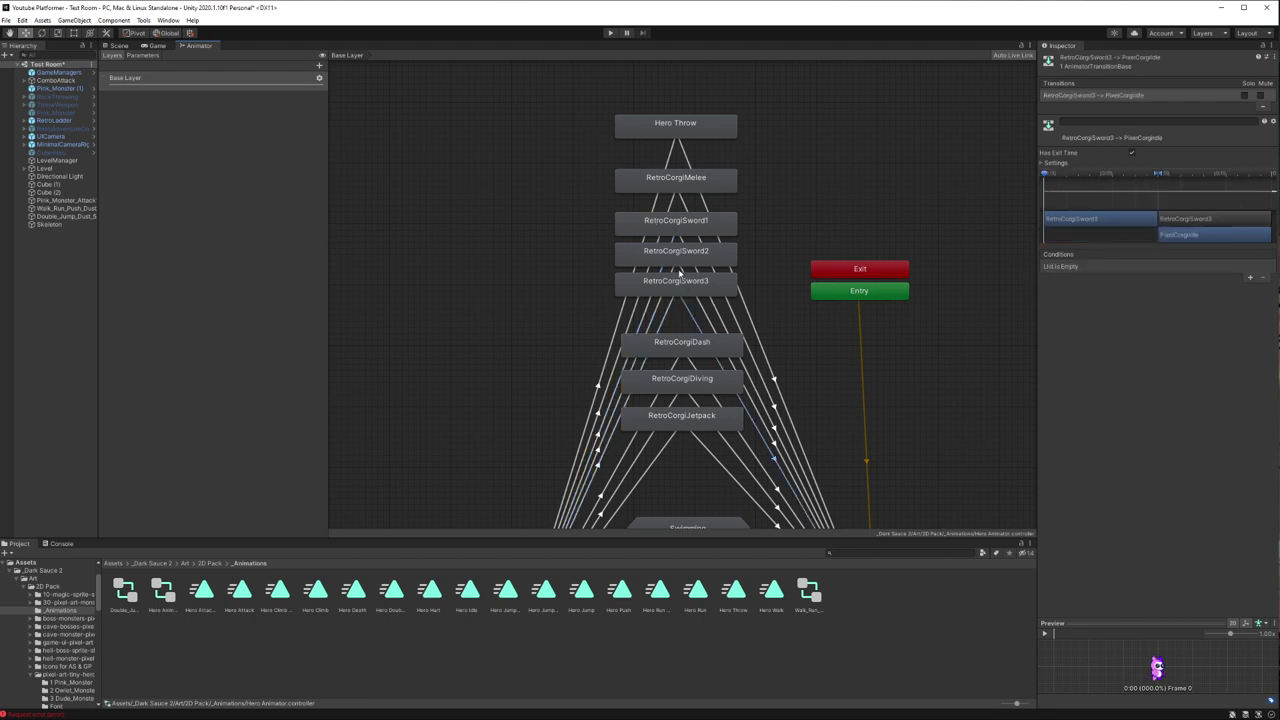
pyautogui.click(706, 312)
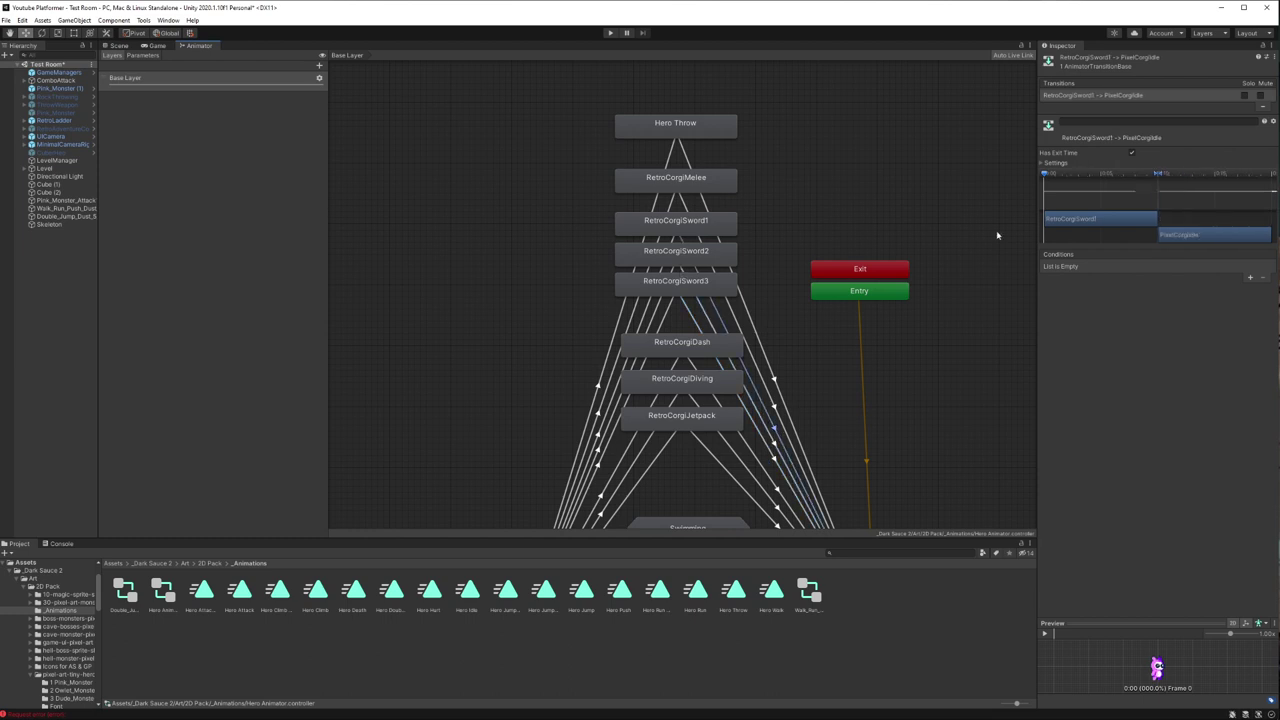
pyautogui.click(673, 244)
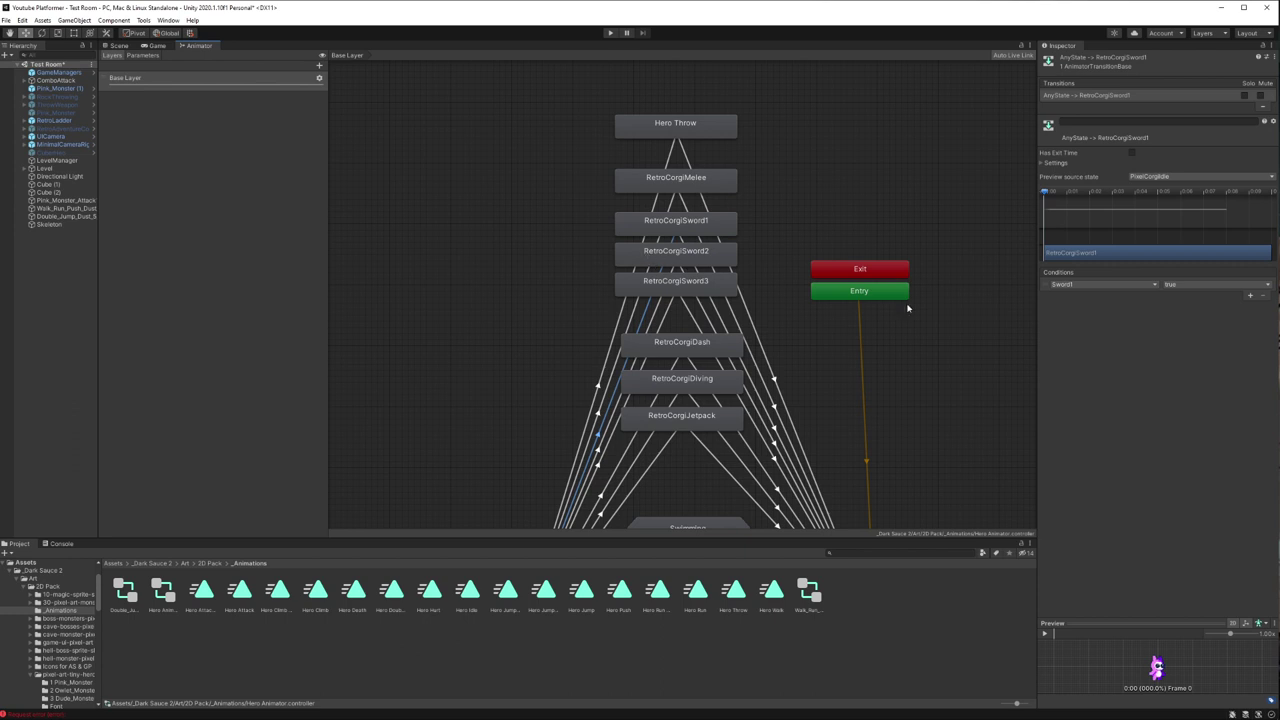
# Step: Rename the Sword1 parameter to Punch1, undo it back to Sword1, and return to the Scene view
pyautogui.click(143, 55)
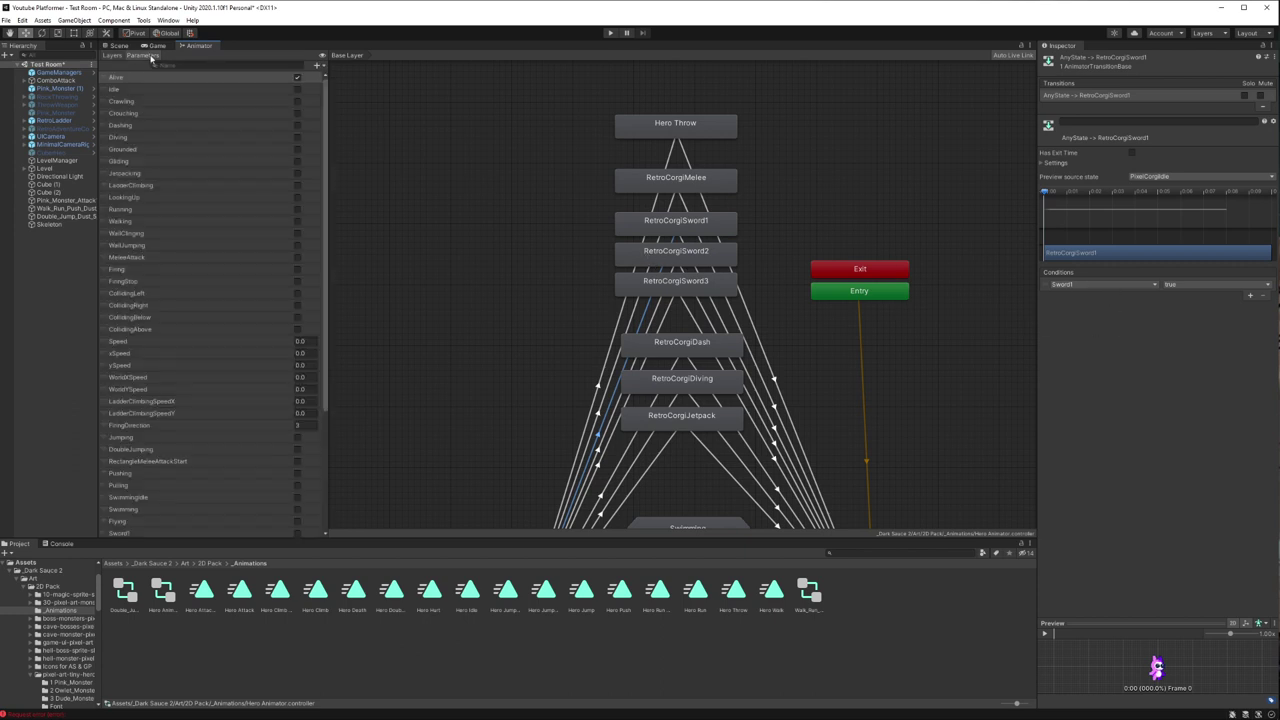
pyautogui.scroll(-3, 240, 459)
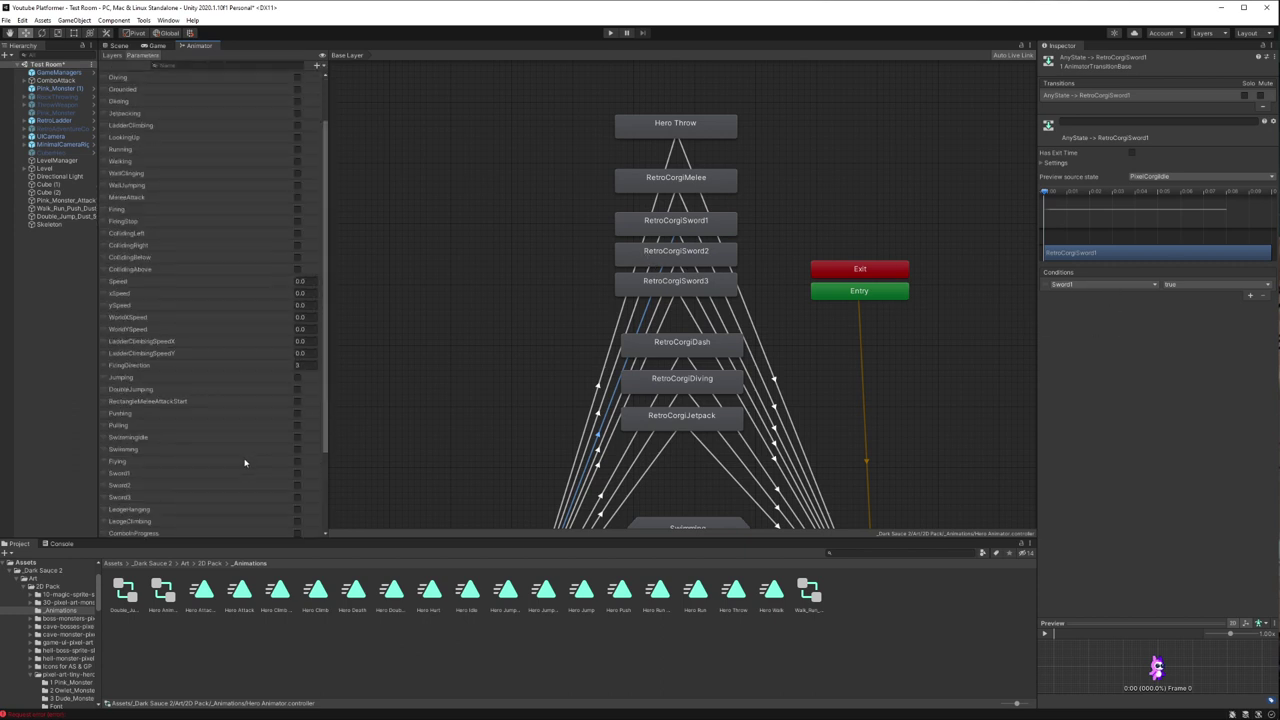
pyautogui.click(141, 476)
pyautogui.click(131, 474)
pyautogui.write('O')
pyautogui.write('nch1')
pyautogui.press('Return')
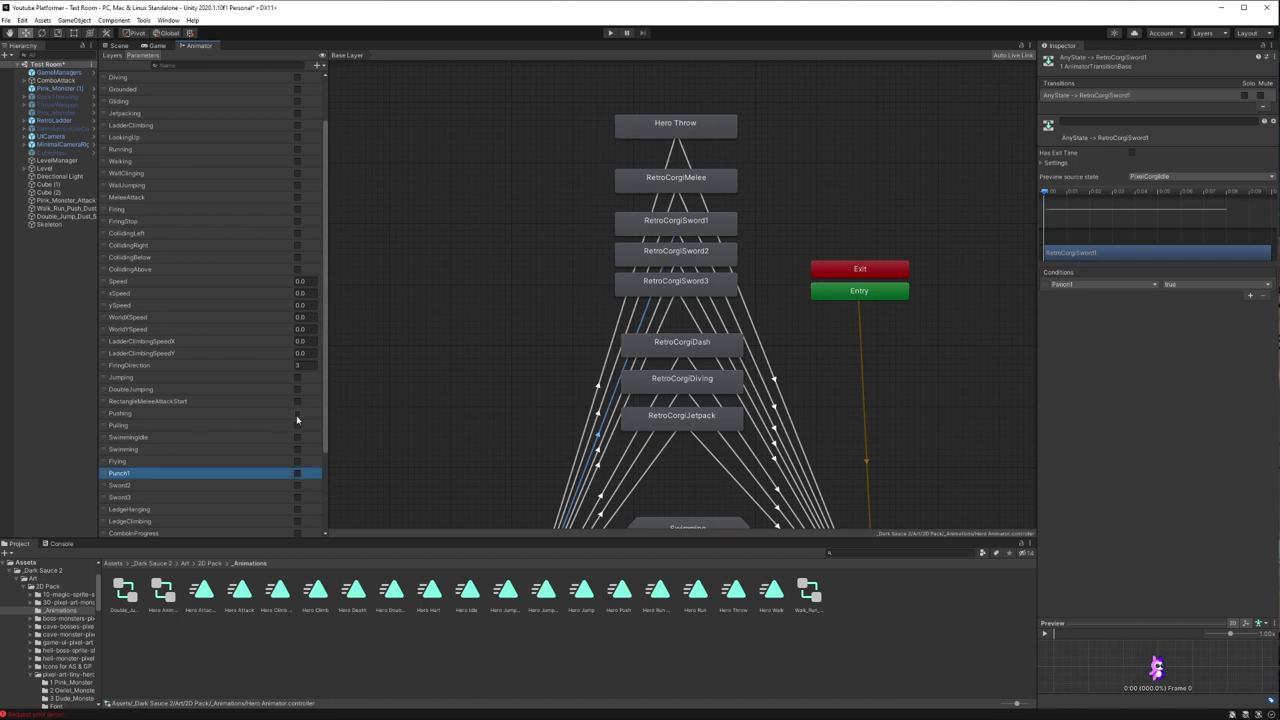
pyautogui.hotkey('ctrl', 'z')
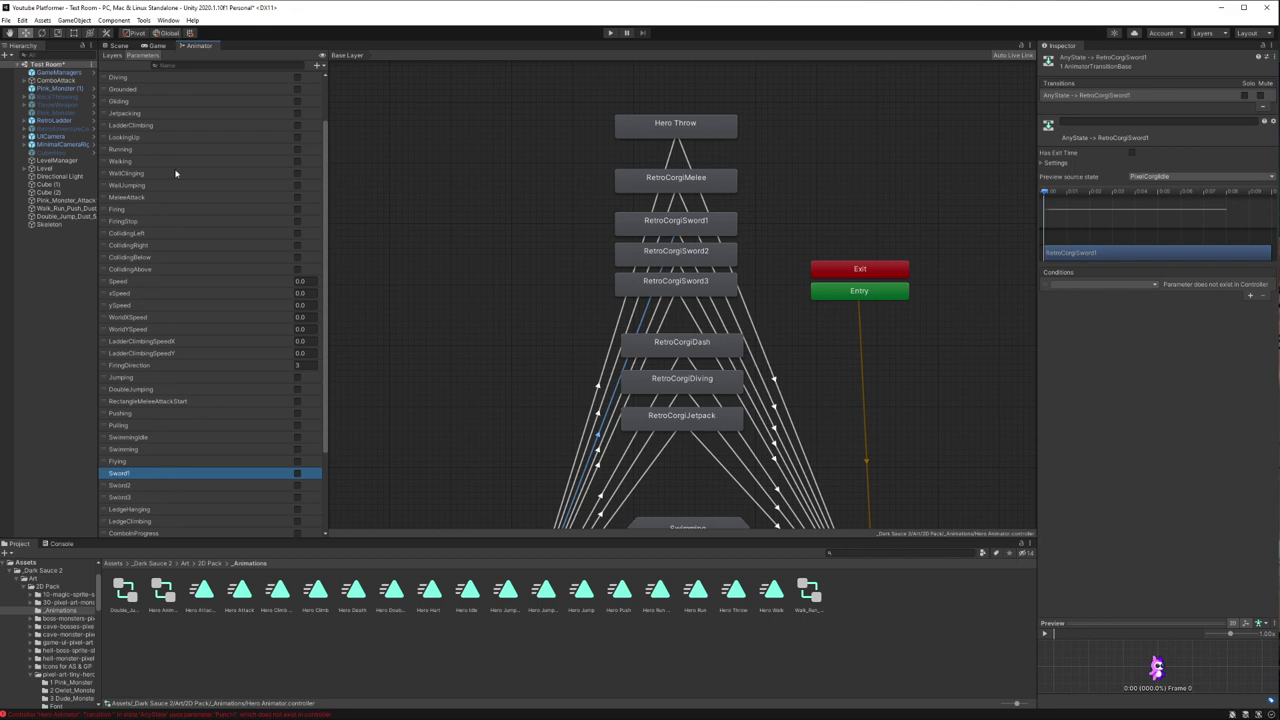
pyautogui.click(157, 45)
# Step: Select ComboAttack in the test room and expand its first Melee Damage Area
pyautogui.click(119, 45)
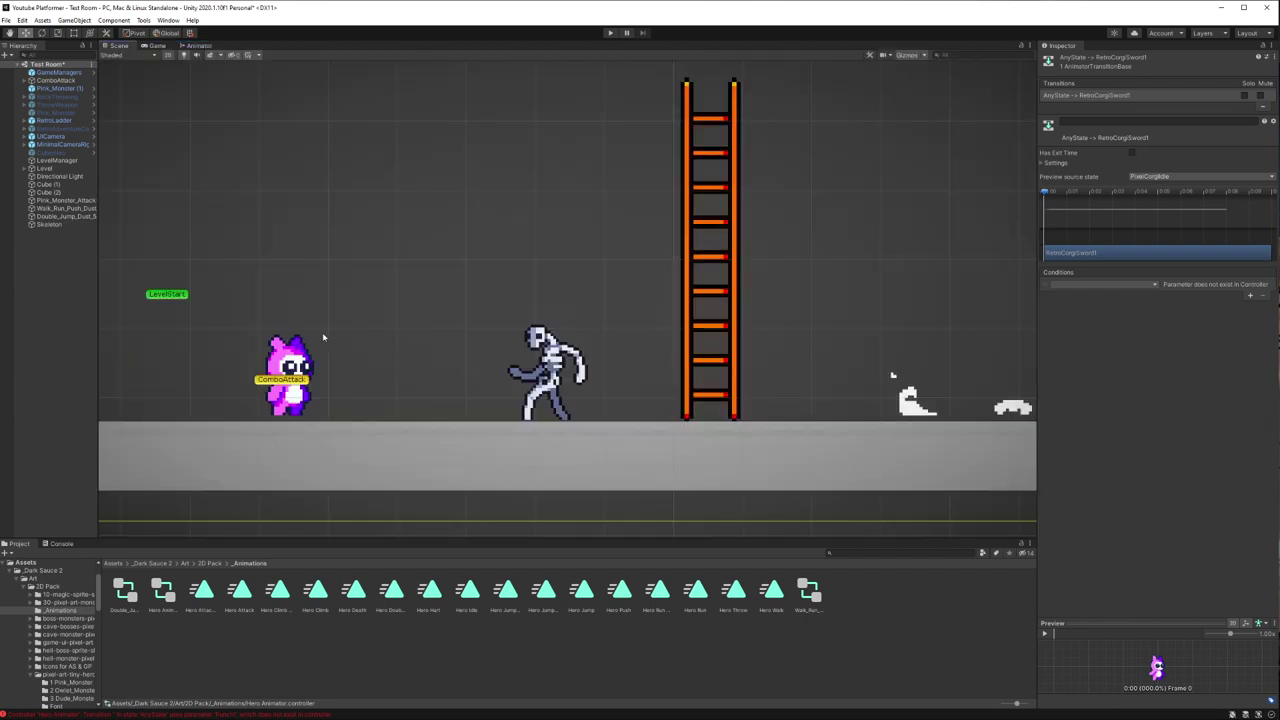
pyautogui.click(290, 370)
pyautogui.click(290, 372)
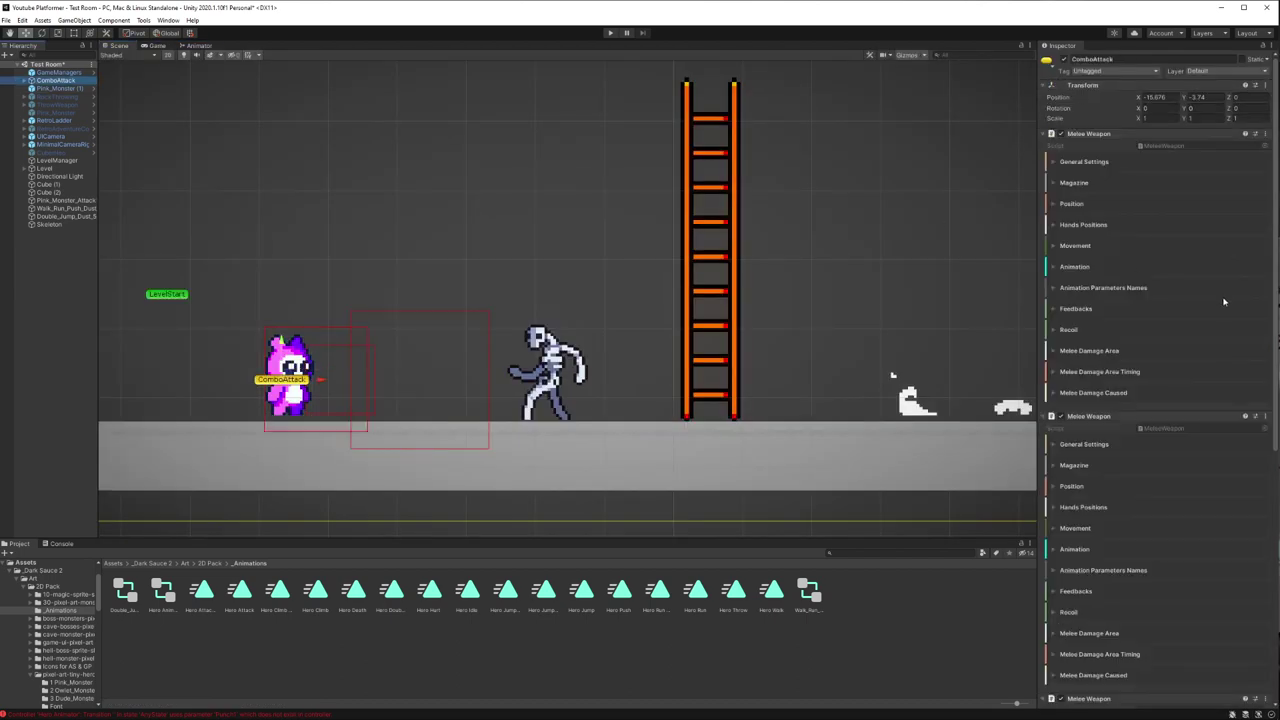
pyautogui.click(1061, 352)
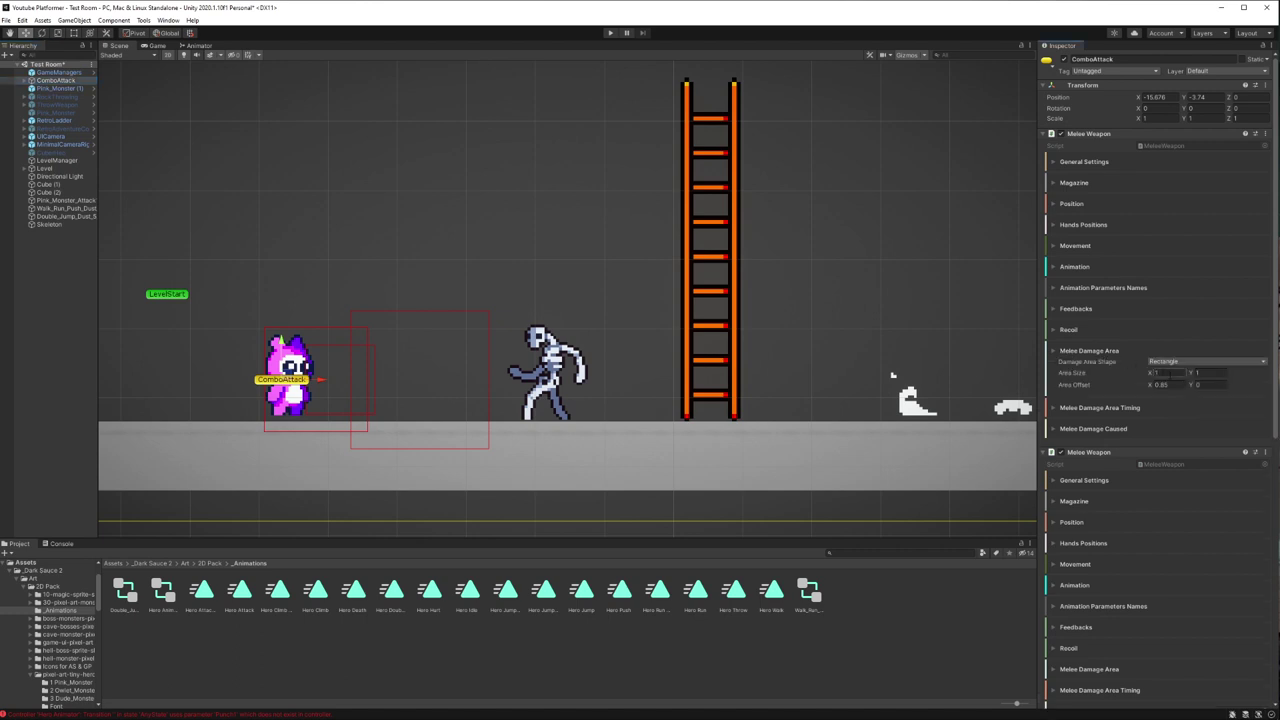
# Step: Try X offset 0.81 and width 0.52 on the first damage area, undoing the width change
pyautogui.click(1157, 383)
pyautogui.write('0.81')
pyautogui.moveTo(1150, 373); pyautogui.dragTo(1139, 376)
pyautogui.hotkey('ctrl', 'z')
# Step: Switch the damage area shape to Circle, then undo back to Rectangle
pyautogui.click(1167, 362)
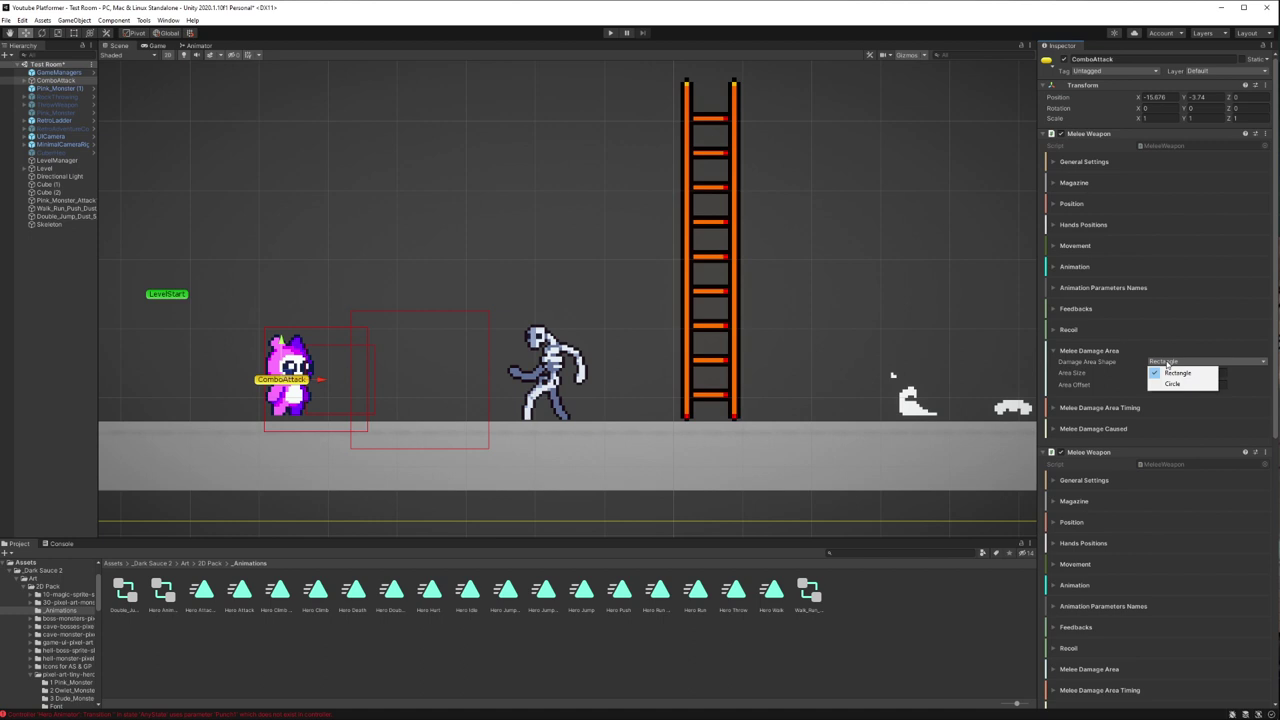
pyautogui.click(1172, 384)
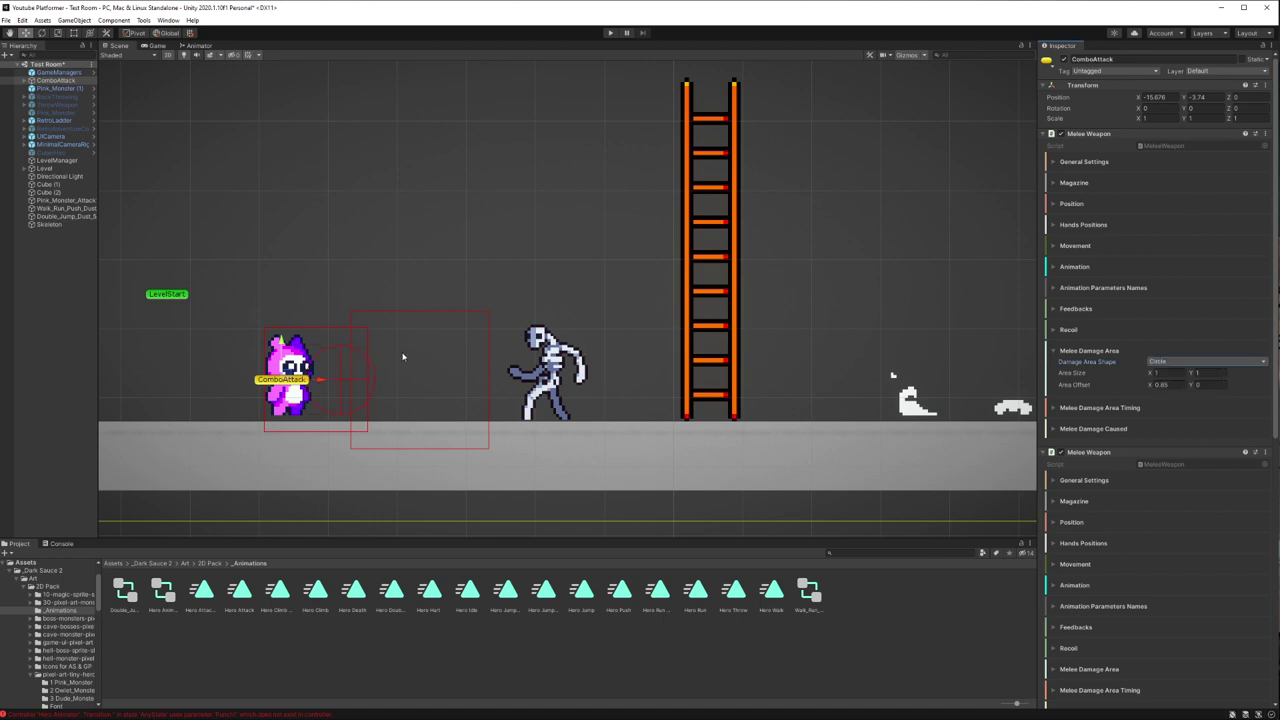
pyautogui.hotkey('ctrl', 'z')
# Step: Set the second damage area's size to 1 × 1 and its X offset to 1.08
pyautogui.scroll(-3, 1087, 507)
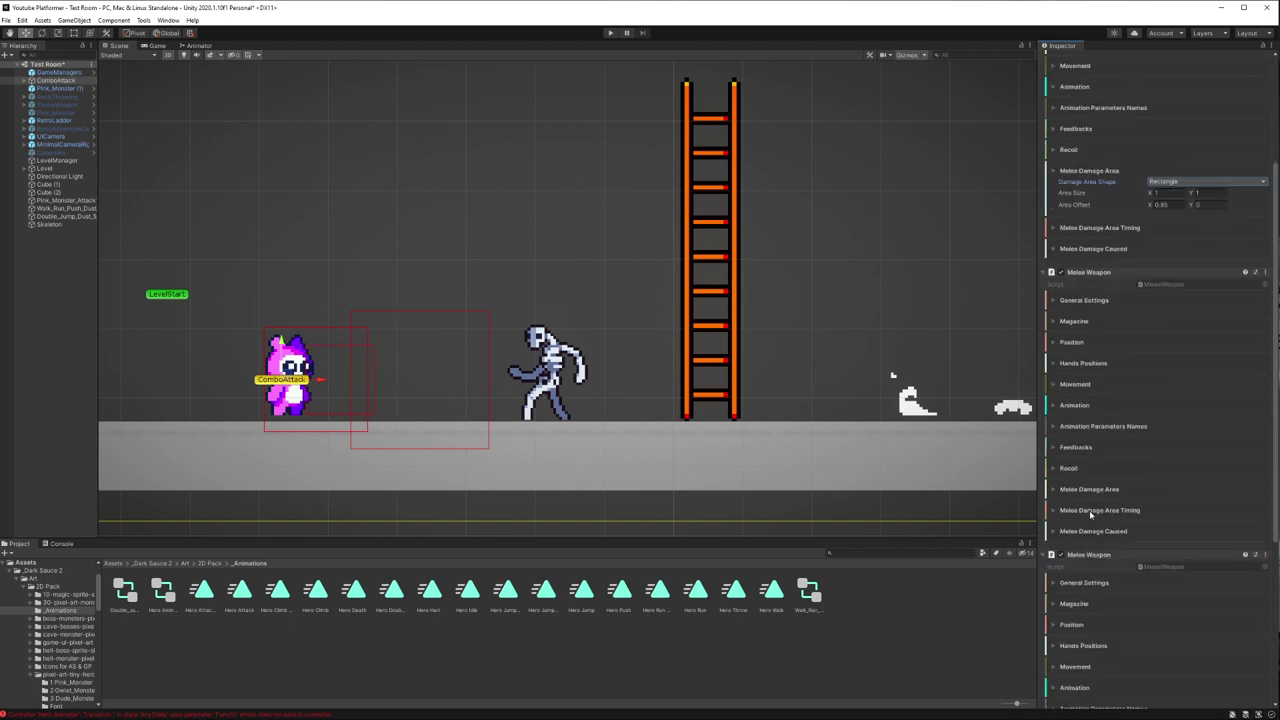
pyautogui.click(1062, 490)
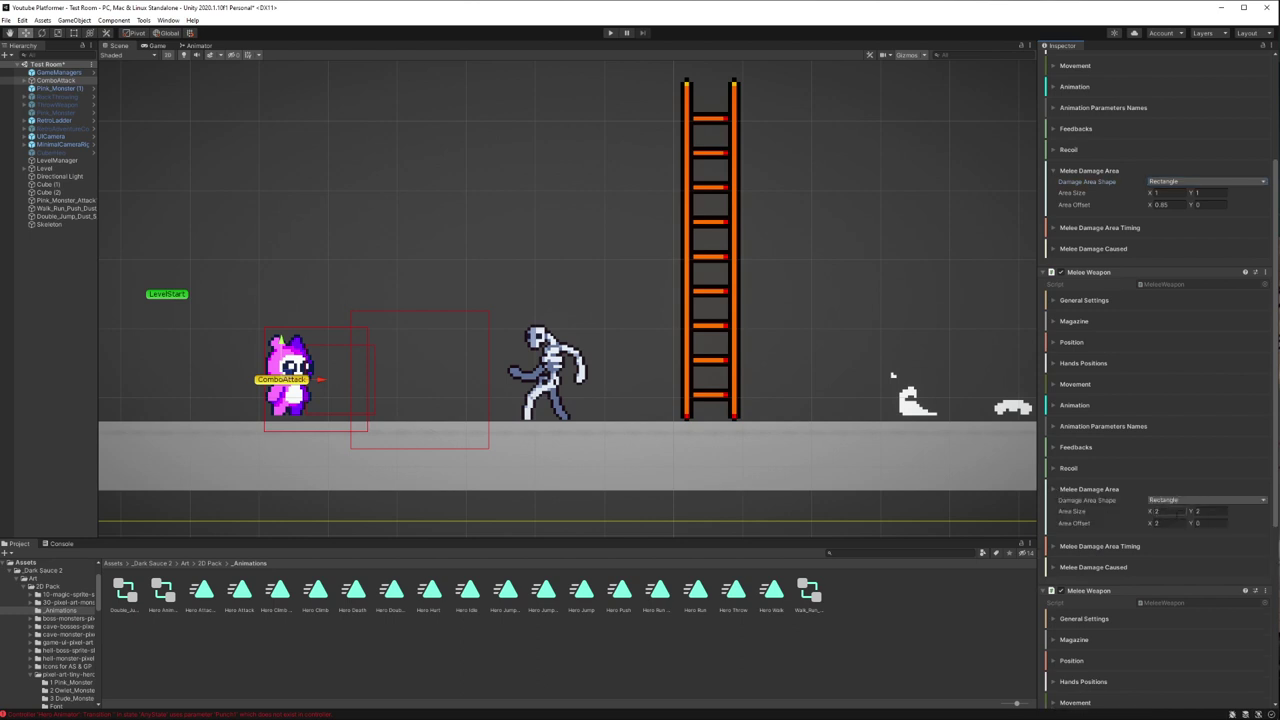
pyautogui.write('1')
pyautogui.press('Tab')
pyautogui.write('1')
pyautogui.click(1150, 523)
pyautogui.moveTo(1148, 526); pyautogui.dragTo(1143, 526)
pyautogui.write('.08')
# Step: Set the third damage area's X offset to 1
pyautogui.scroll(-3, 1140, 528)
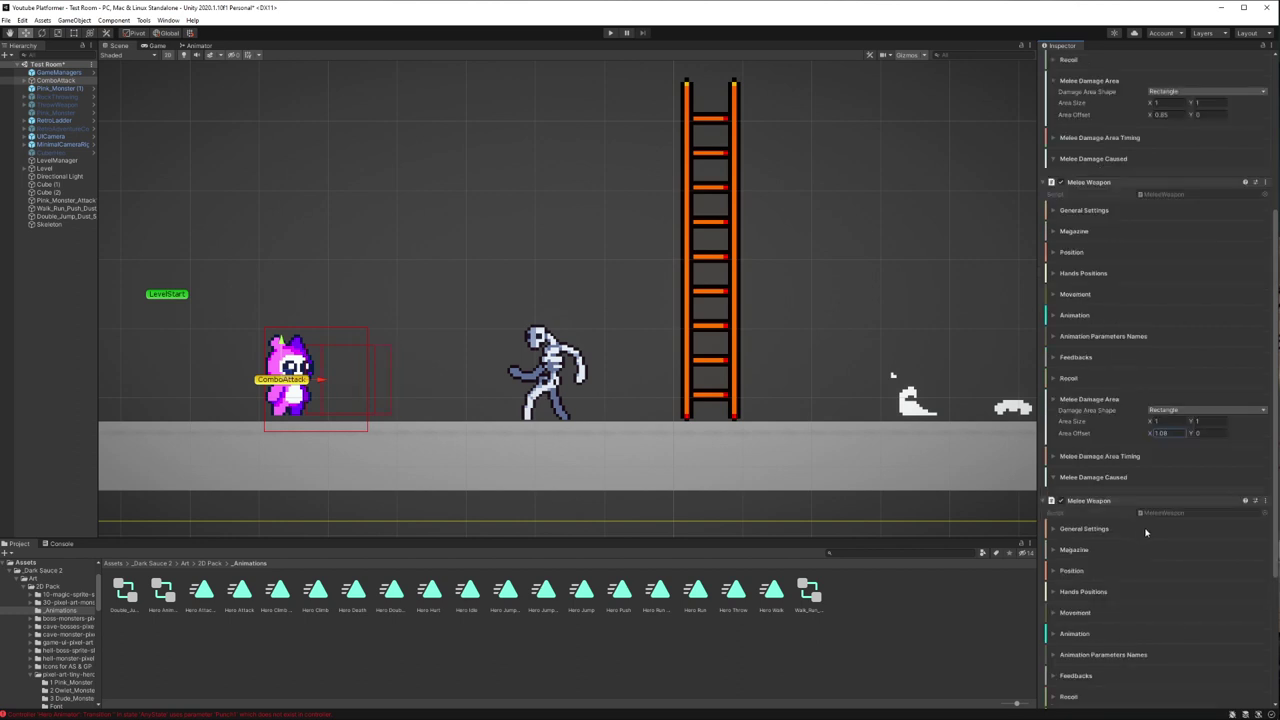
pyautogui.scroll(-3, 1110, 514)
pyautogui.scroll(-3, 1150, 550)
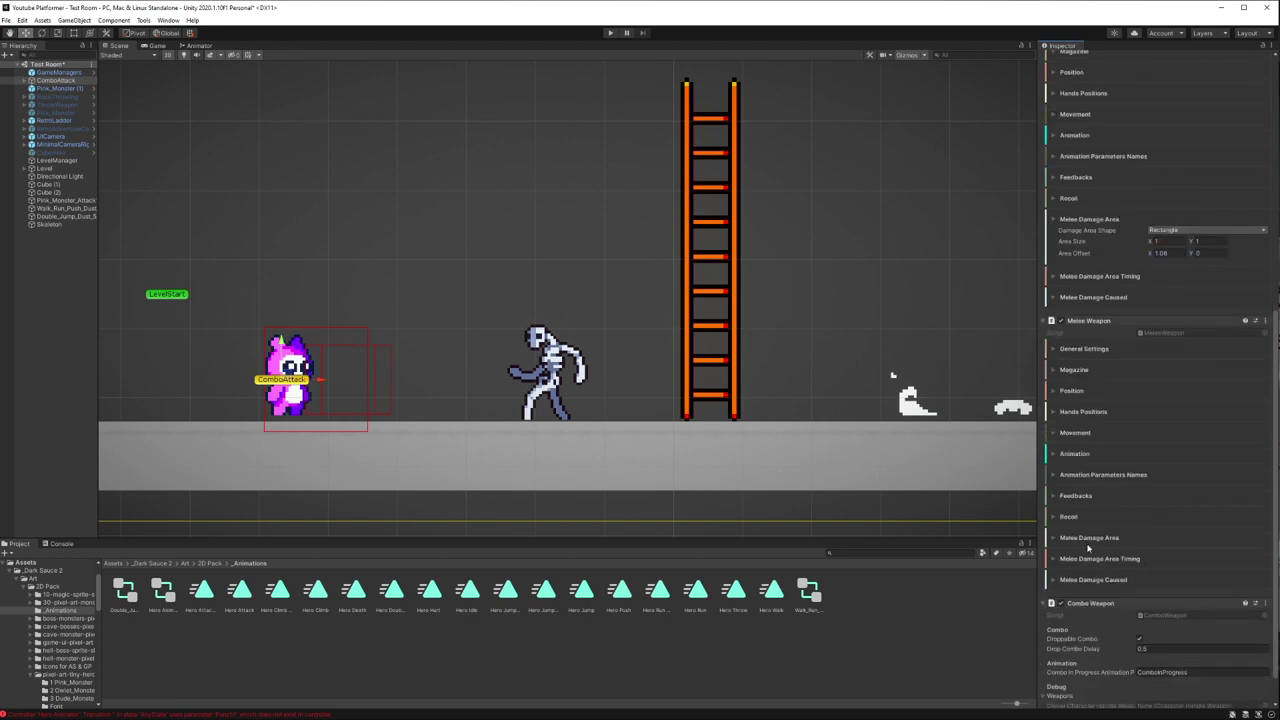
pyautogui.click(1088, 540)
pyautogui.click(1158, 571)
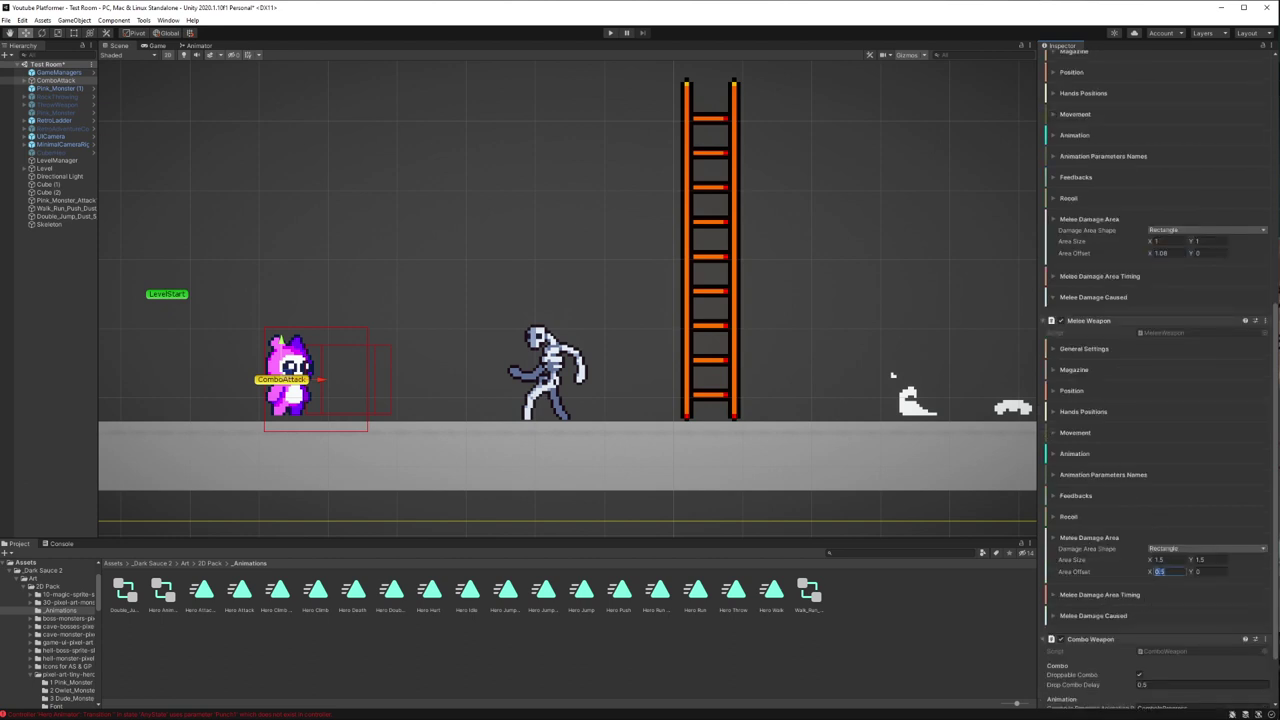
pyautogui.write('0.12')
pyautogui.press('BackSpace')
pyautogui.press('BackSpace')
pyautogui.press('BackSpace')
pyautogui.write('1')
# Step: Browse the weapon's settings sections and open Animation Parameters Names to select Sword1
pyautogui.scroll(5, 1124, 253)
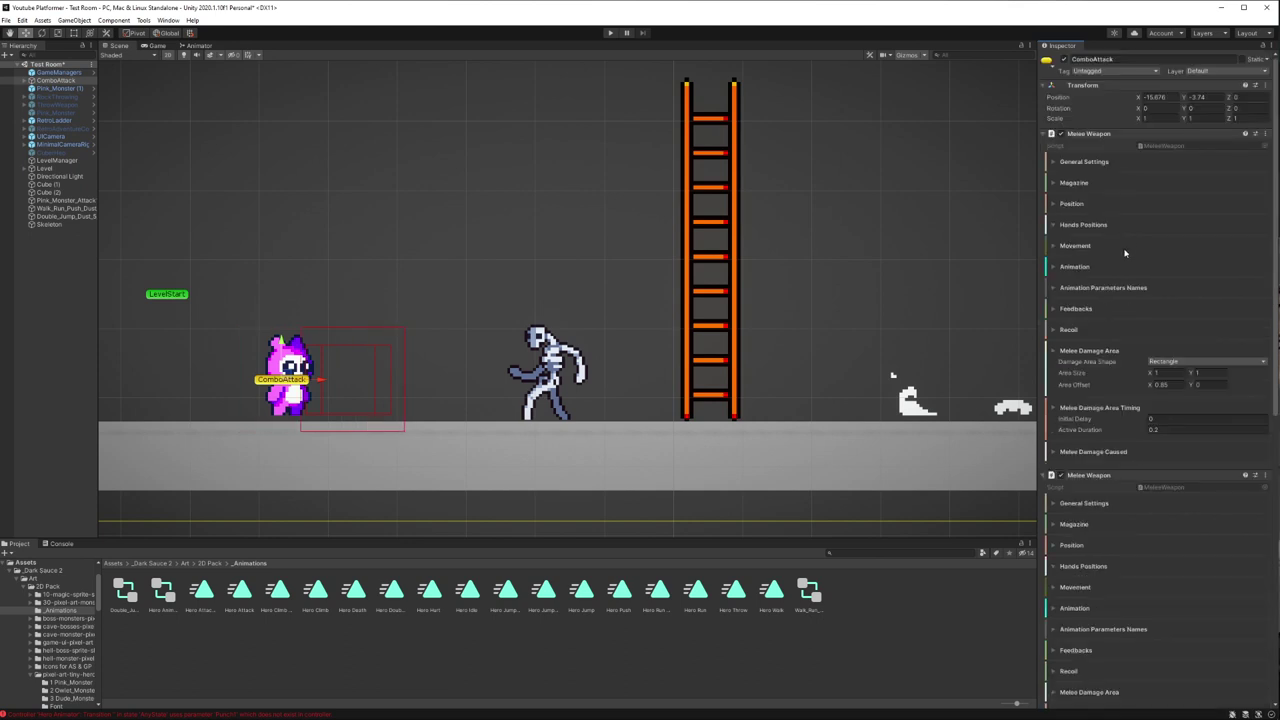
pyautogui.click(1074, 247)
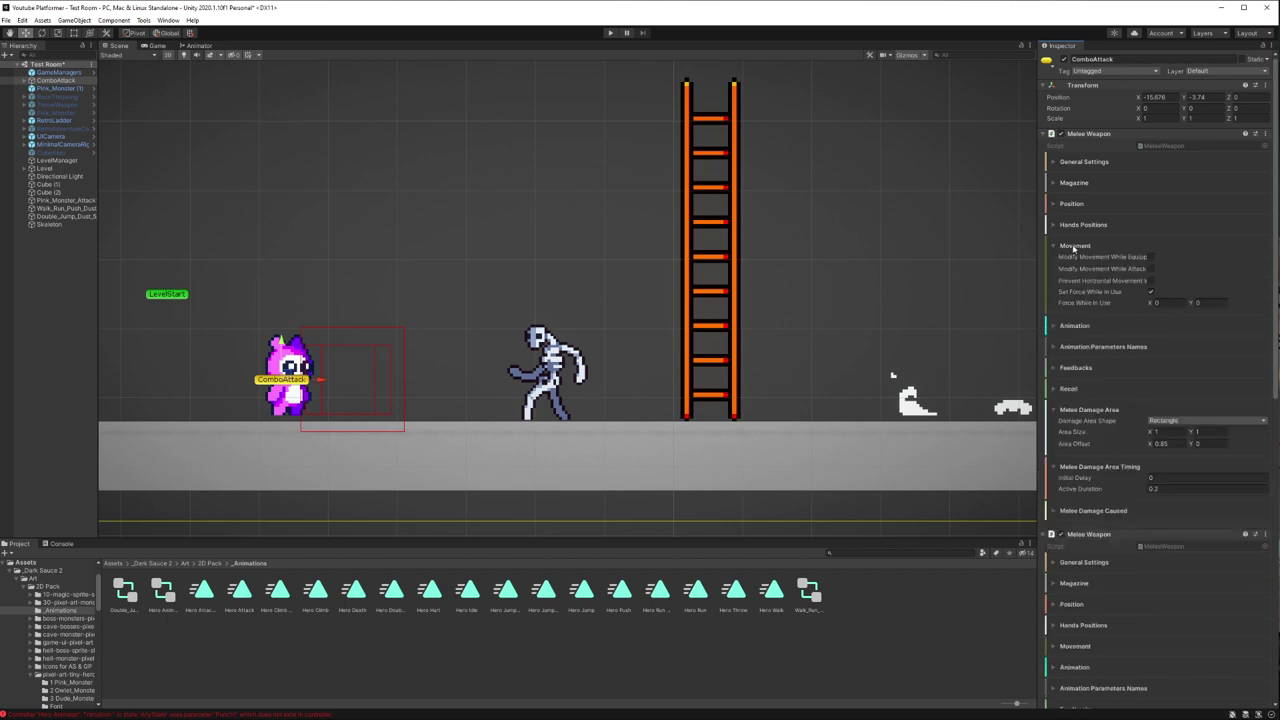
pyautogui.click(1074, 247)
pyautogui.click(1073, 205)
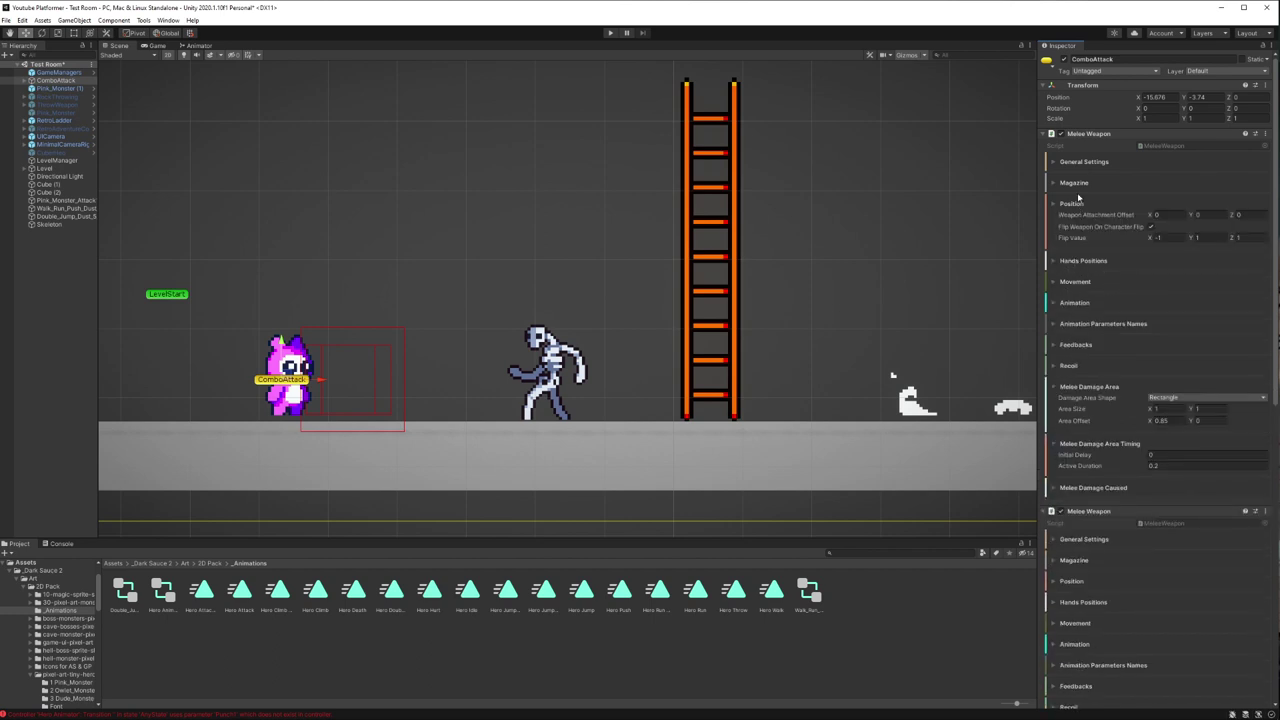
pyautogui.click(1085, 162)
pyautogui.click(1085, 162)
pyautogui.click(1076, 303)
pyautogui.click(1076, 303)
pyautogui.click(1083, 324)
pyautogui.click(1170, 357)
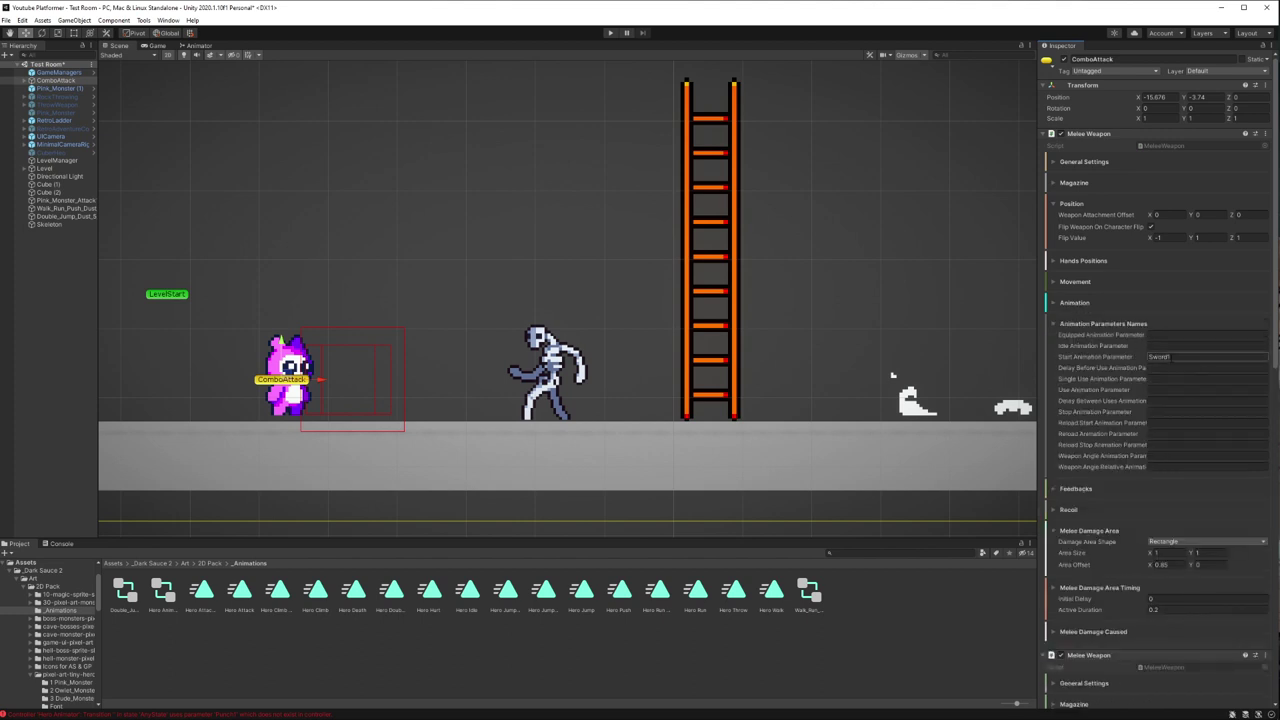
# Step: In the Animator, inspect the Any State transitions and move RetroCorgiSword1 beside the column
pyautogui.click(188, 45)
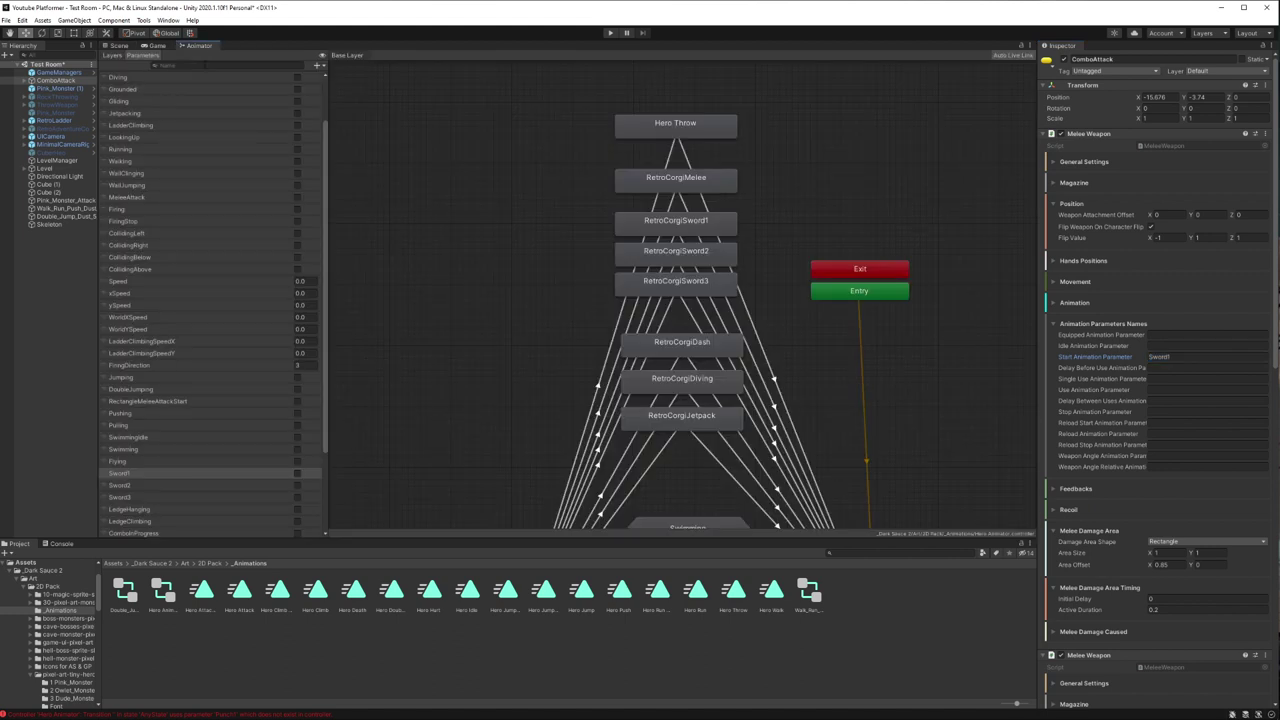
pyautogui.click(666, 238)
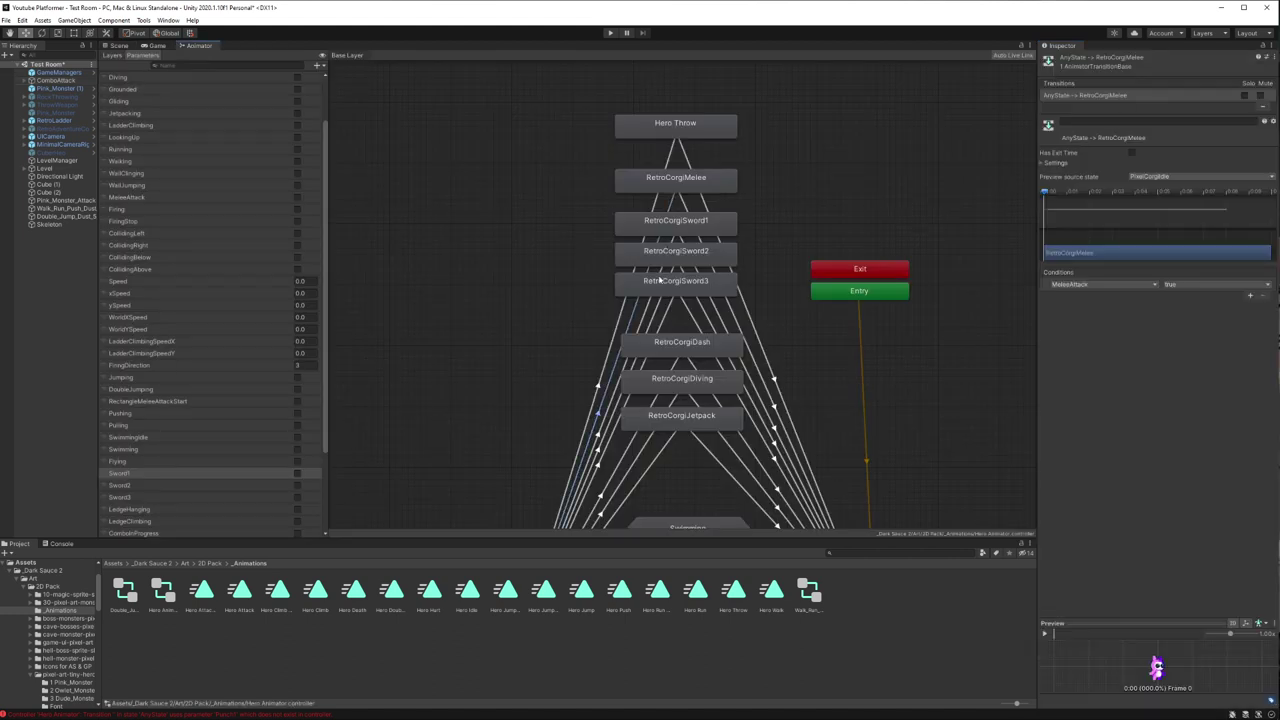
pyautogui.moveTo(675, 222); pyautogui.dragTo(827, 222)
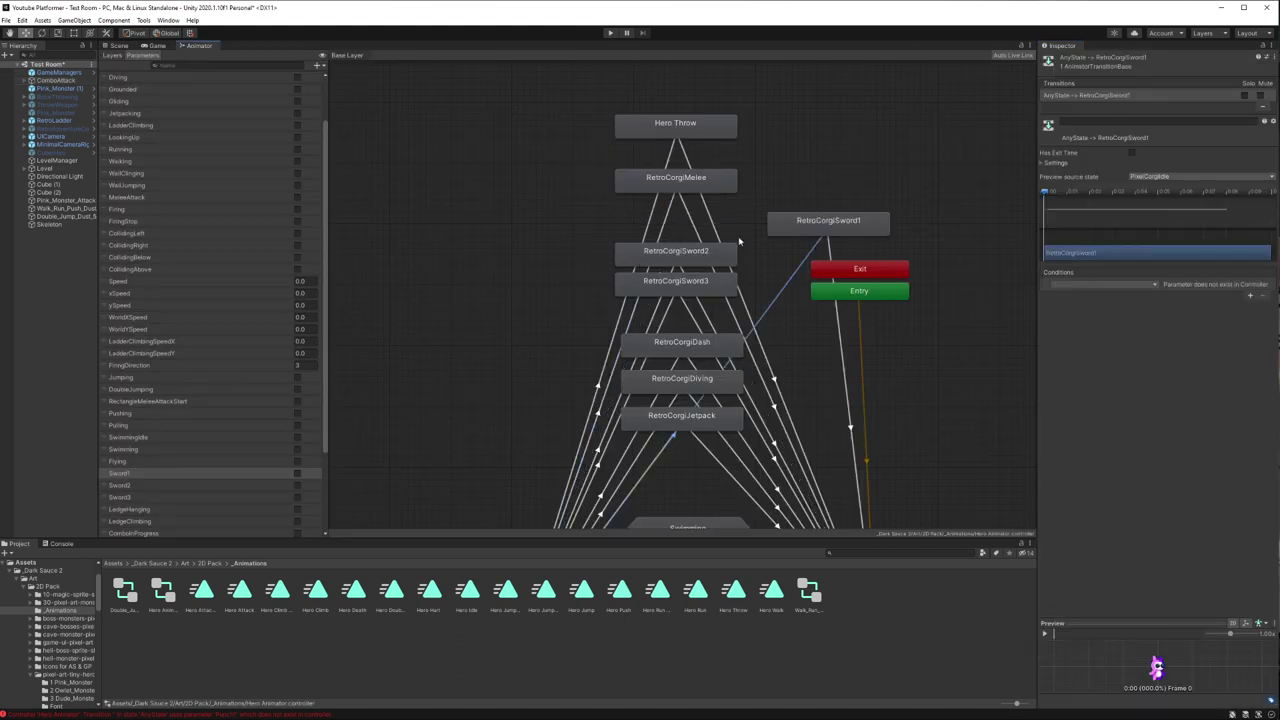
pyautogui.click(670, 272)
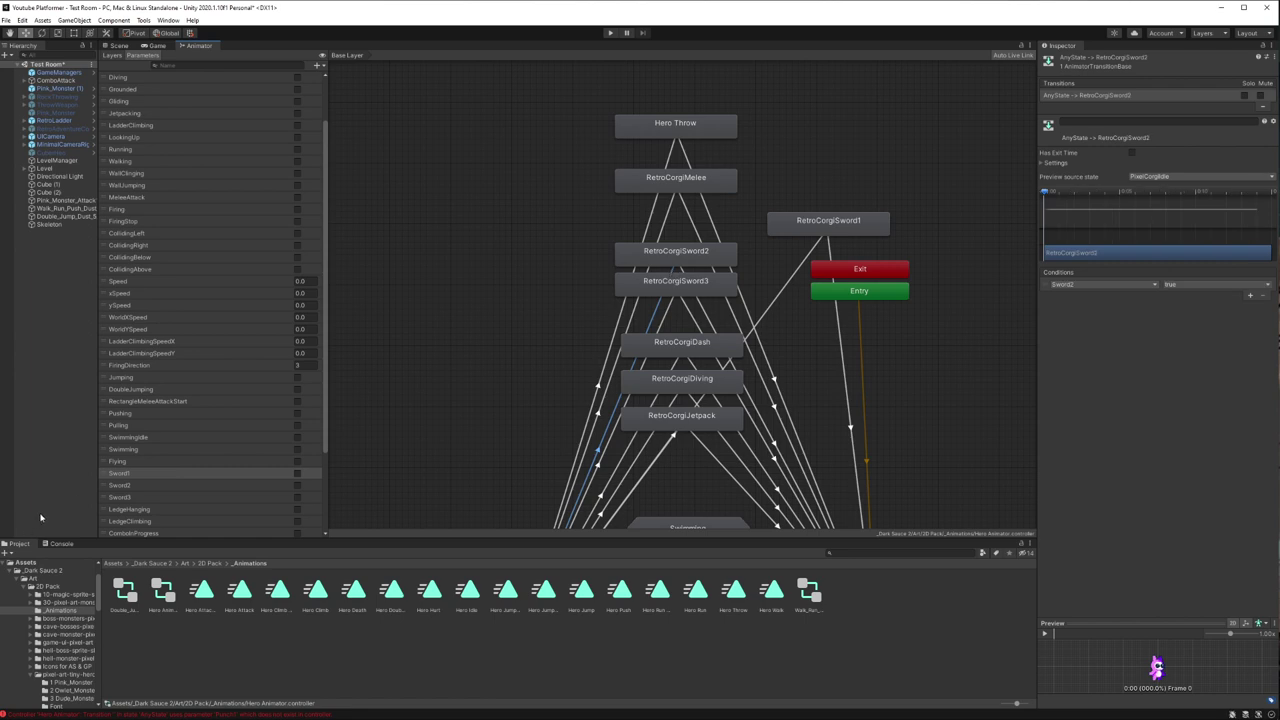
pyautogui.click(134, 477)
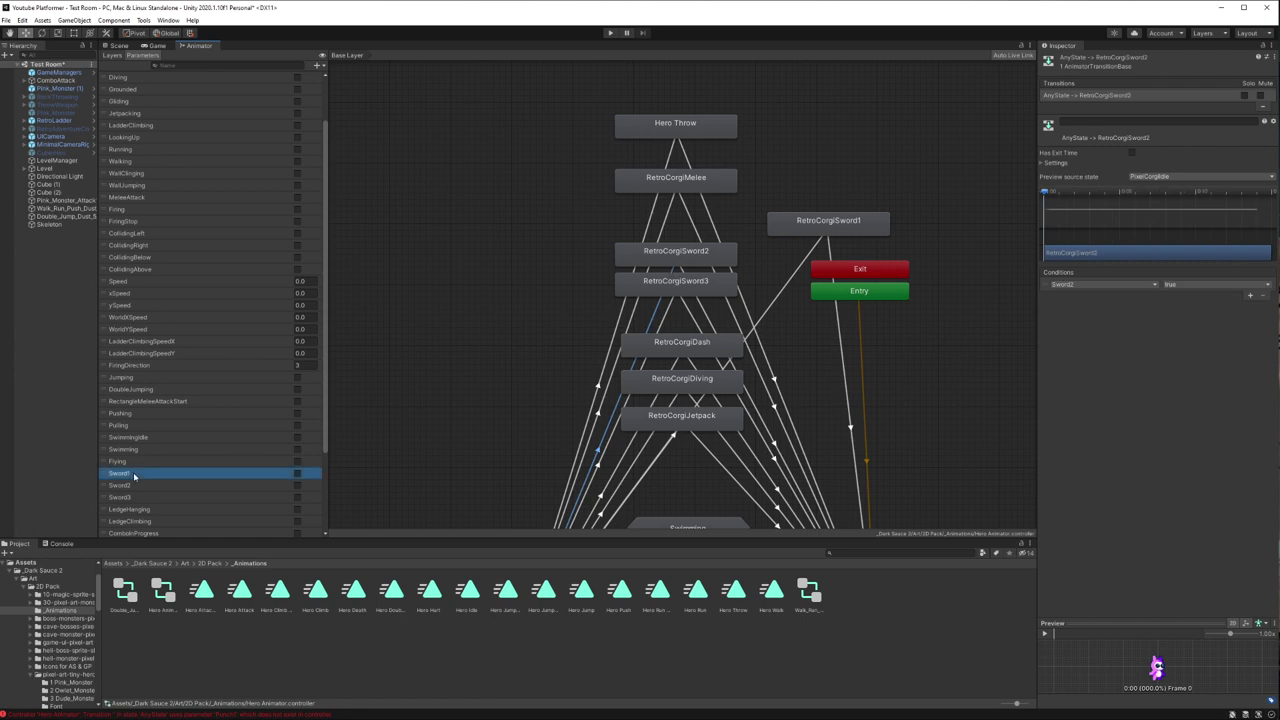
pyautogui.click(134, 477)
# Step: Set the AnyState→RetroCorgiSword1 condition to Sword1 and place the node above RetroCorgiSword2
pyautogui.click(860, 241)
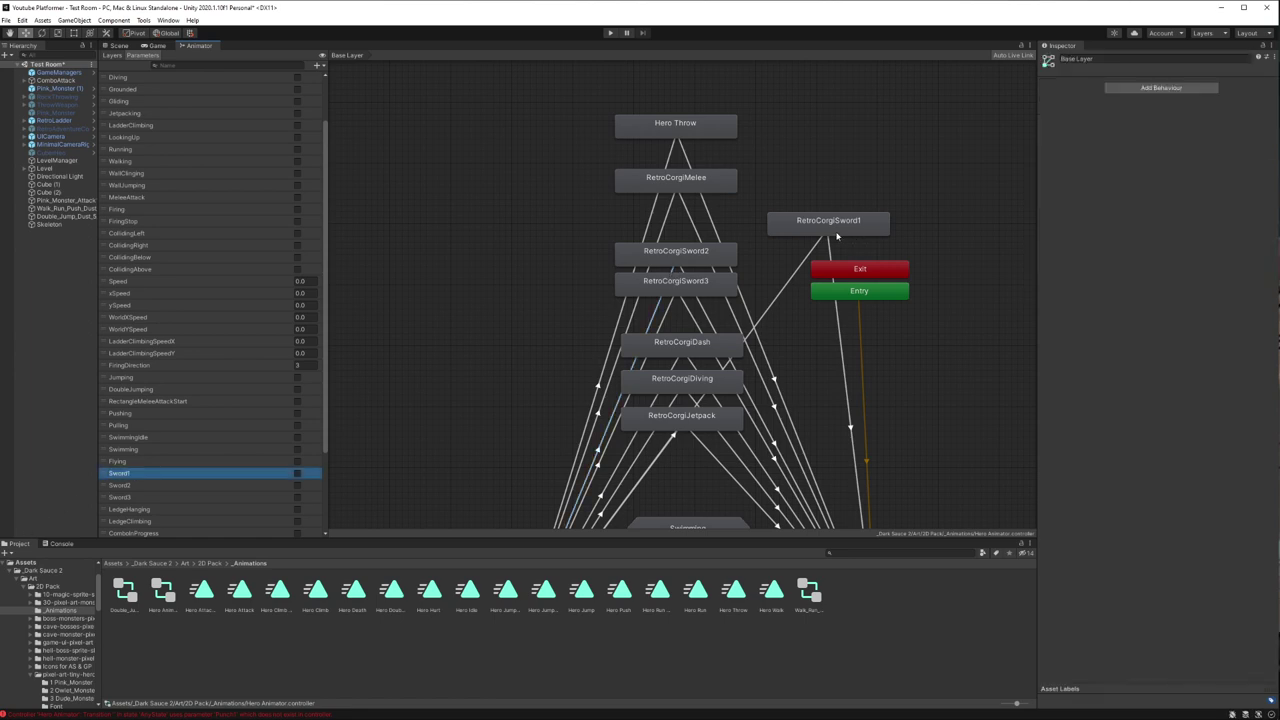
pyautogui.click(850, 224)
pyautogui.click(821, 255)
pyautogui.click(1153, 286)
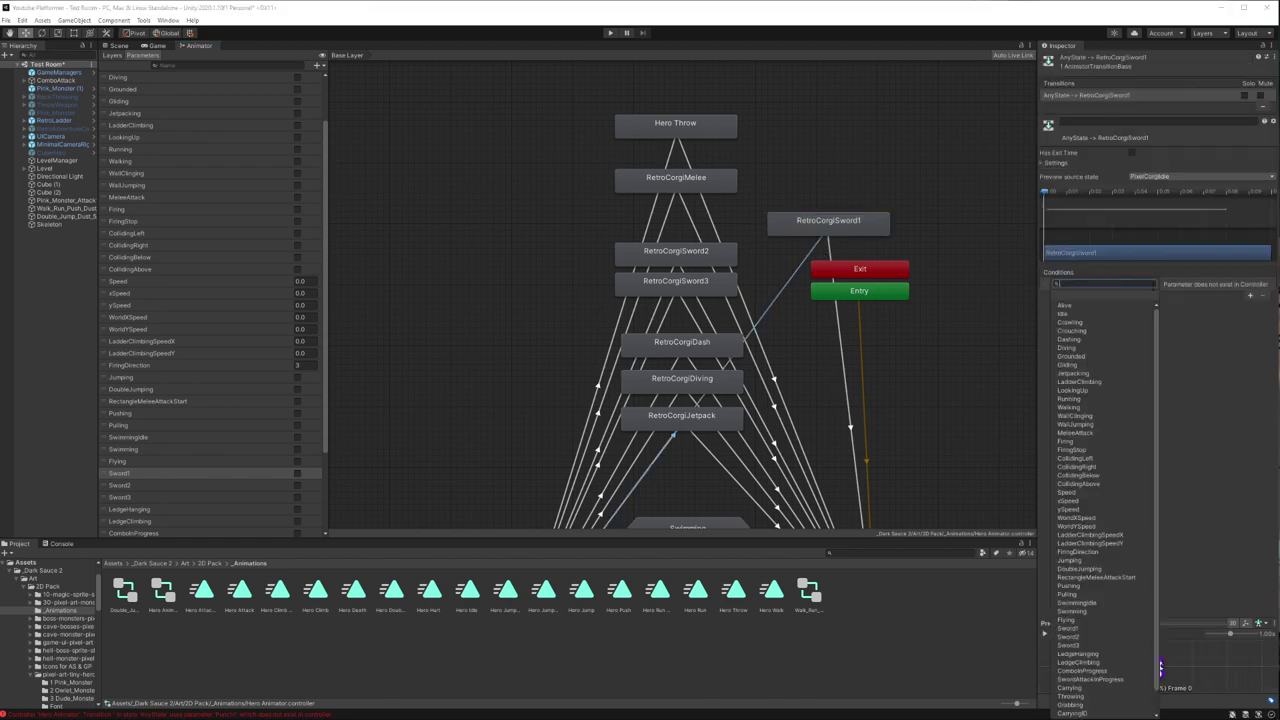
pyautogui.click(1119, 629)
pyautogui.click(1103, 293)
pyautogui.write('sw')
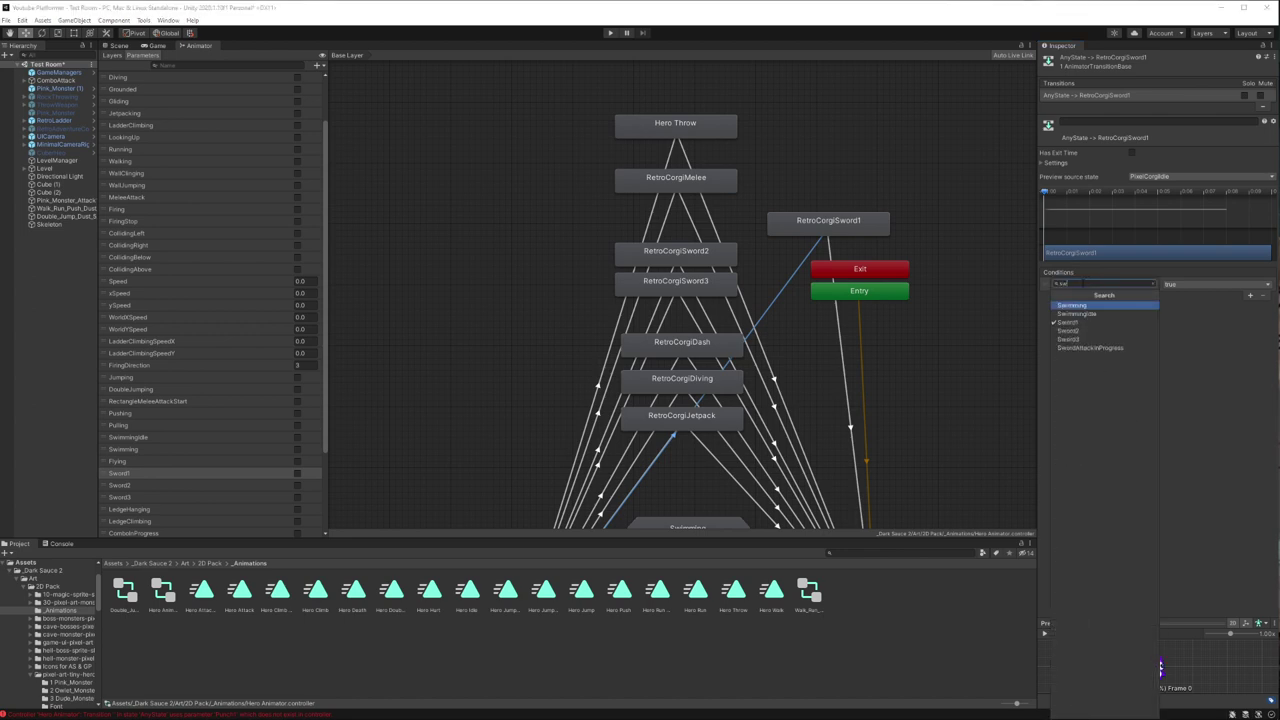
pyautogui.write('or')
pyautogui.press('BackSpace')
pyautogui.press('BackSpace')
pyautogui.press('BackSpace')
pyautogui.click(1081, 240)
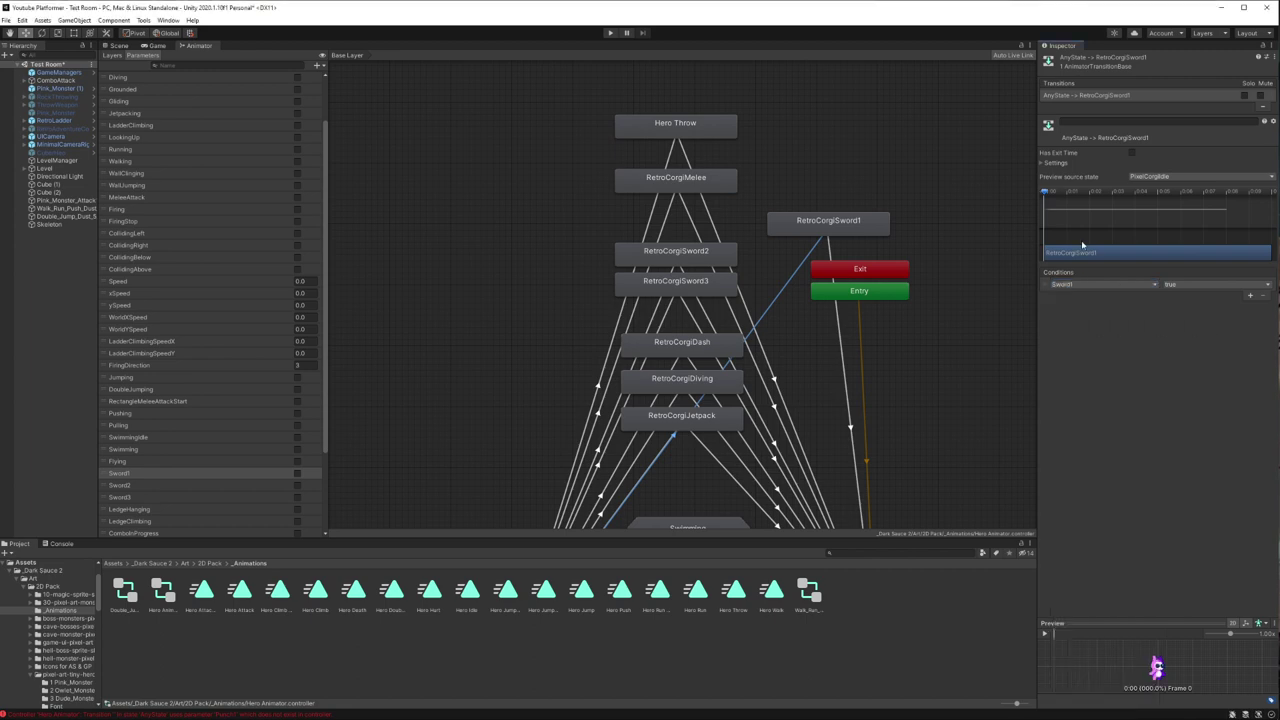
pyautogui.moveTo(878, 232); pyautogui.dragTo(705, 222)
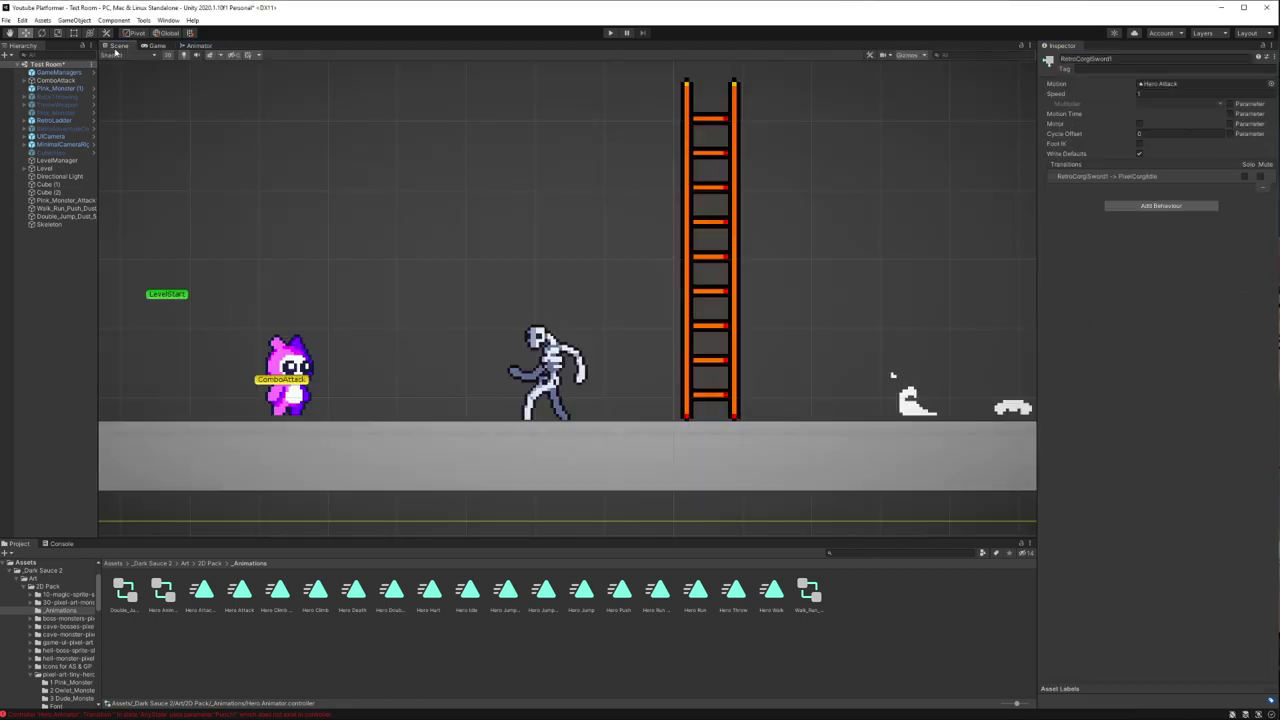
# Step: Select ComboAttack and check the first and second weapons' animation parameter names
pyautogui.click(118, 47)
pyautogui.click(56, 80)
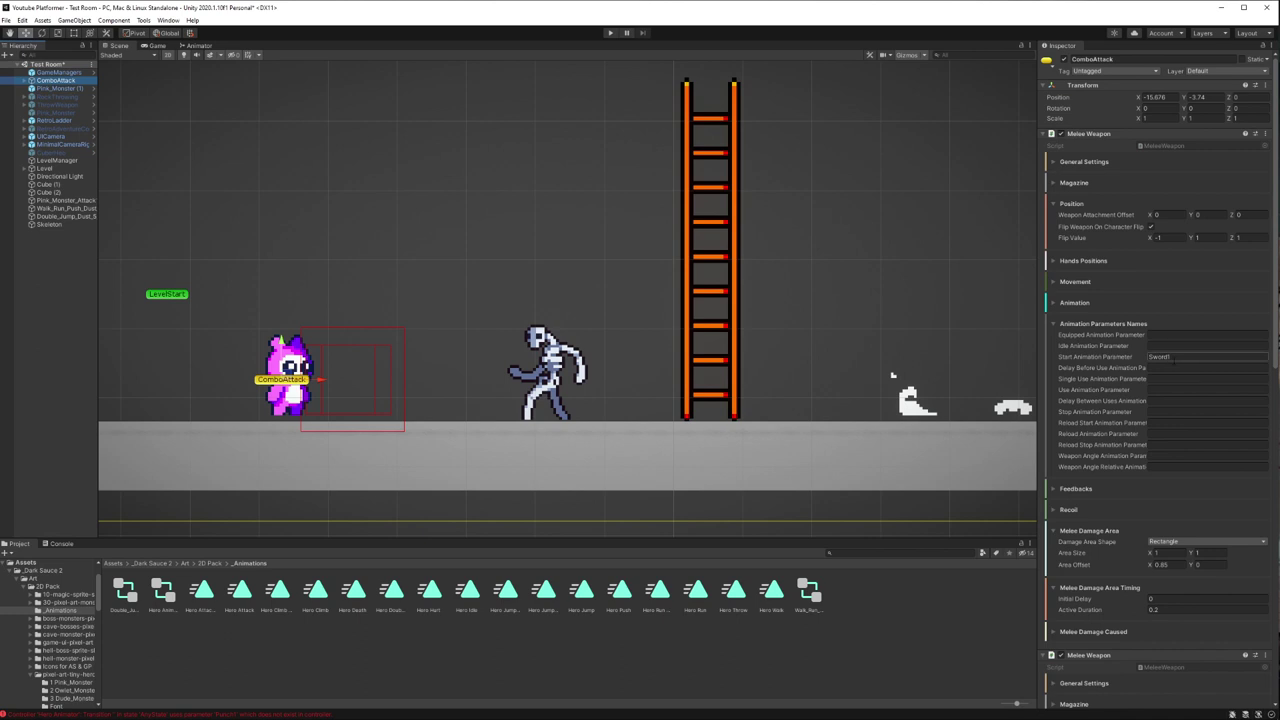
pyautogui.click(1122, 325)
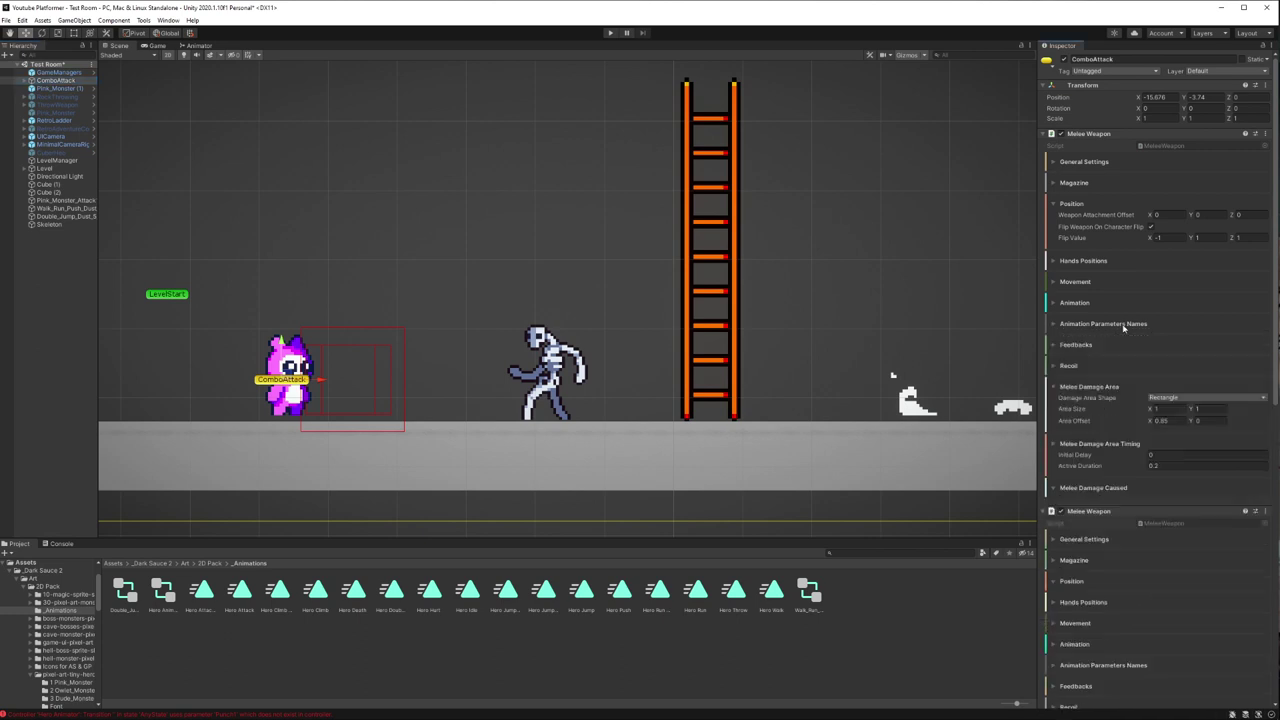
pyautogui.click(1092, 665)
pyautogui.scroll(-3, 1100, 600)
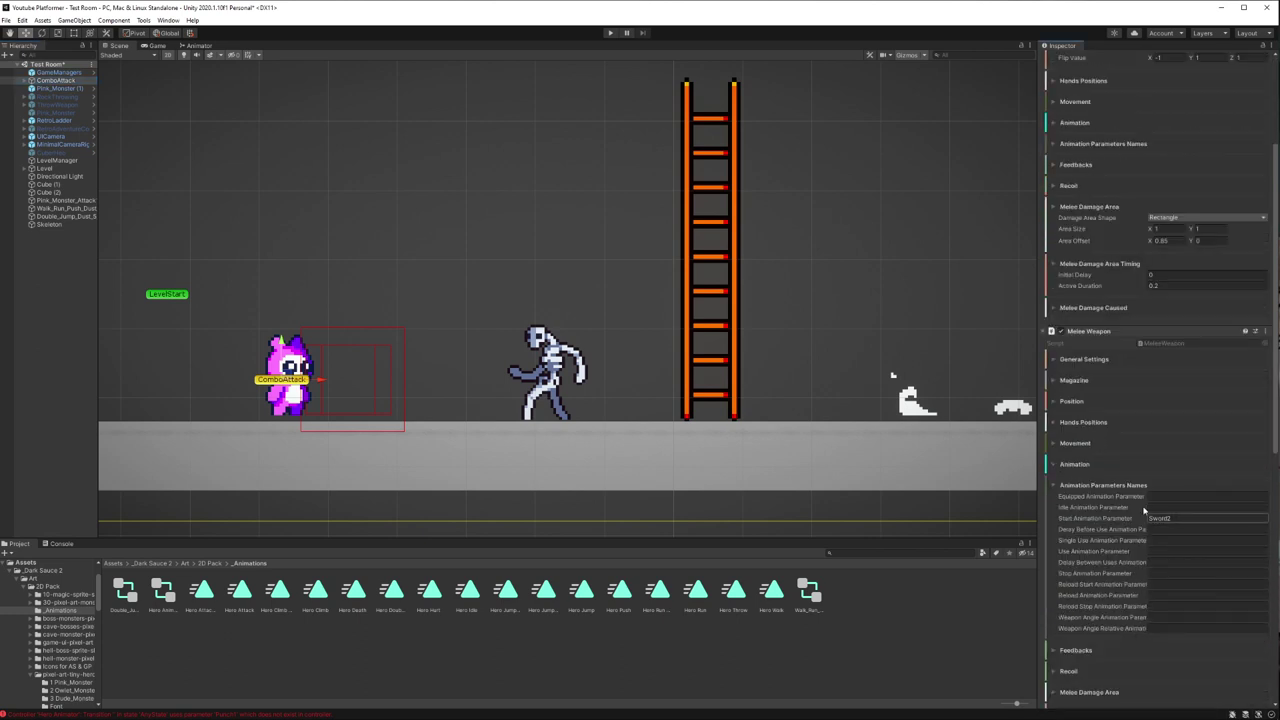
pyautogui.scroll(-3, 1100, 440)
pyautogui.scroll(-3, 1120, 465)
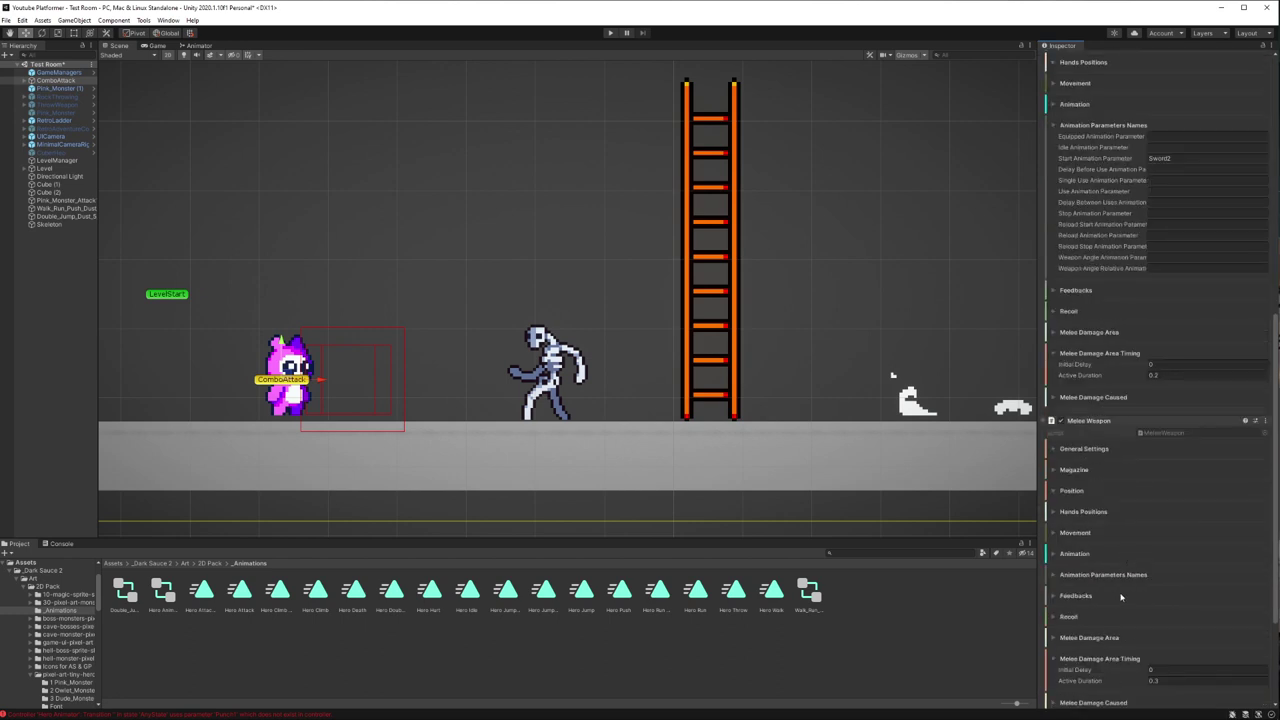
pyautogui.scroll(-3, 1104, 660)
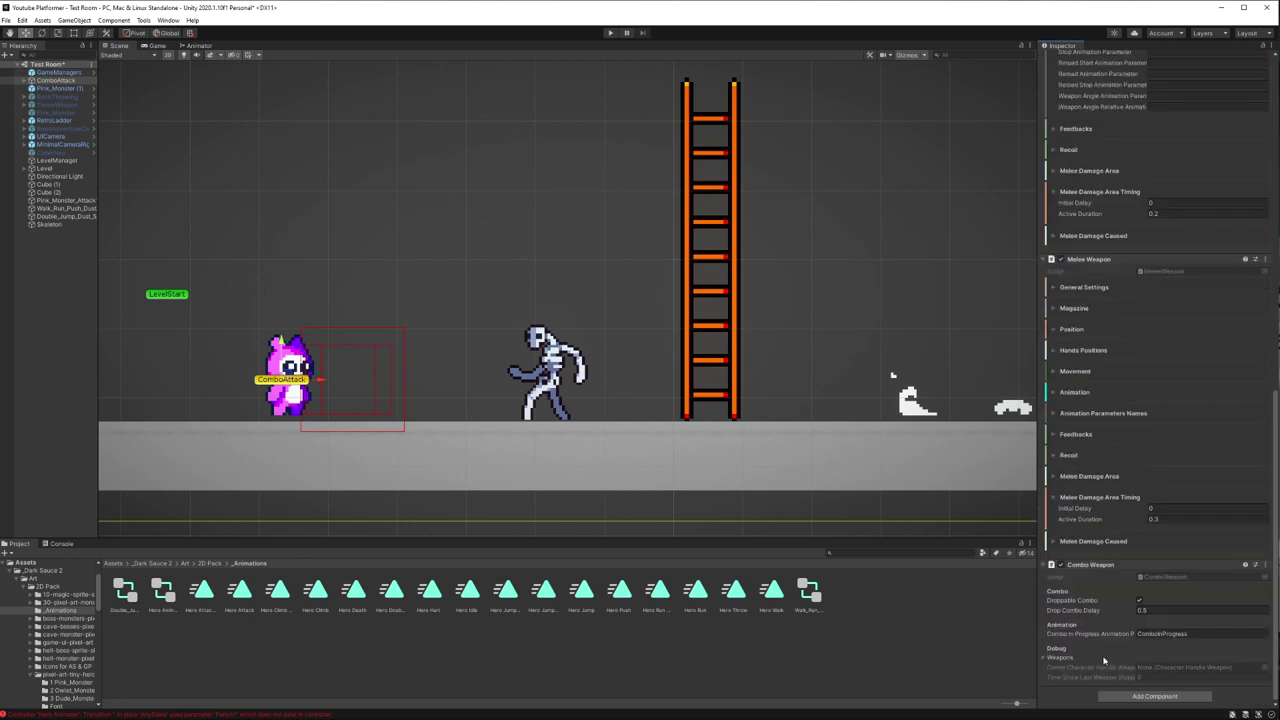
# Step: Check the third weapon's parameter names, then open the _Dark Sauce 2 folder in Project
pyautogui.click(1103, 413)
pyautogui.scroll(-3, 1126, 455)
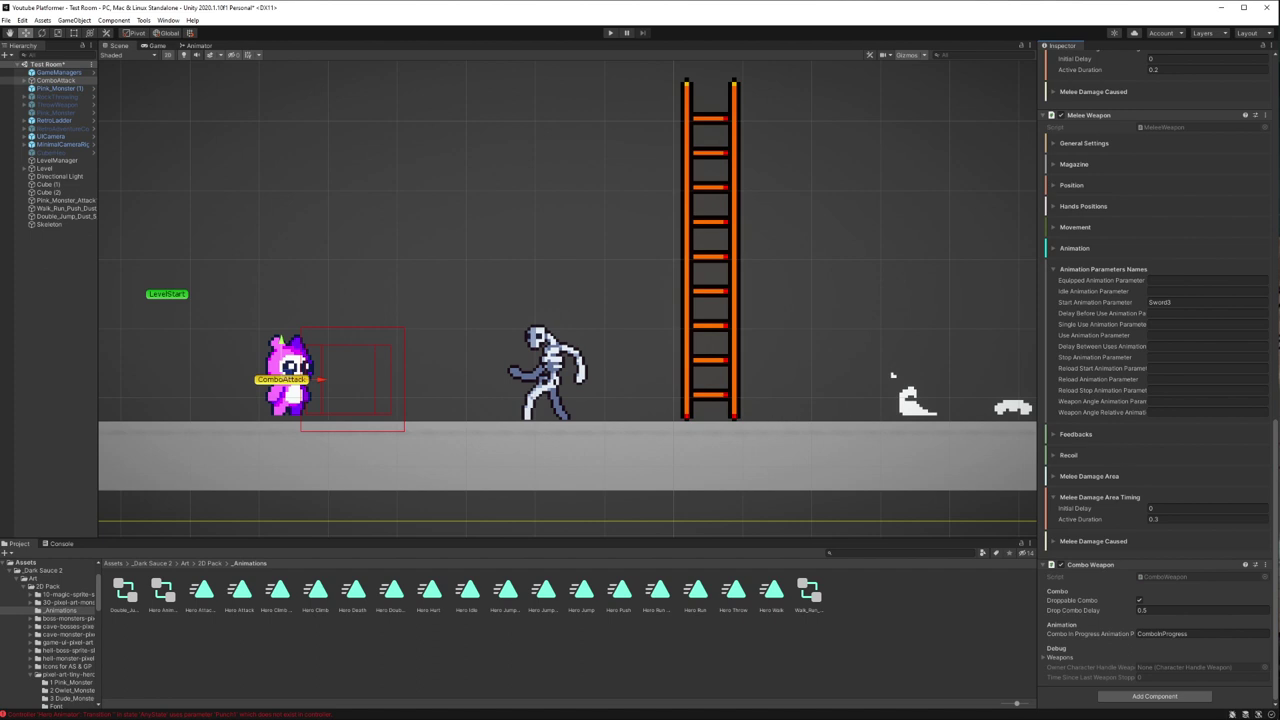
pyautogui.click(113, 564)
pyautogui.doubleClick(125, 592)
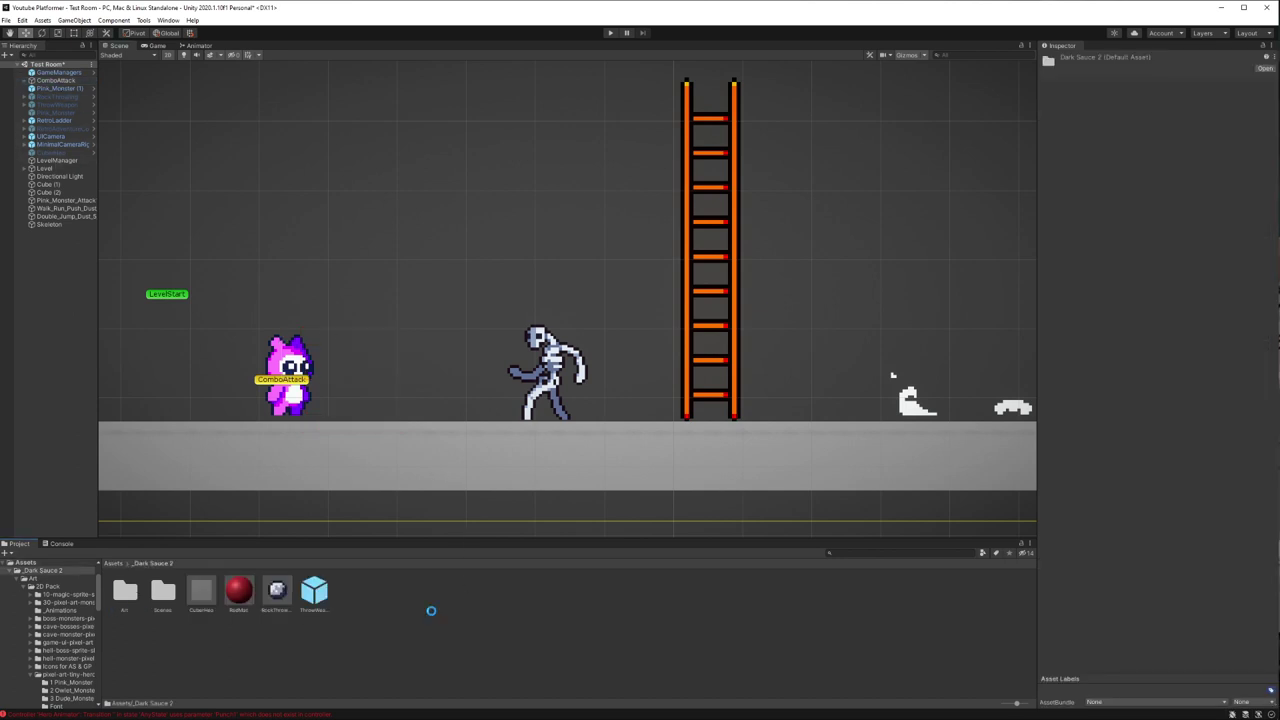
# Step: Save ComboAttack as a prefab in _Dark Sauce 2 and select Pink_Monster (1)
pyautogui.moveTo(58, 81); pyautogui.dragTo(432, 612)
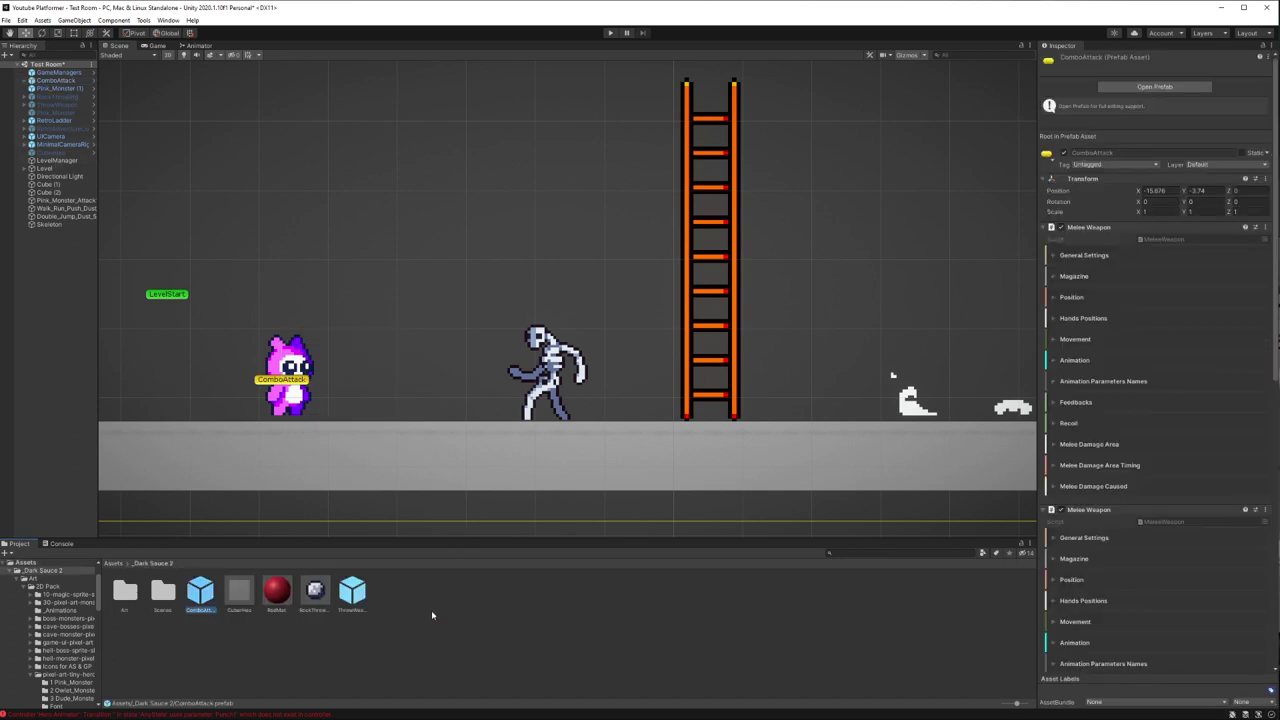
pyautogui.click(305, 348)
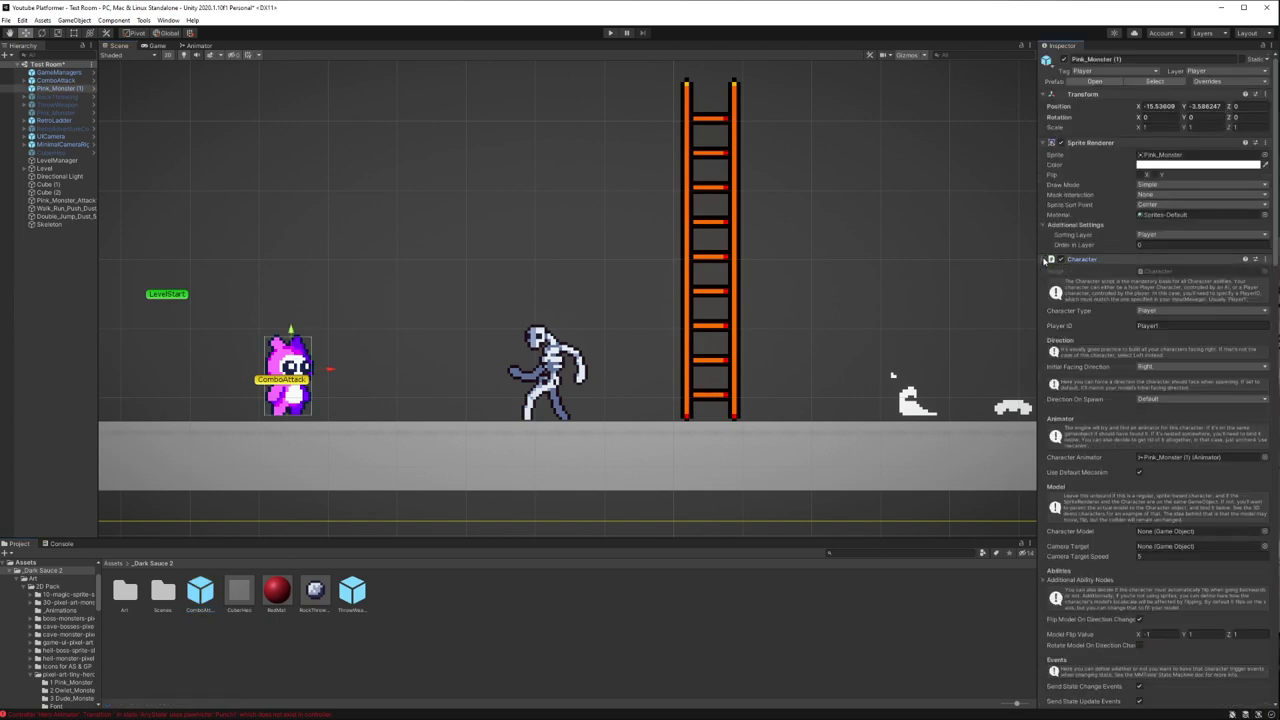
pyautogui.click(1046, 262)
pyautogui.scroll(-3, 1116, 502)
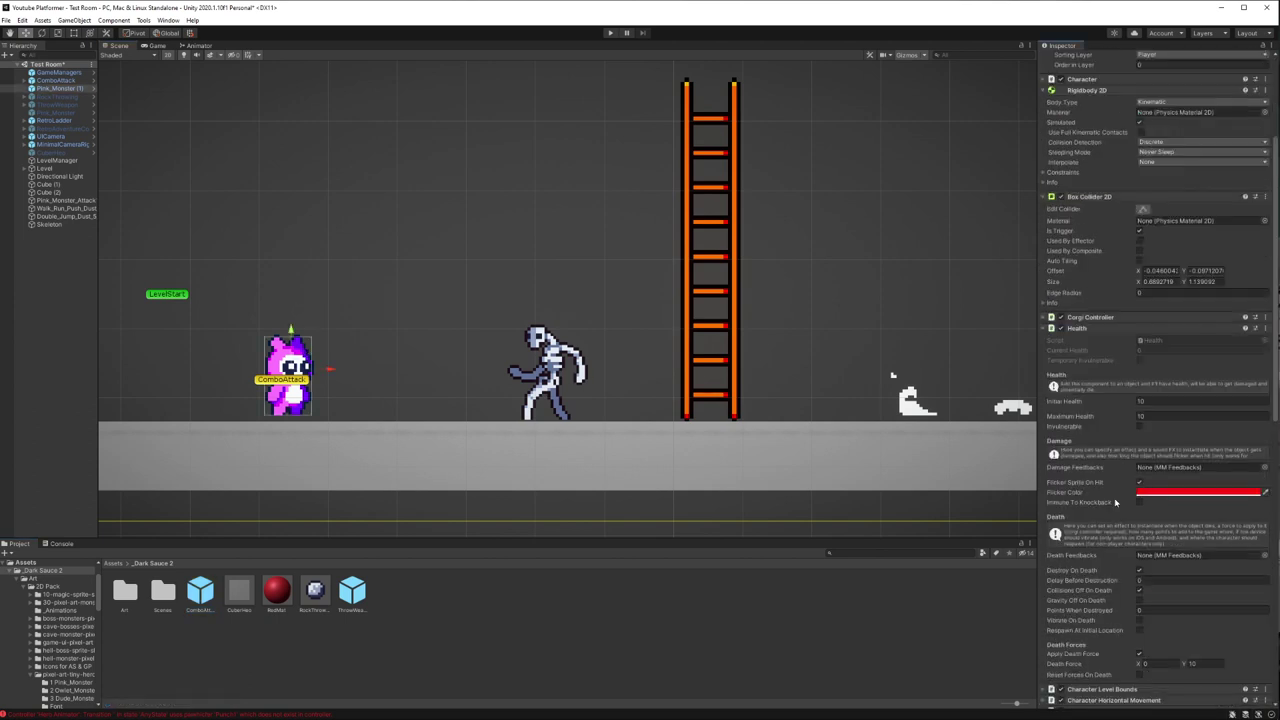
# Step: On Character Handle Weapon, enable Can Pickup Weapons and set ComboAttack as Initial Weapon
pyautogui.click(1044, 328)
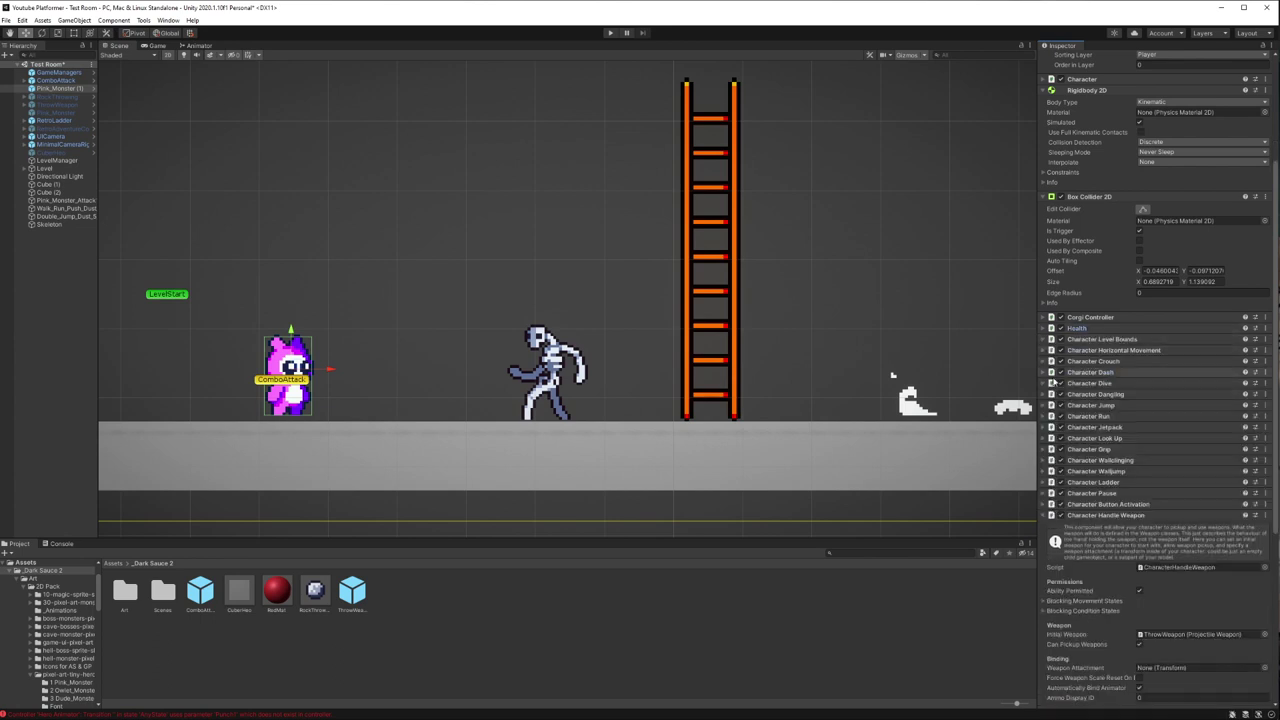
pyautogui.scroll(-3, 1125, 545)
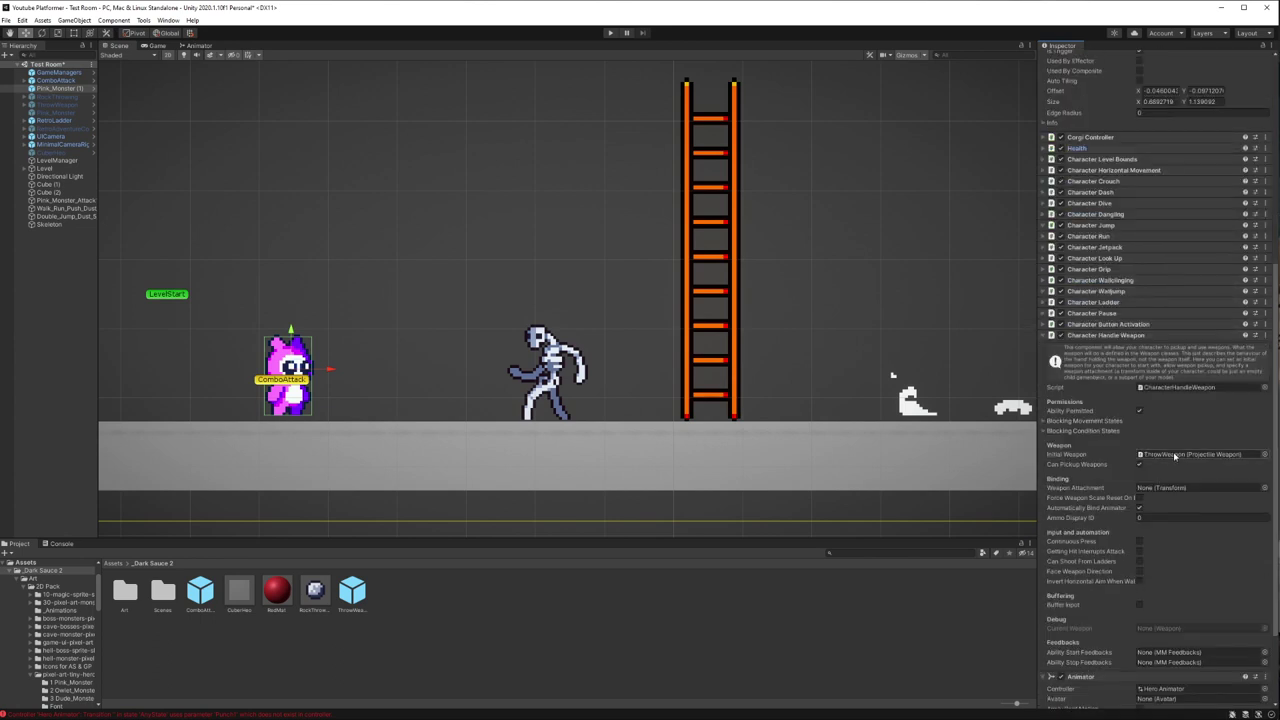
pyautogui.click(1139, 464)
pyautogui.moveTo(209, 595); pyautogui.dragTo(1203, 459)
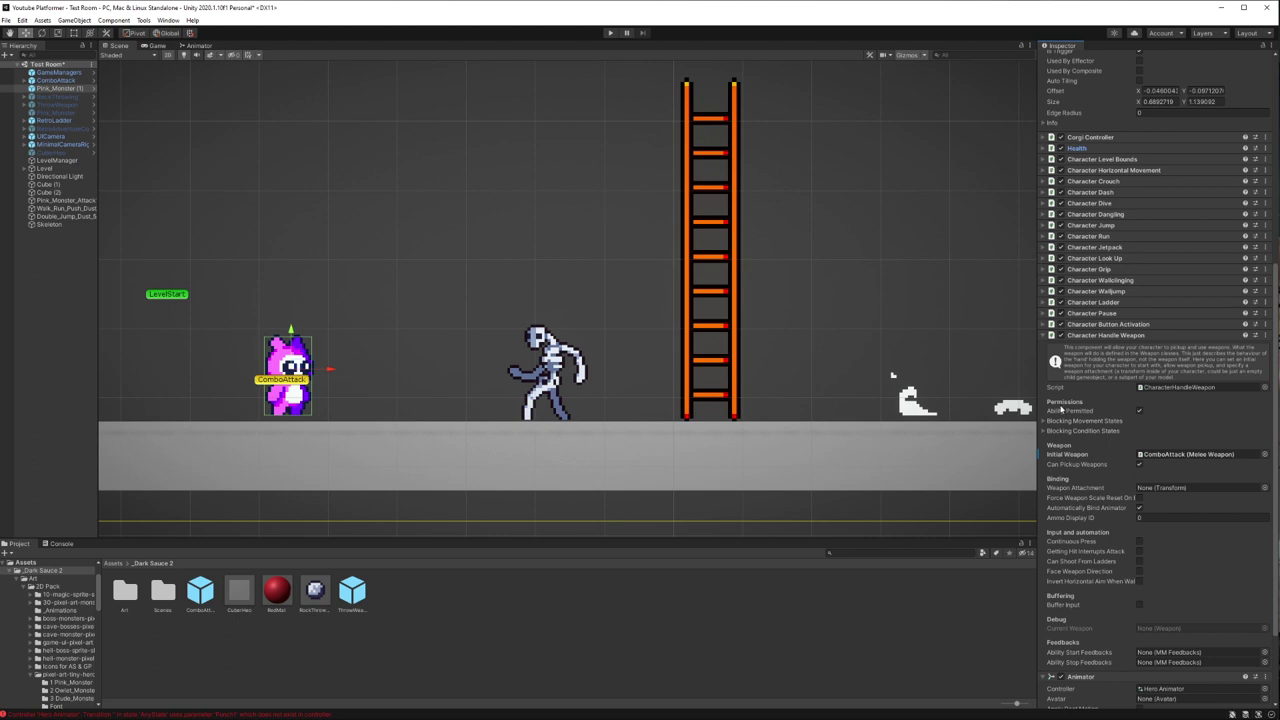
# Step: Play the test room, read the MeleeWeapon.Initialization NullReferenceException in the Console, then restart play
pyautogui.click(613, 32)
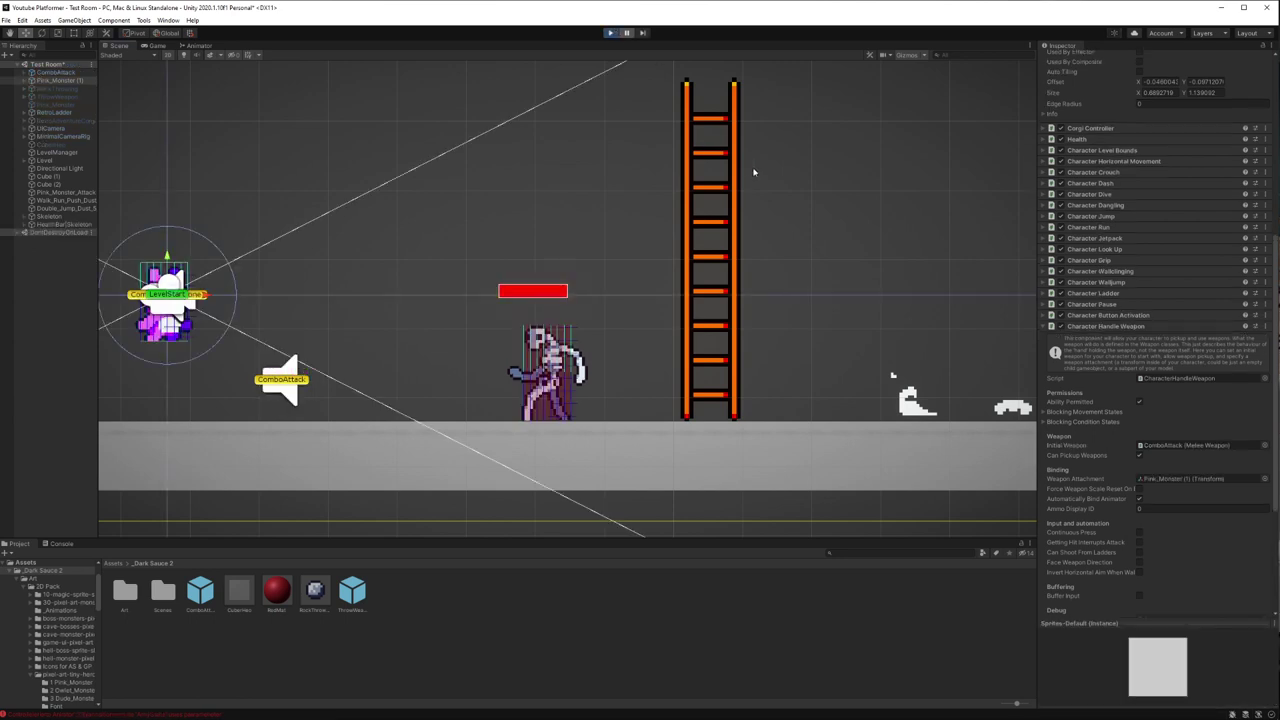
pyautogui.click(62, 543)
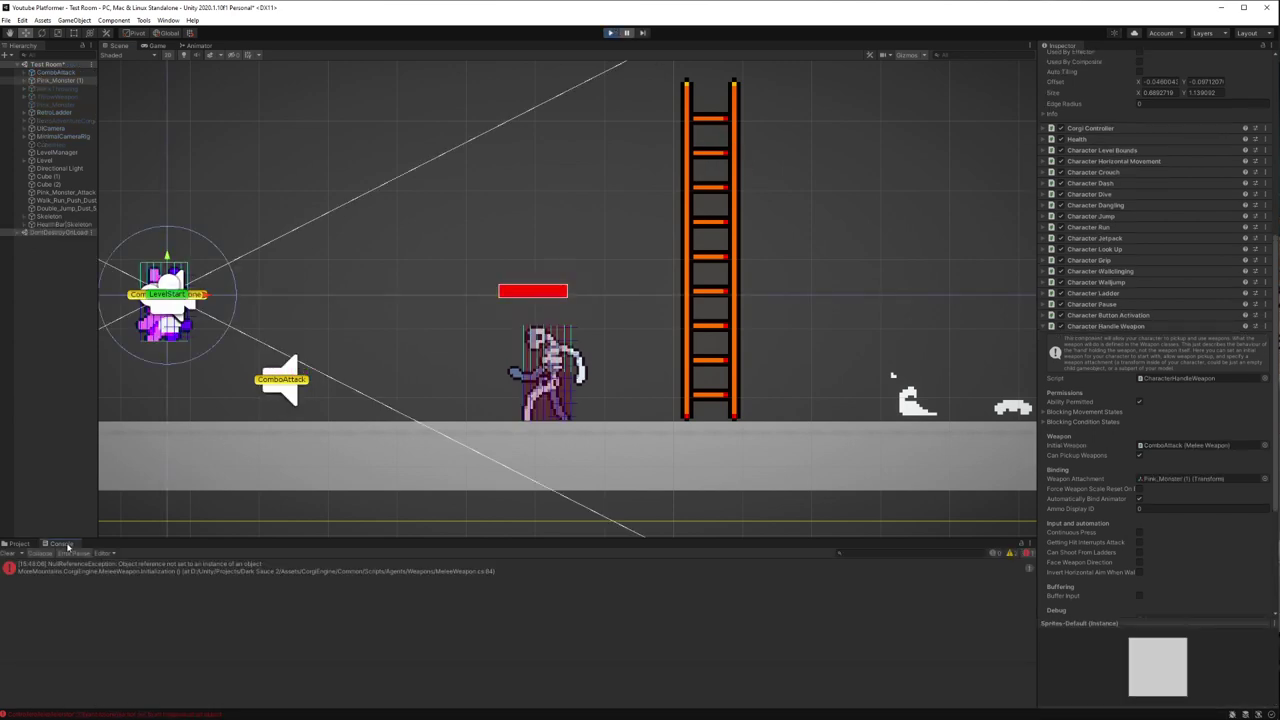
pyautogui.click(242, 568)
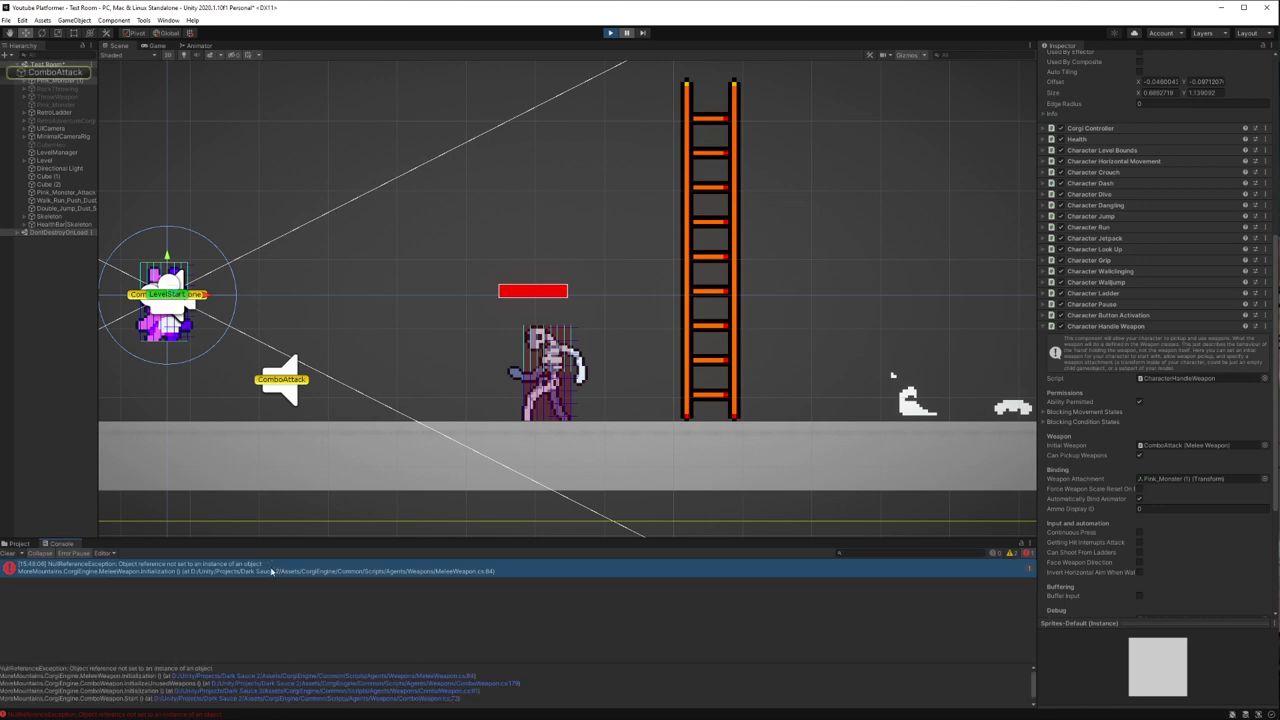
pyautogui.click(609, 34)
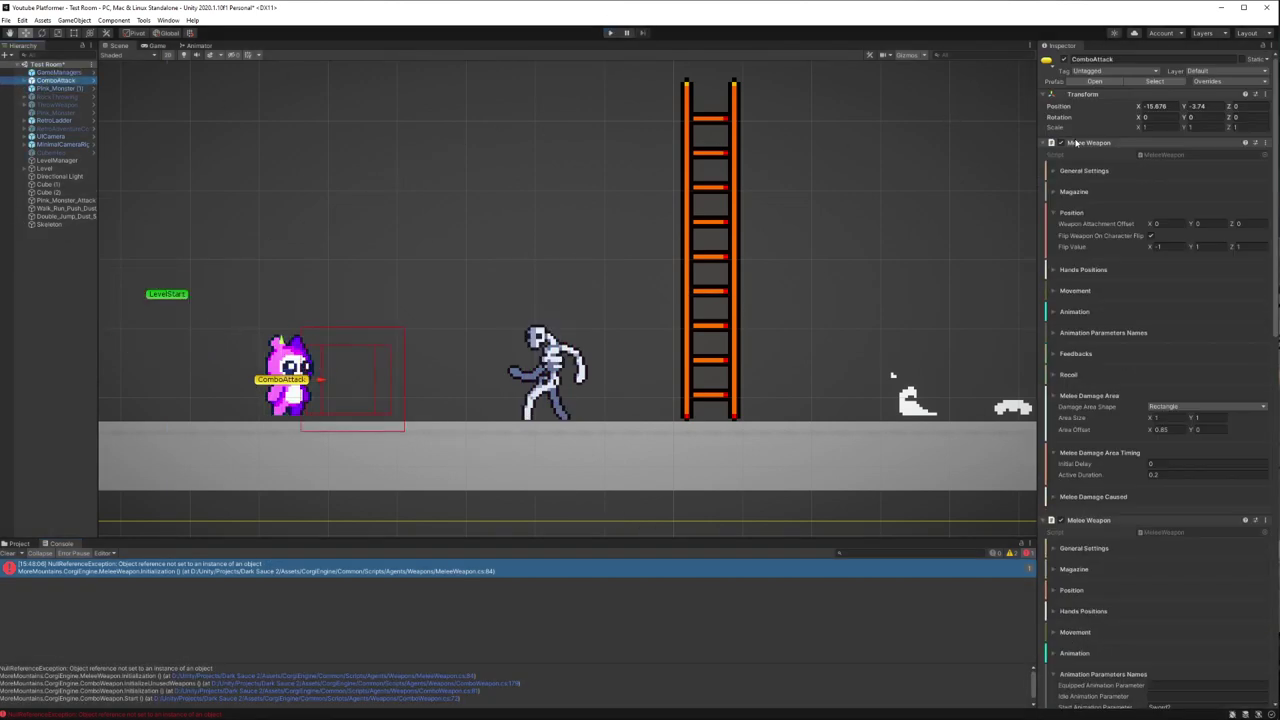
pyautogui.click(609, 33)
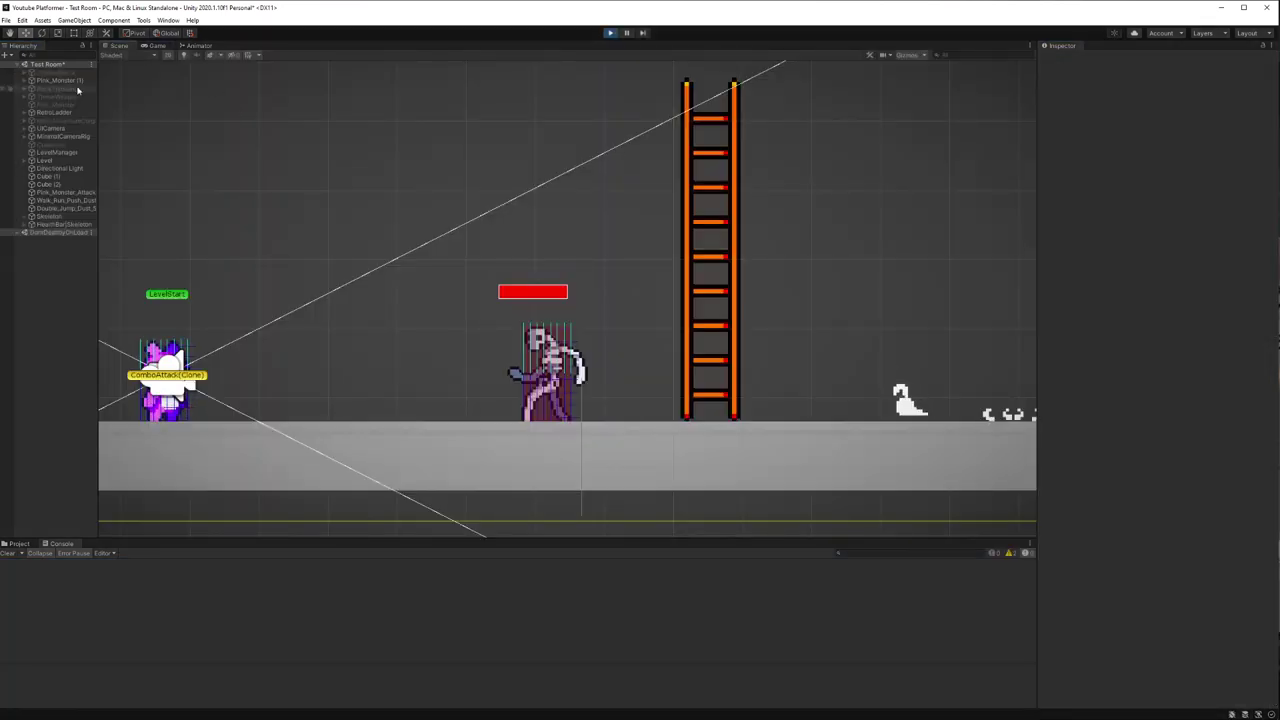
# Step: Expand Pink_Monster (1) and ComboAttack(Clone) in the Hierarchy and select the combo damage areas
pyautogui.click(60, 80)
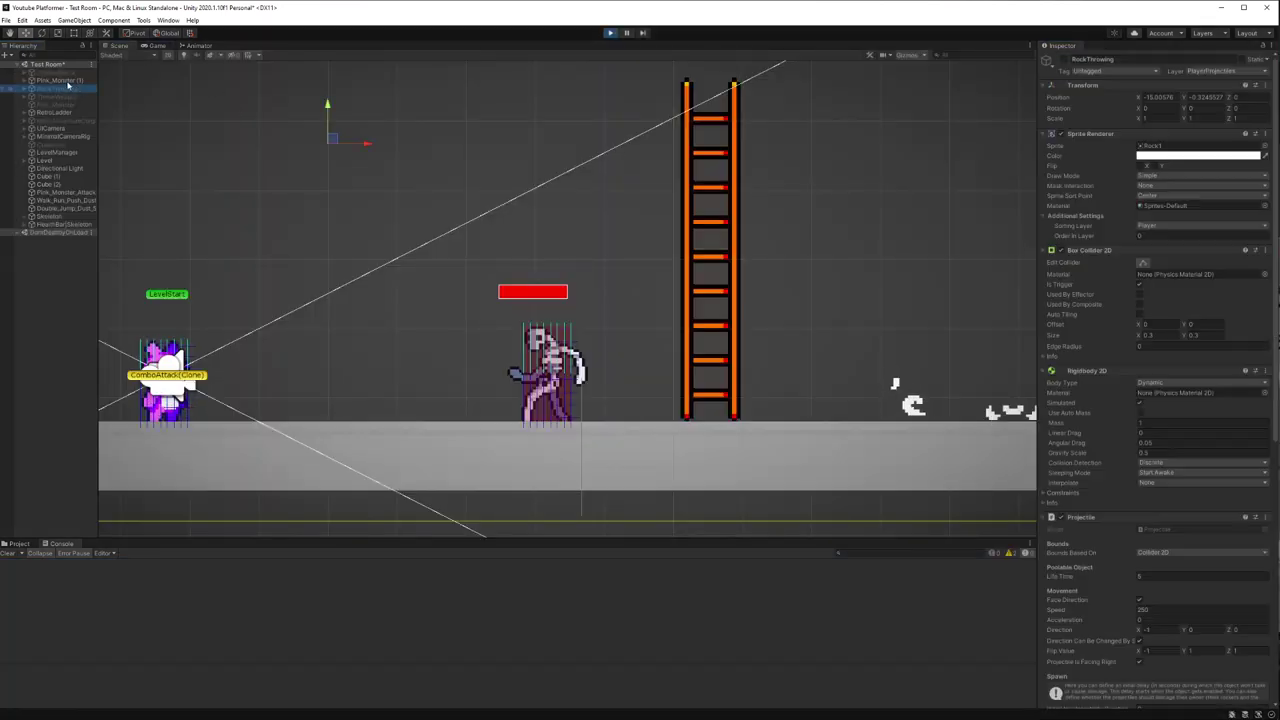
pyautogui.click(27, 80)
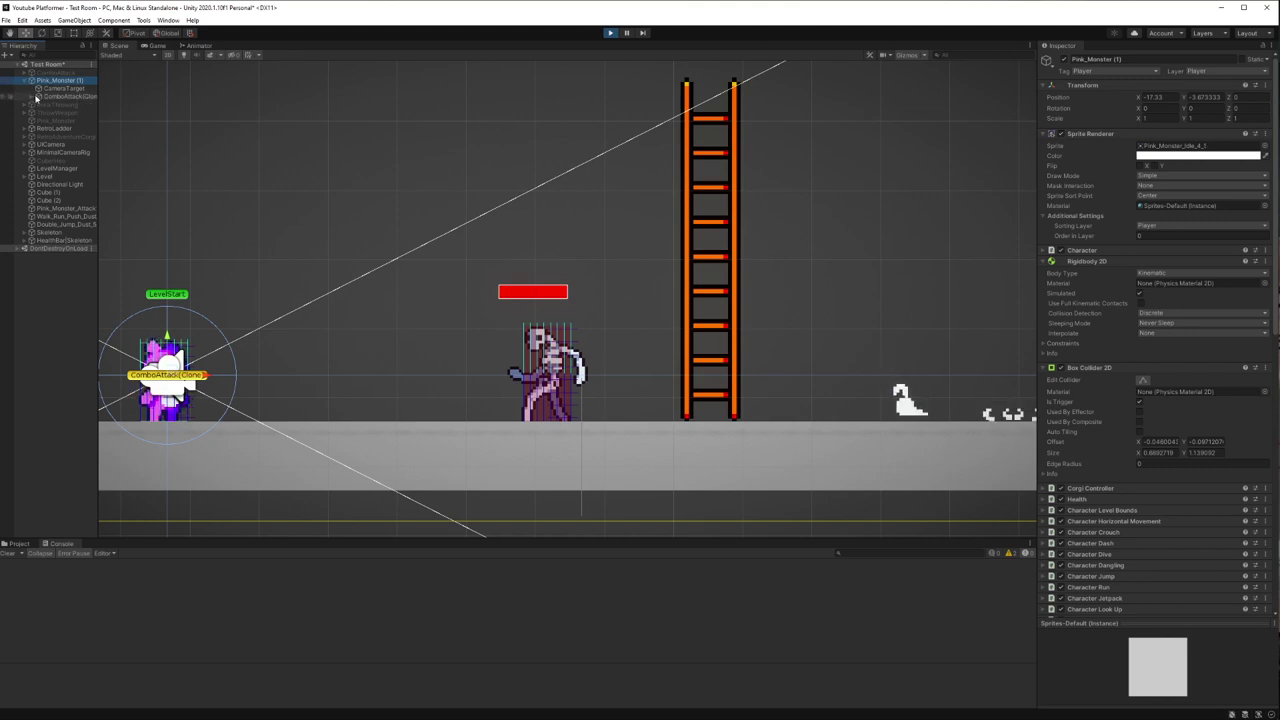
pyautogui.click(38, 96)
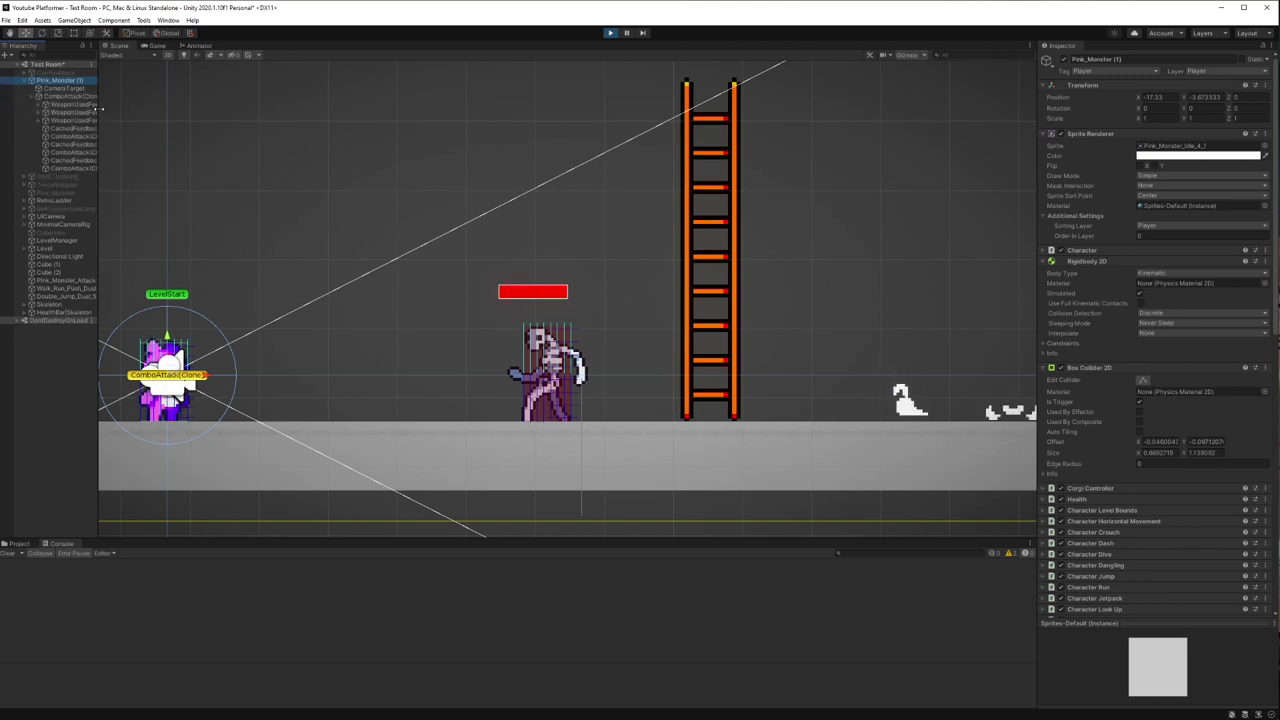
pyautogui.moveTo(98, 113); pyautogui.dragTo(164, 115)
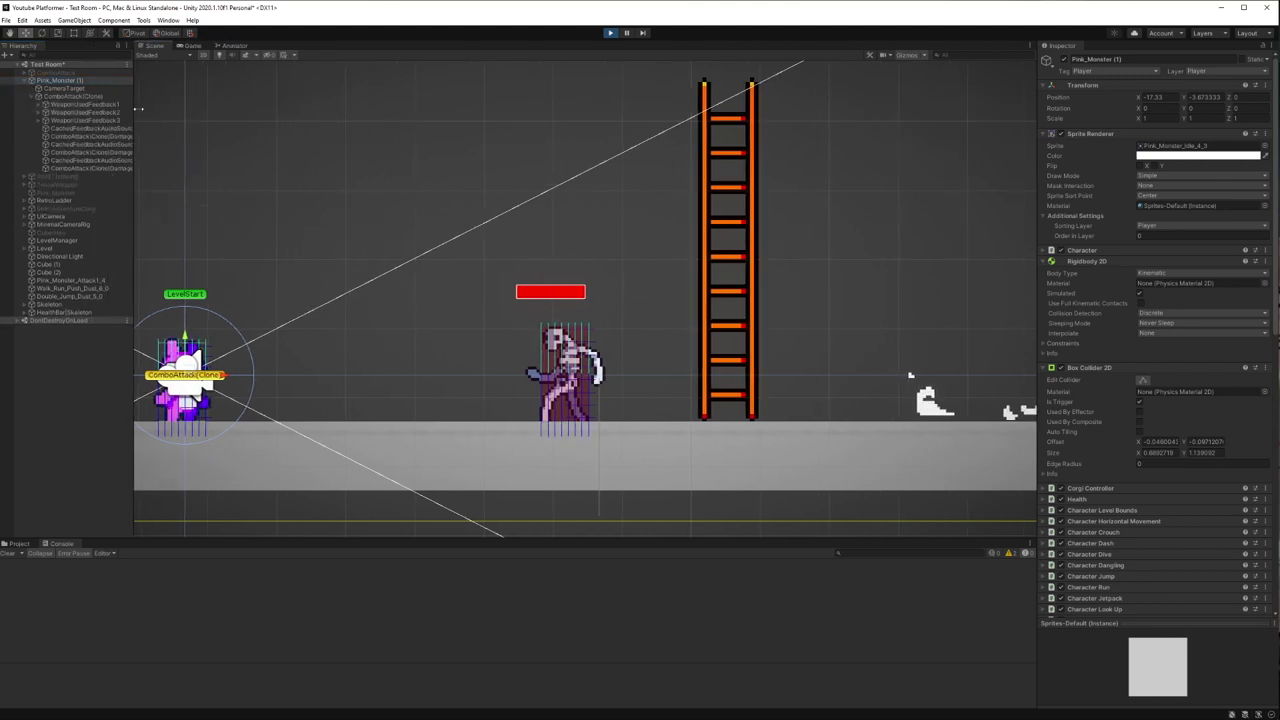
pyautogui.click(80, 168)
pyautogui.moveTo(352, 210); pyautogui.dragTo(438, 215, button='middle')
pyautogui.scroll(-1, 438, 215)
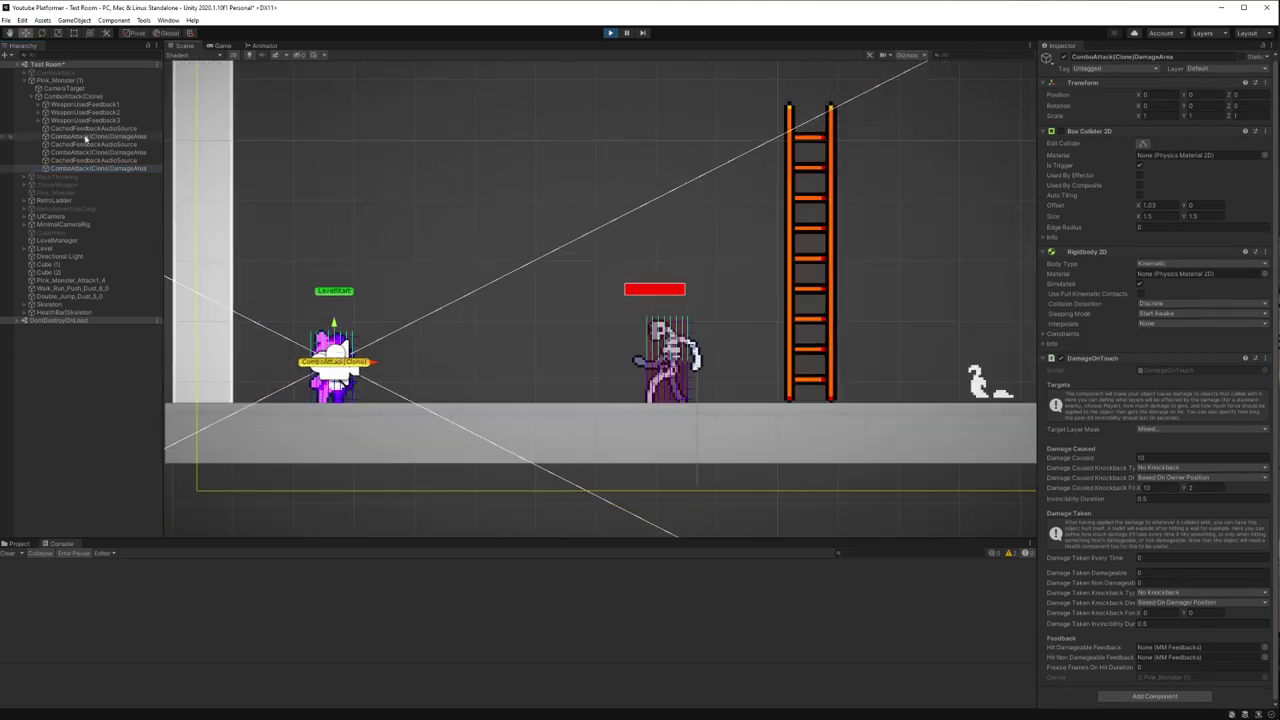
pyautogui.click(86, 136)
# Step: Toggle each damage area's Box Collider 2D to compare their sizes, including the 1.5 area
pyautogui.click(1058, 133)
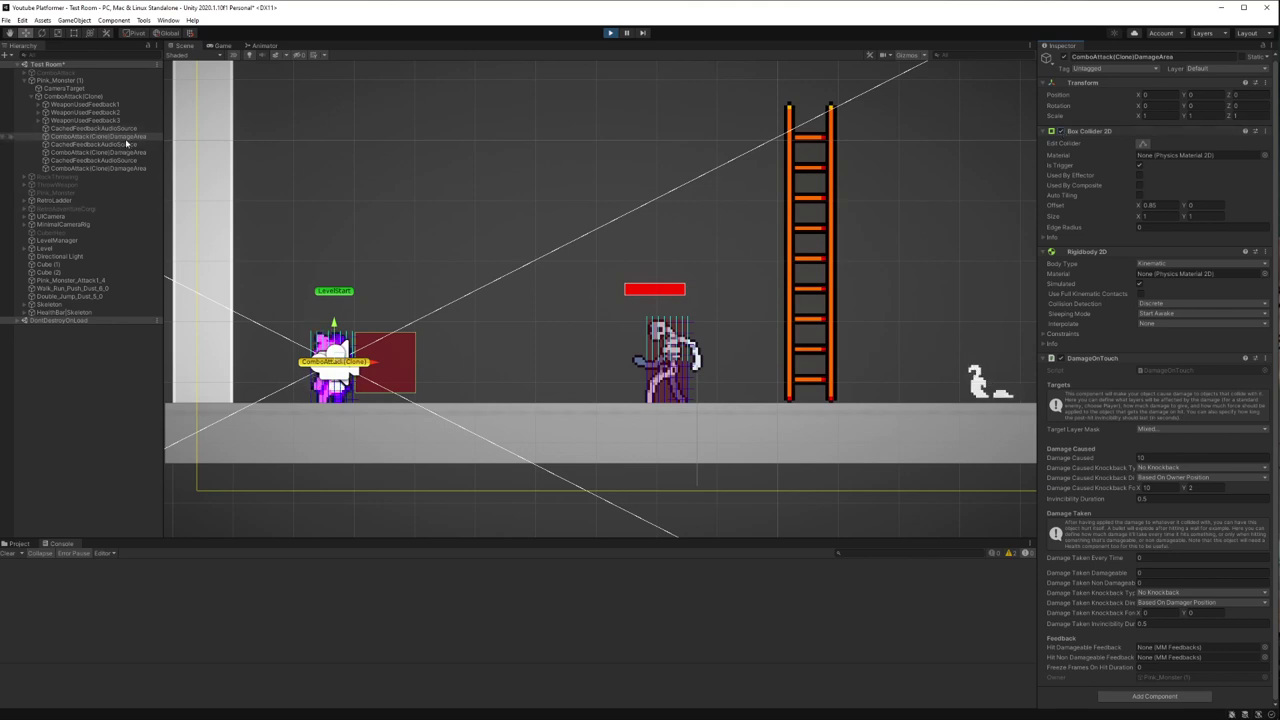
pyautogui.click(120, 152)
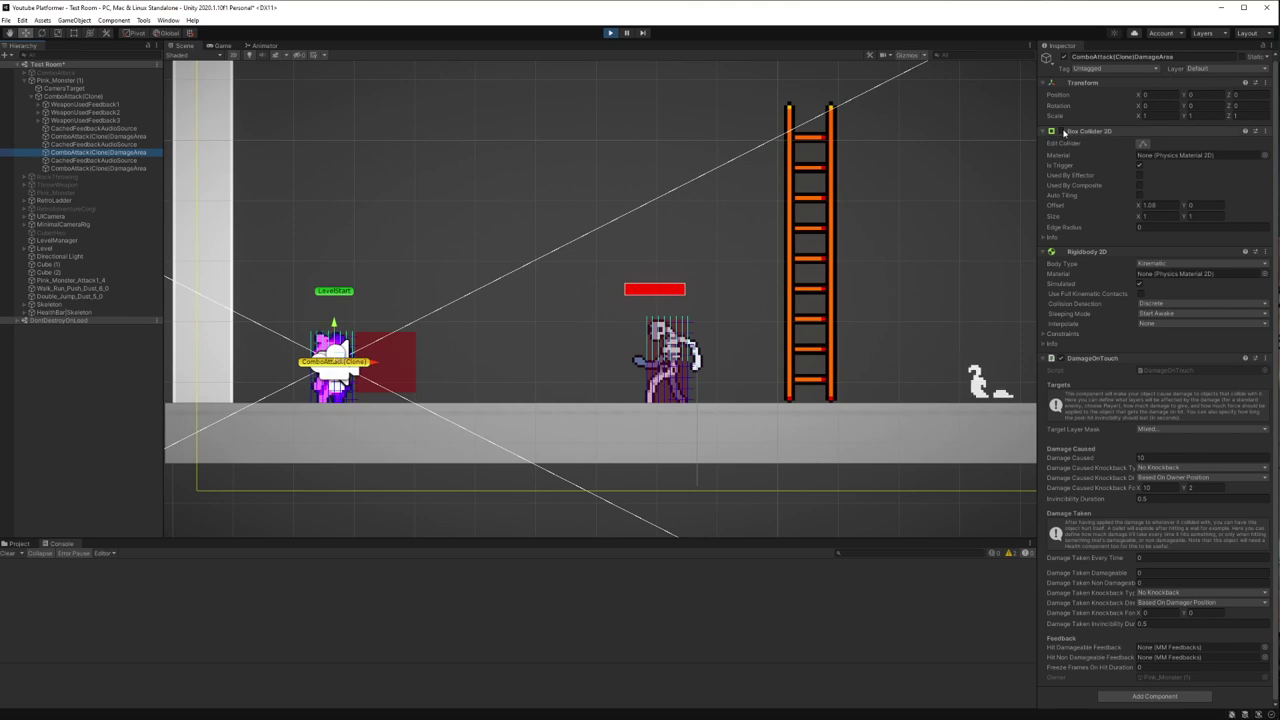
pyautogui.click(1064, 133)
pyautogui.click(75, 168)
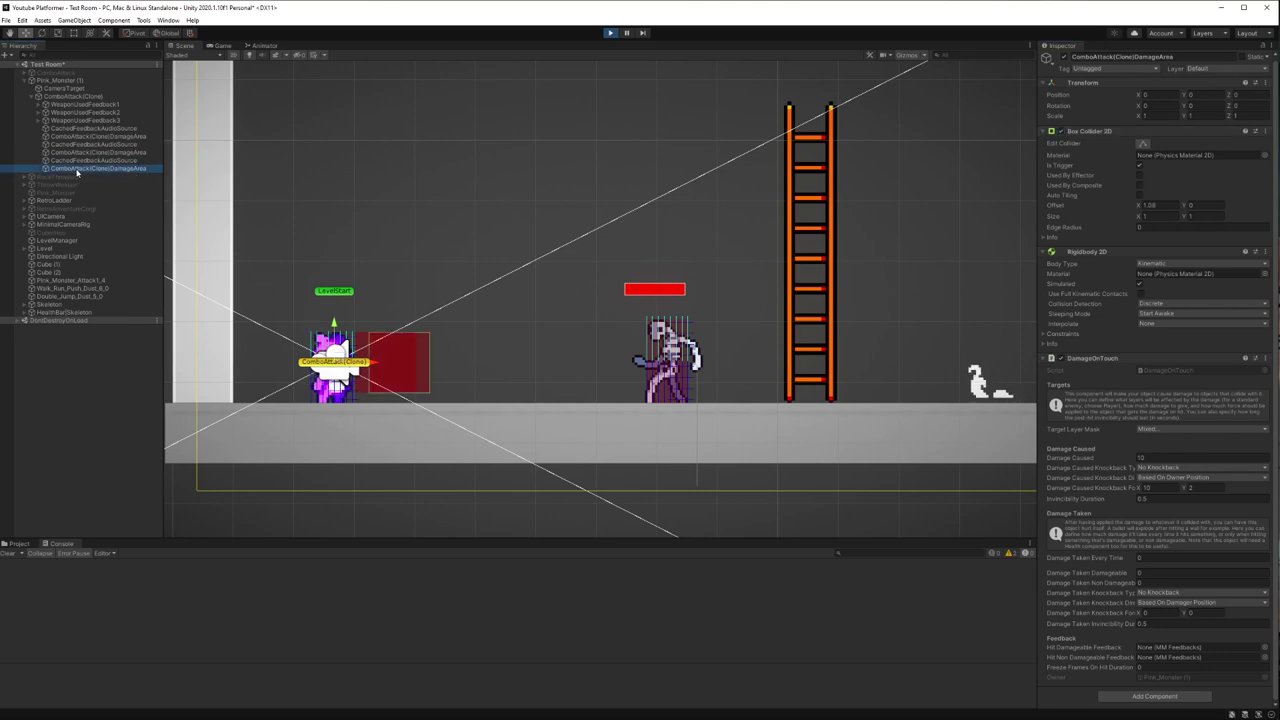
pyautogui.click(1063, 133)
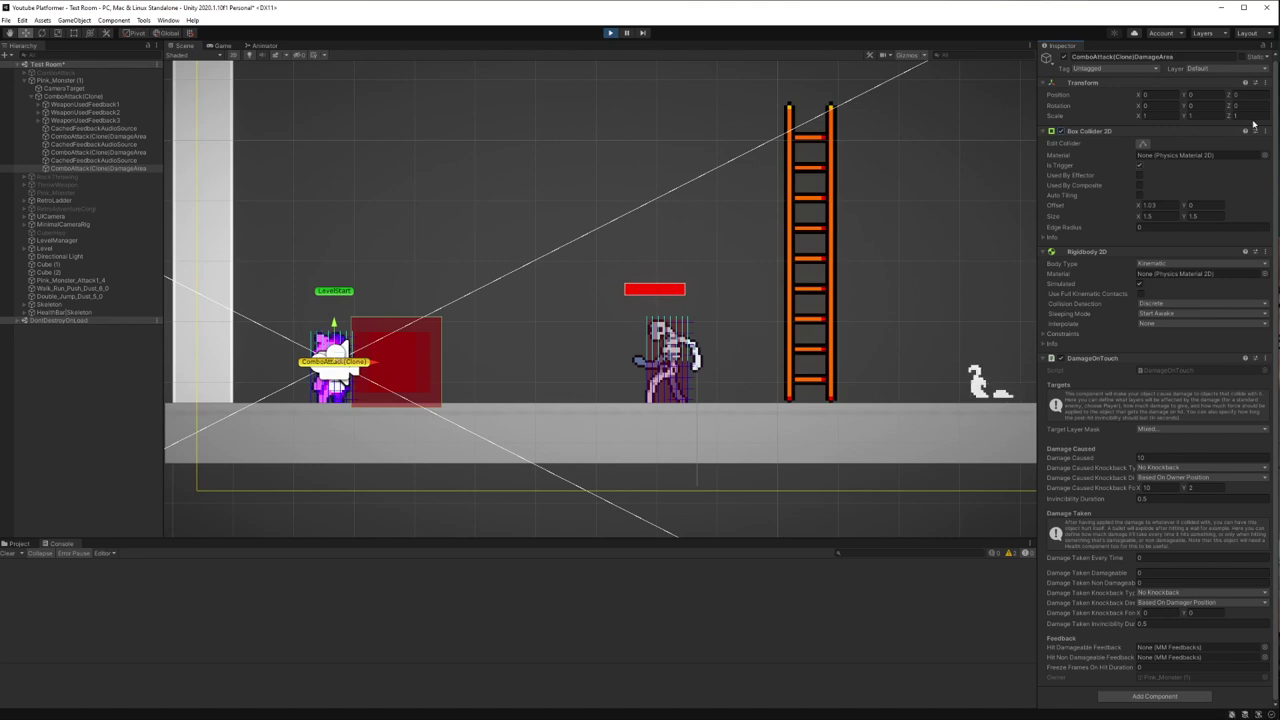
pyautogui.click(1067, 133)
pyautogui.click(1062, 134)
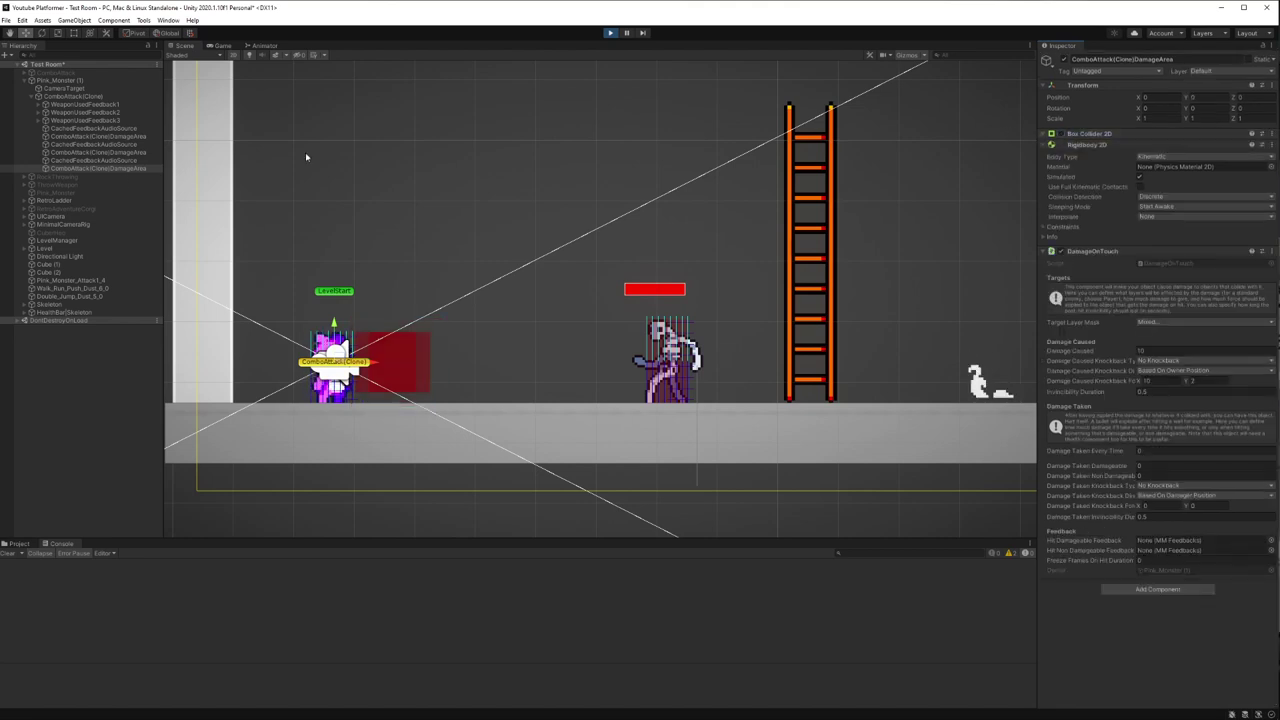
pyautogui.click(110, 137)
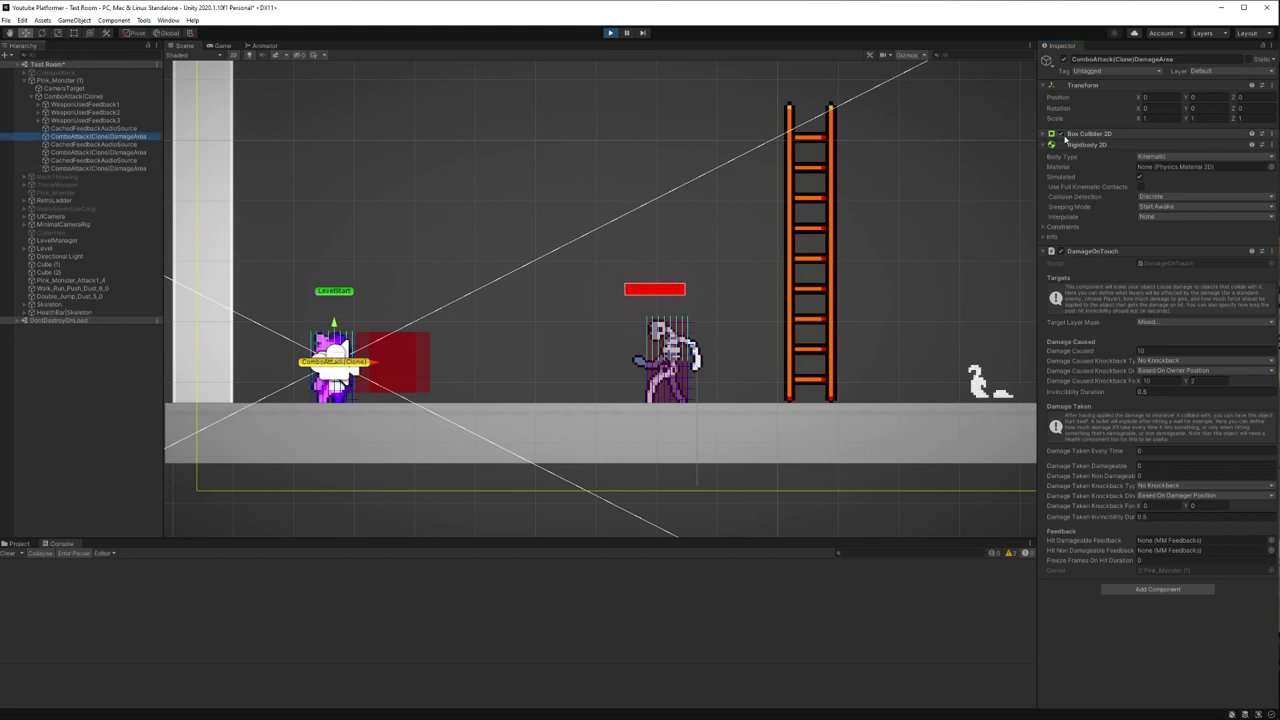
pyautogui.click(134, 153)
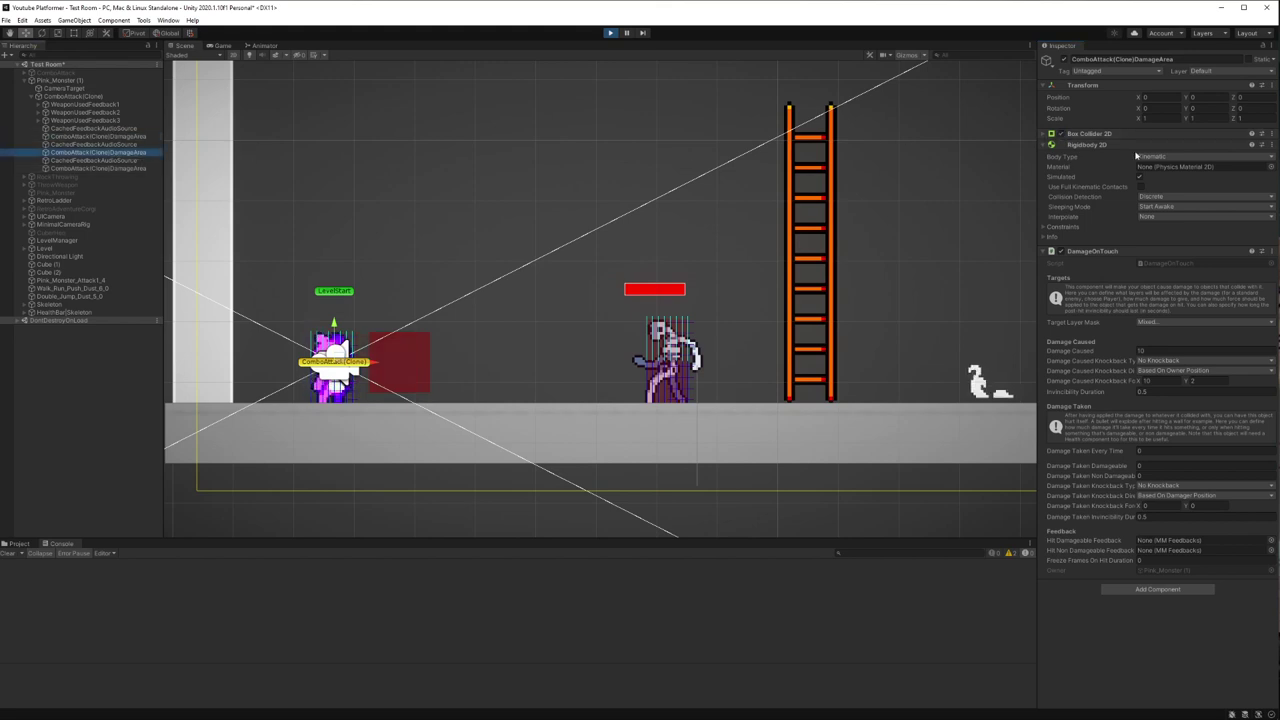
pyautogui.click(222, 46)
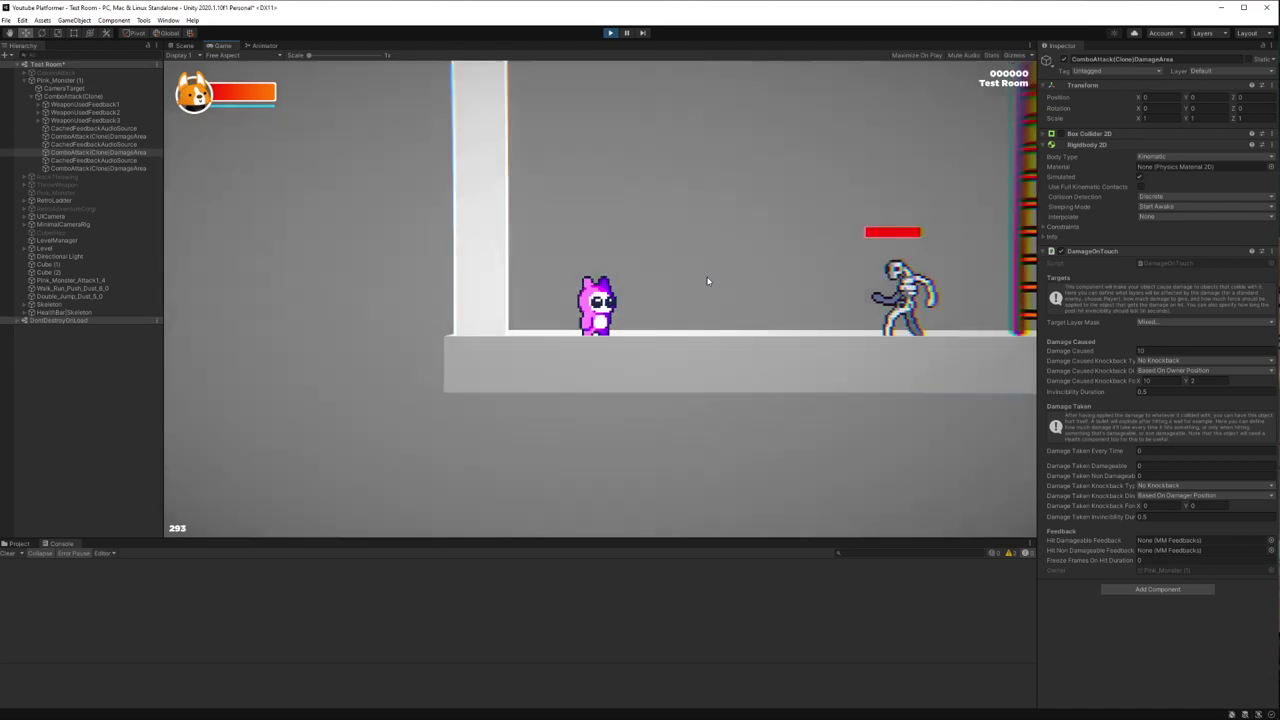
# Step: Walk right and land repeated E combo hits until the skeleton's health is nearly gone, then stop
pyautogui.press('e')
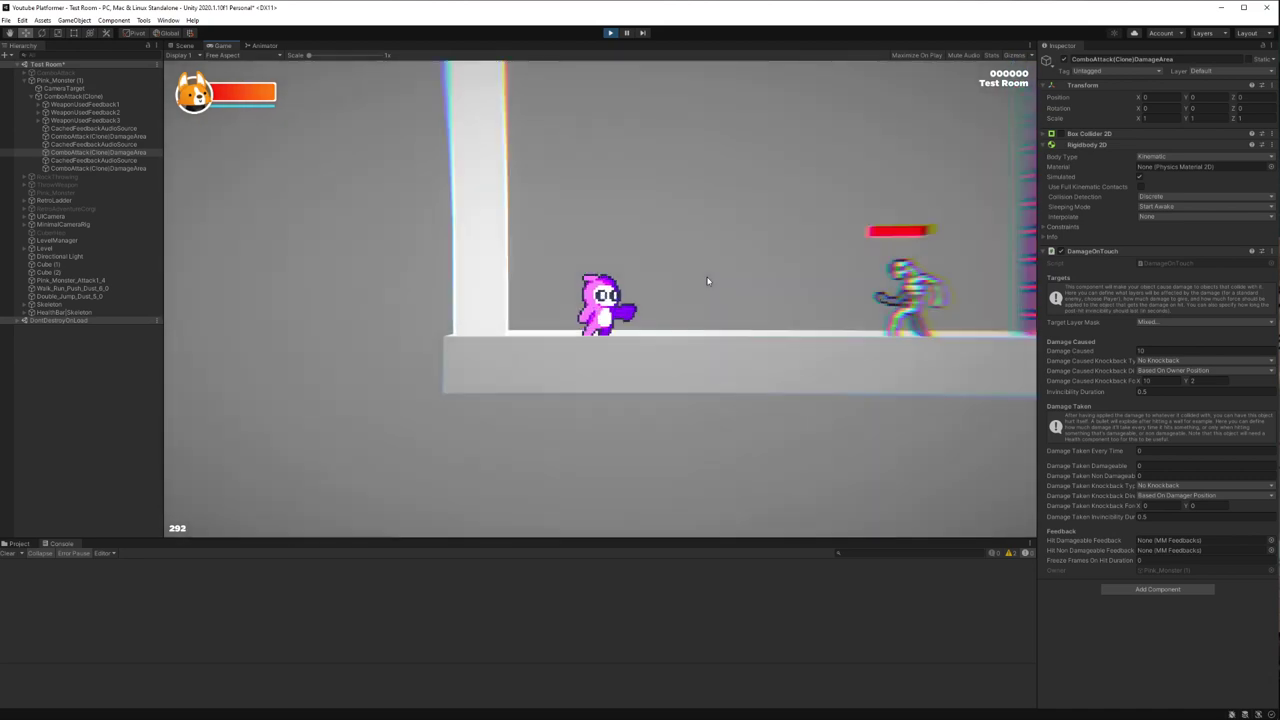
pyautogui.press('e')
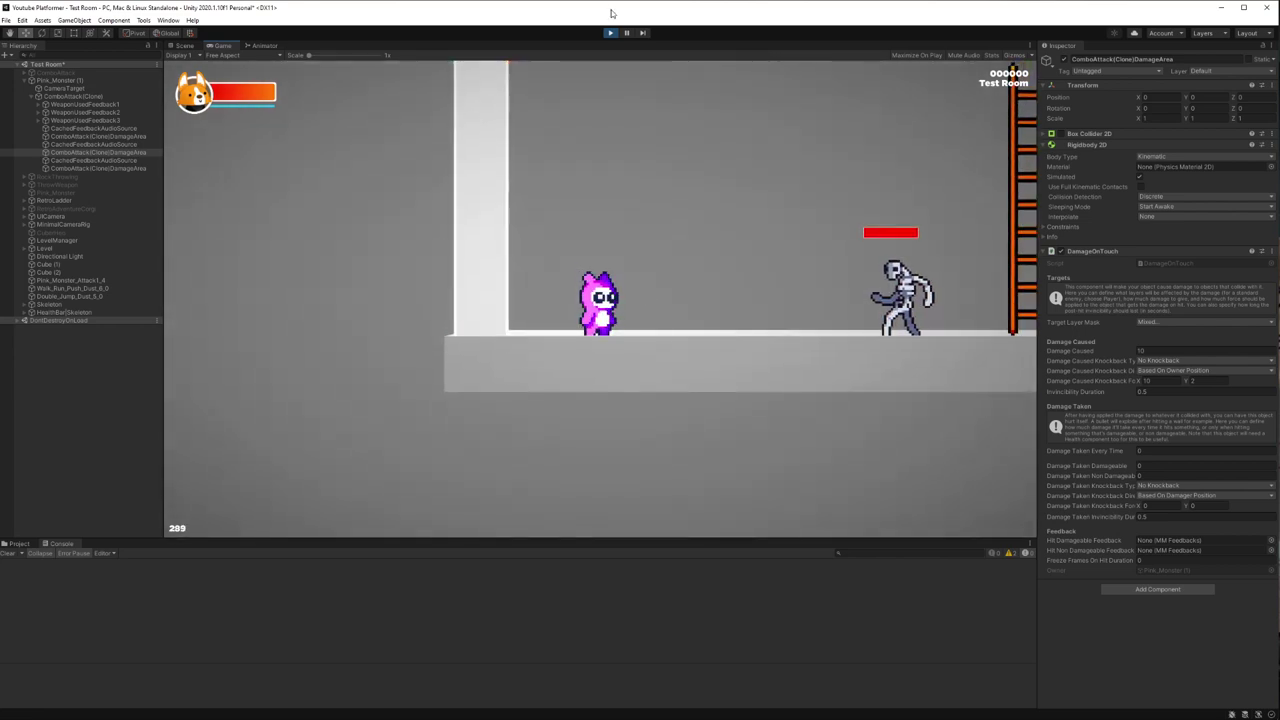
pyautogui.press('Right')
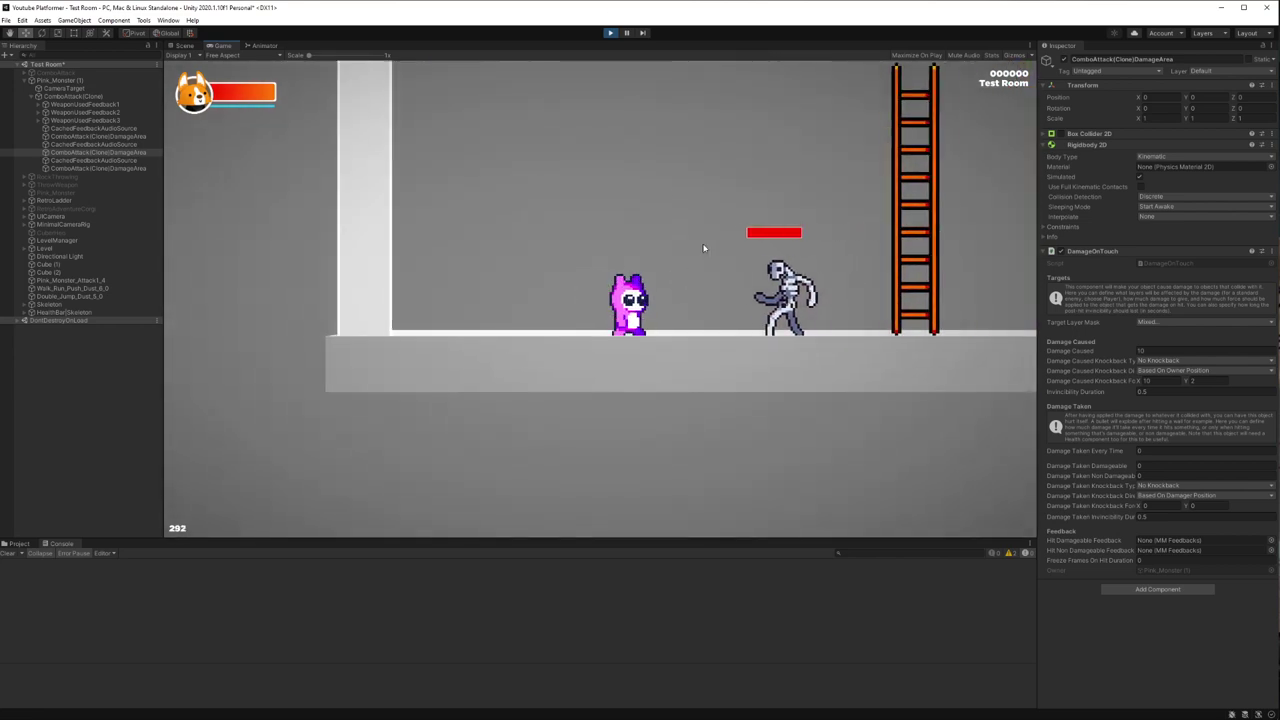
pyautogui.press('e')
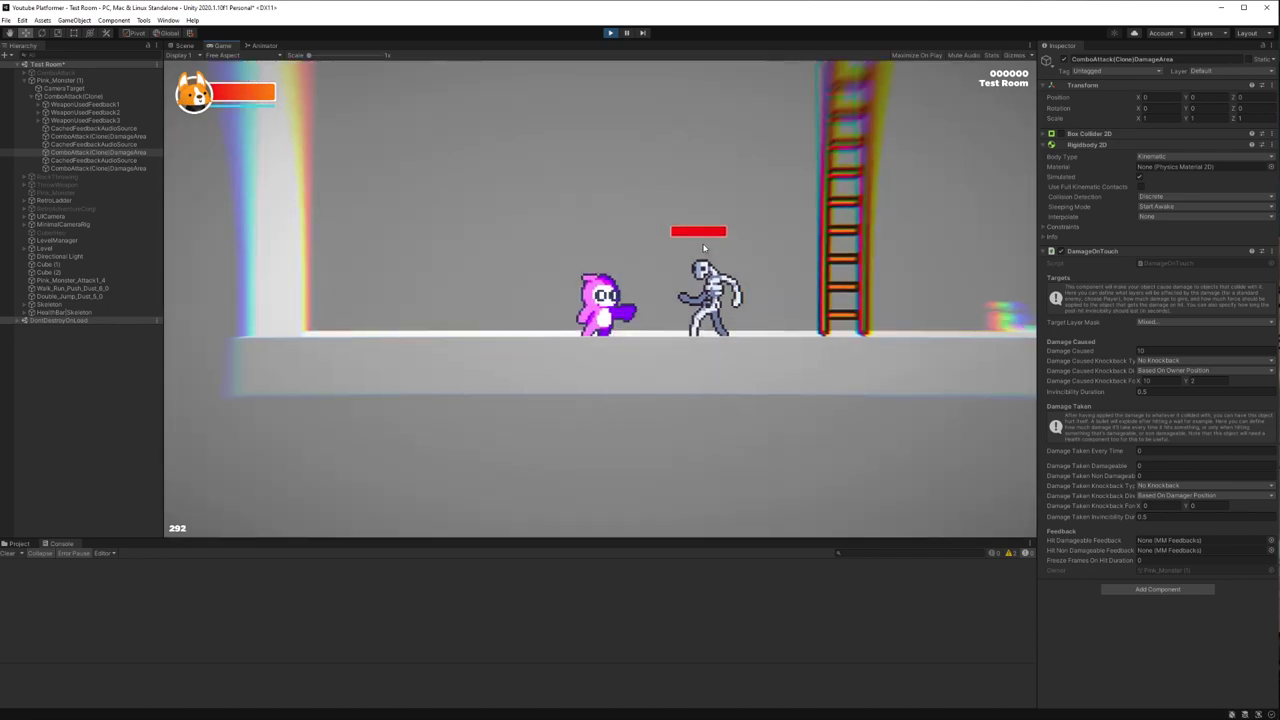
pyautogui.press('e')
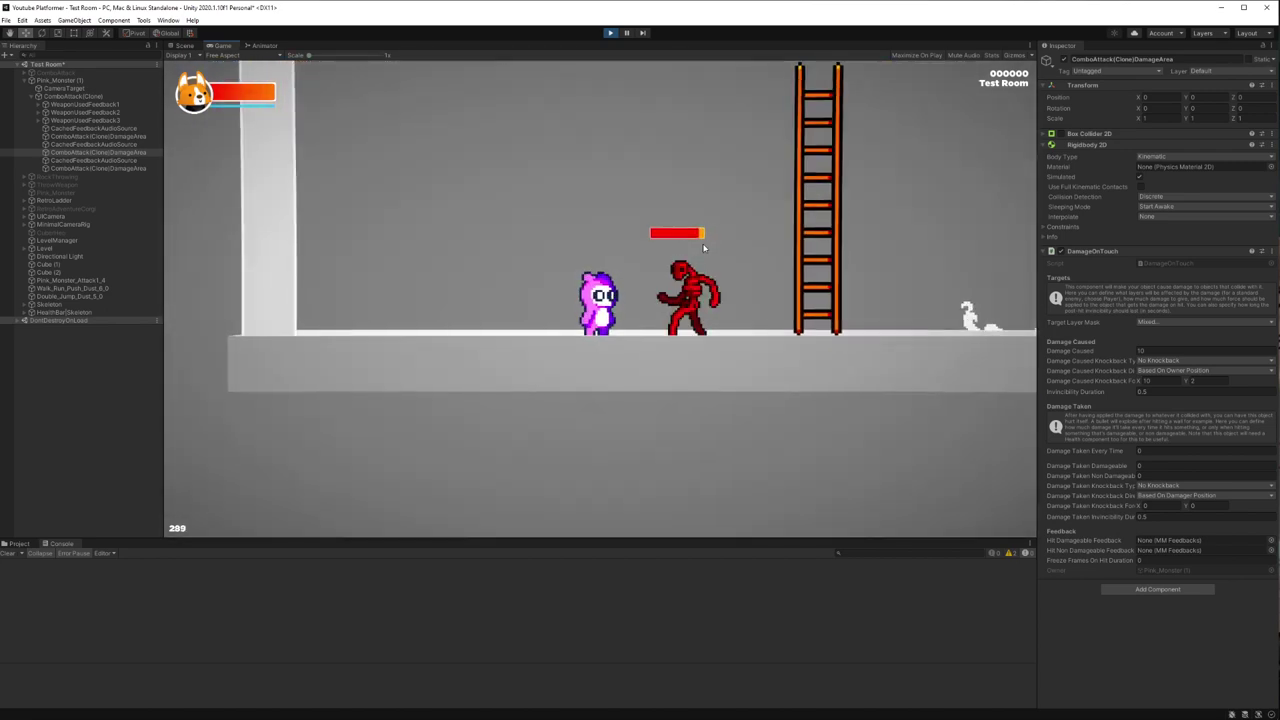
pyautogui.press('e')
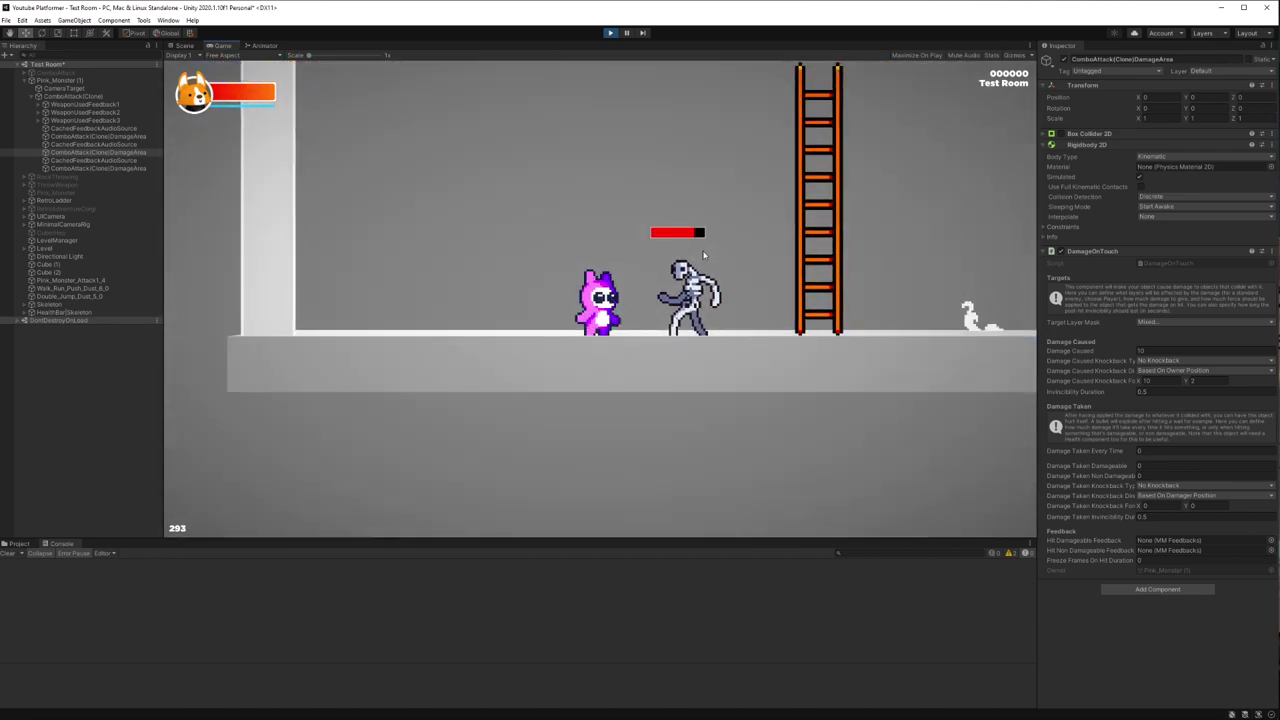
pyautogui.press('e')
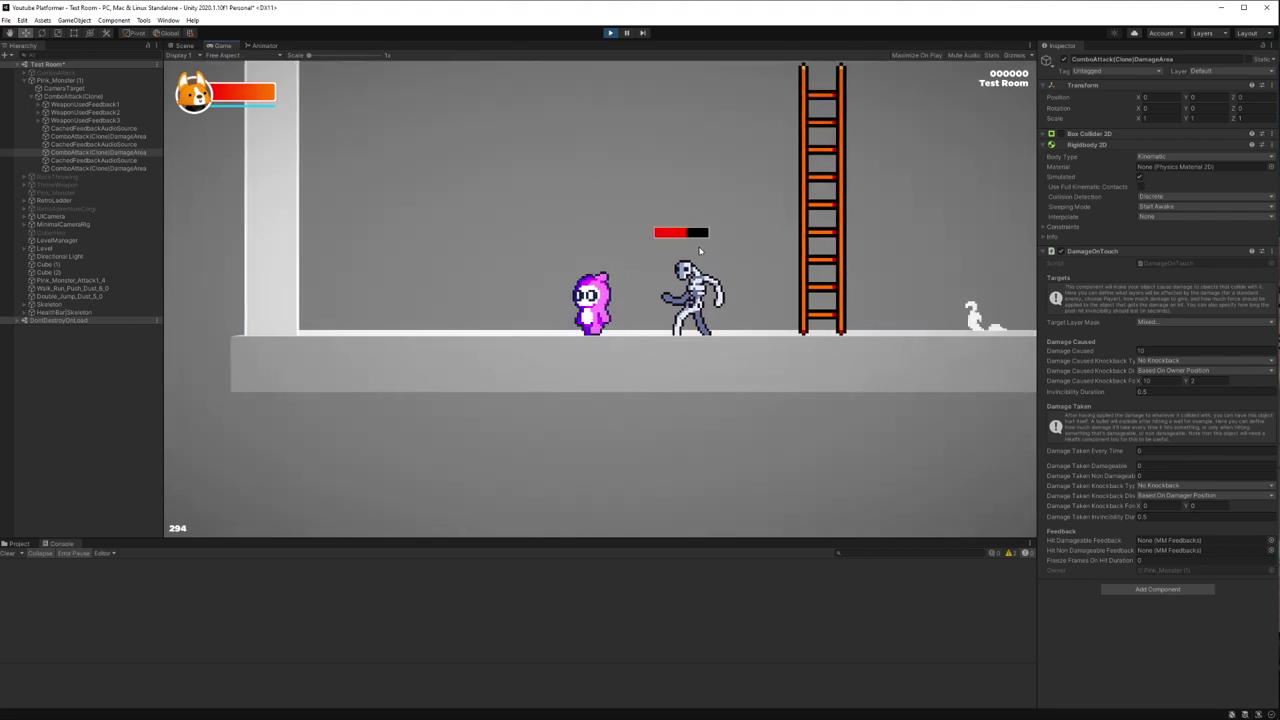
pyautogui.press('e')
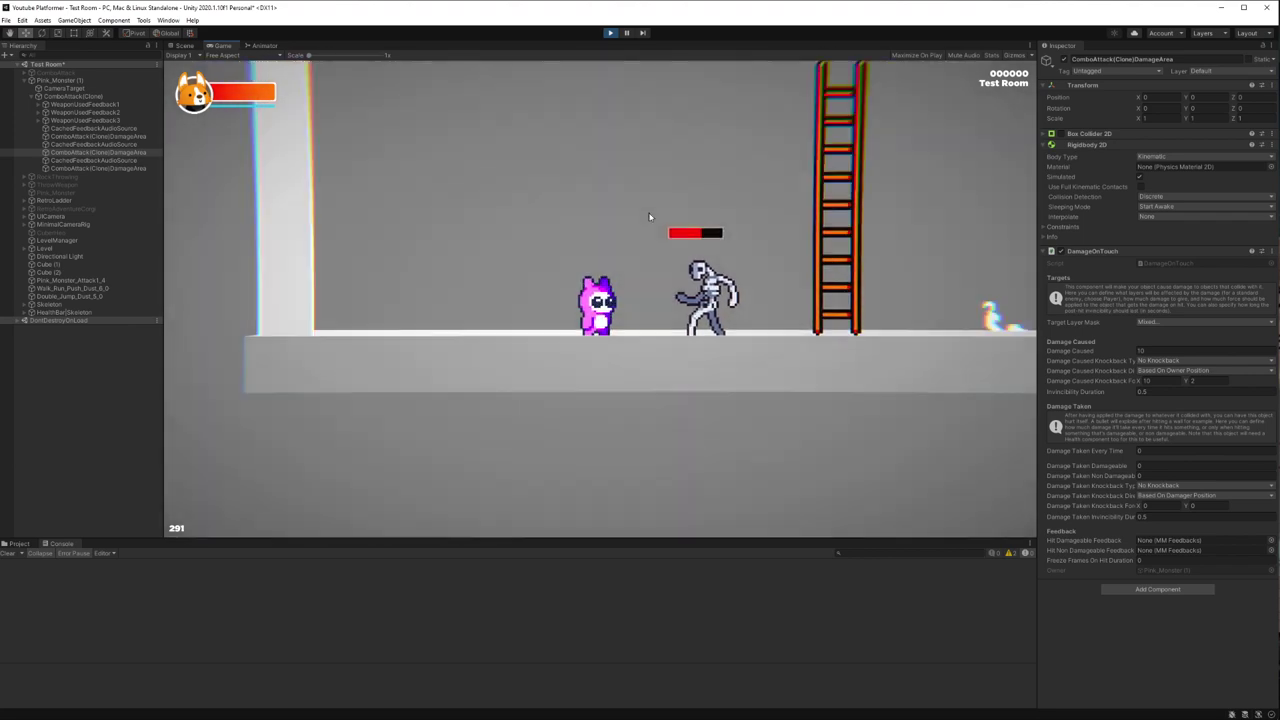
pyautogui.press('e')
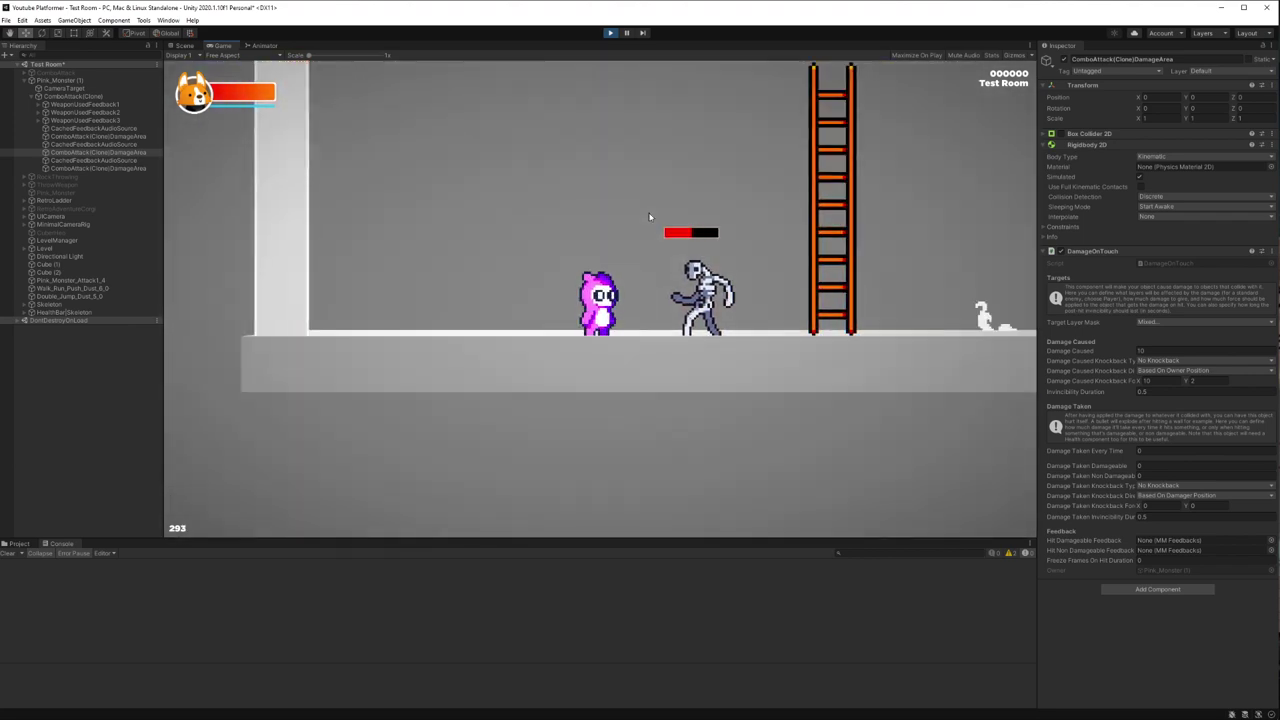
pyautogui.press('e')
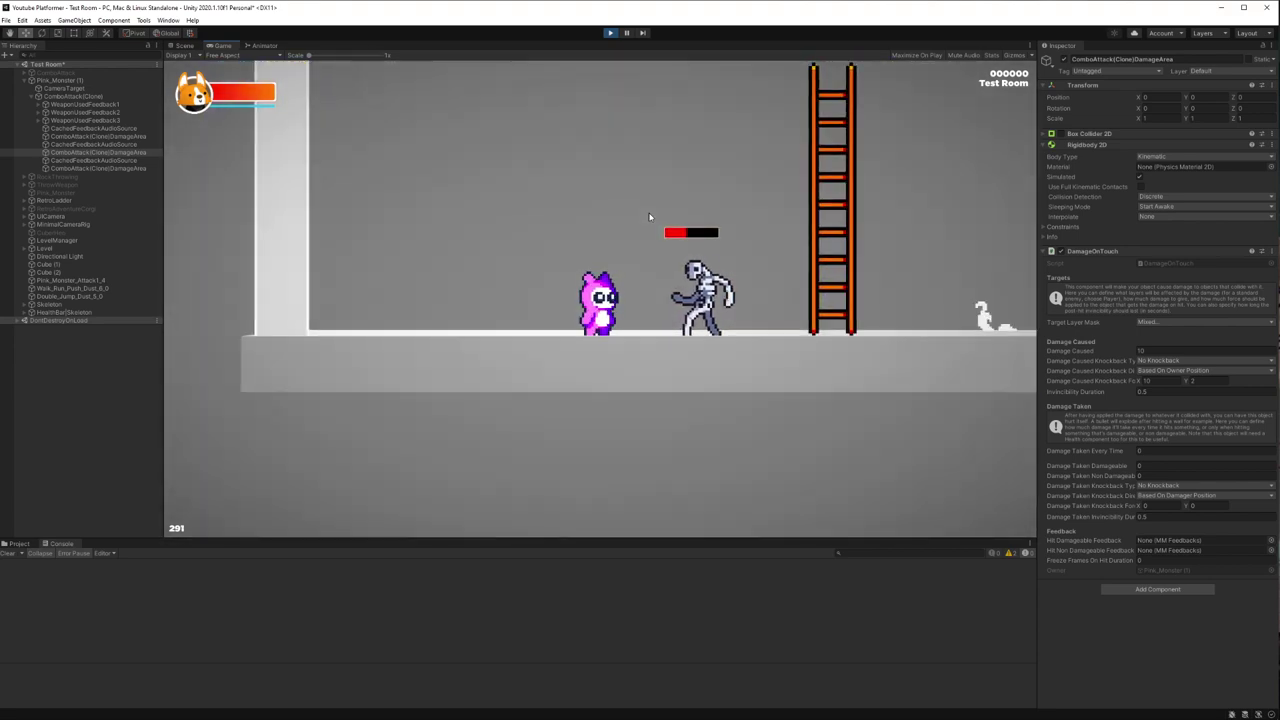
pyautogui.press('e')
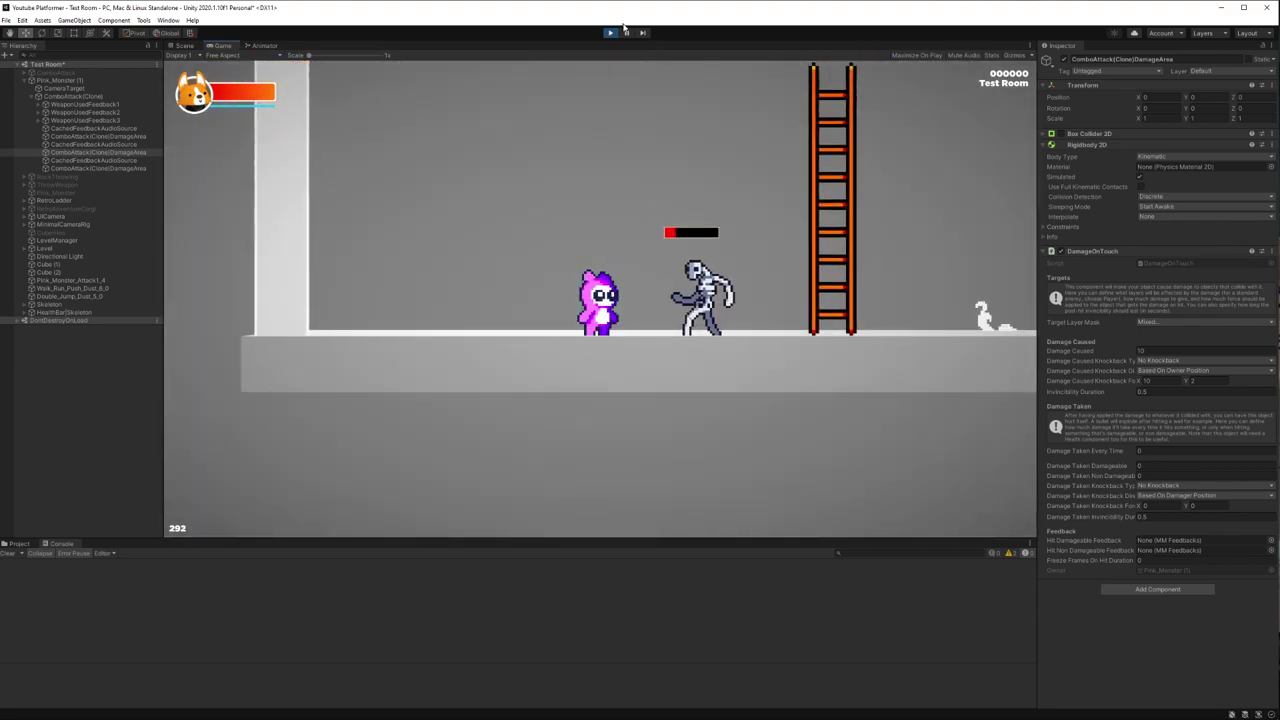
pyautogui.click(610, 32)
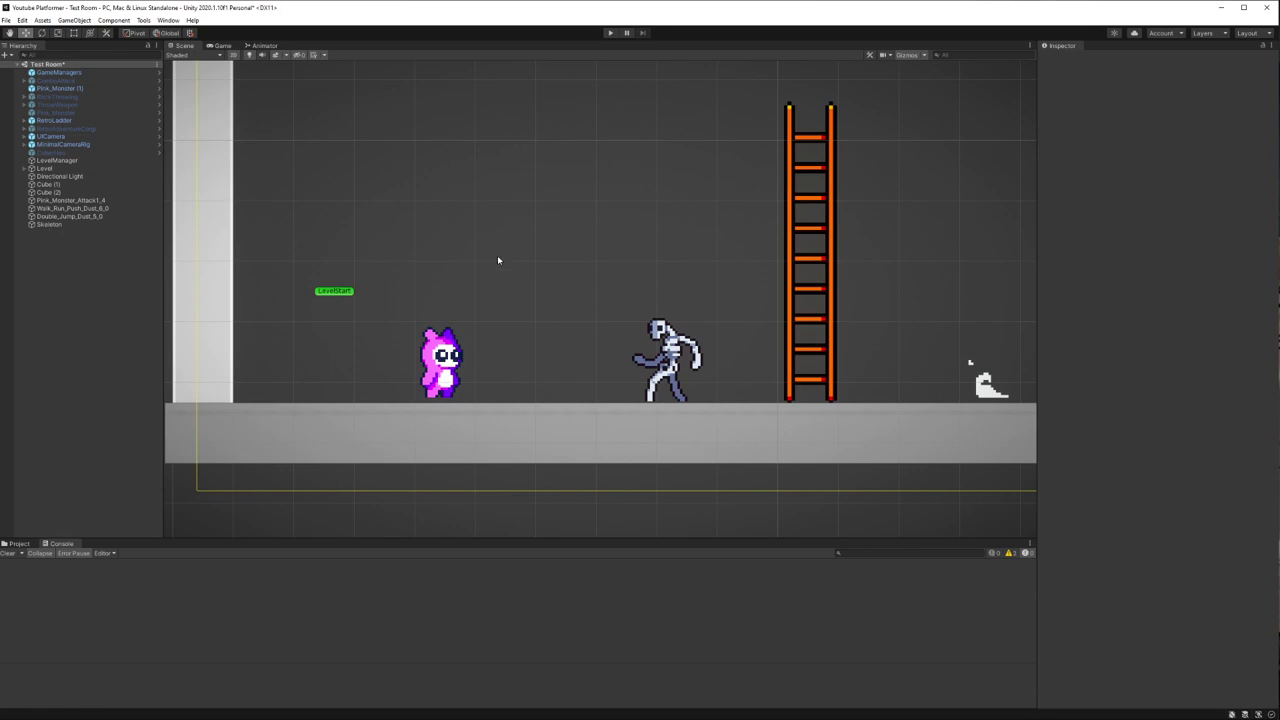
# Step: Set the first ComboAttack melee stage's Damage Caused knockback to Add Force
pyautogui.click(56, 80)
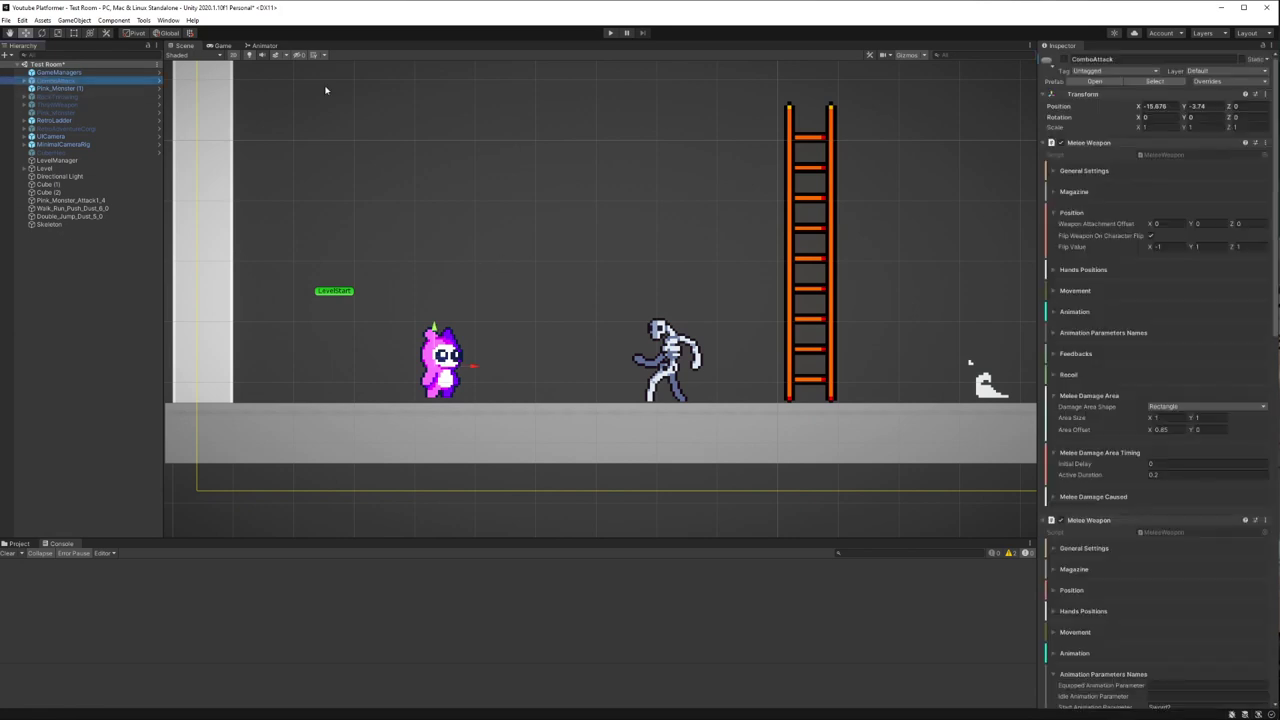
pyautogui.click(1160, 83)
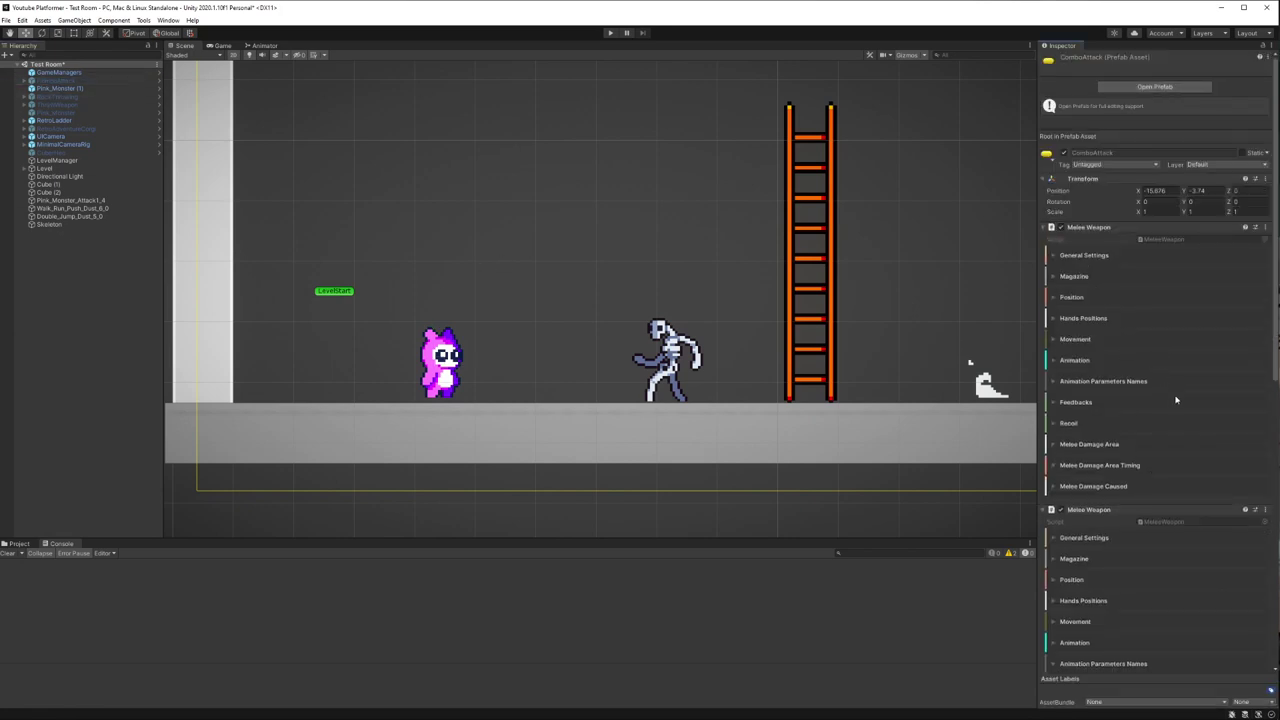
pyautogui.click(1120, 487)
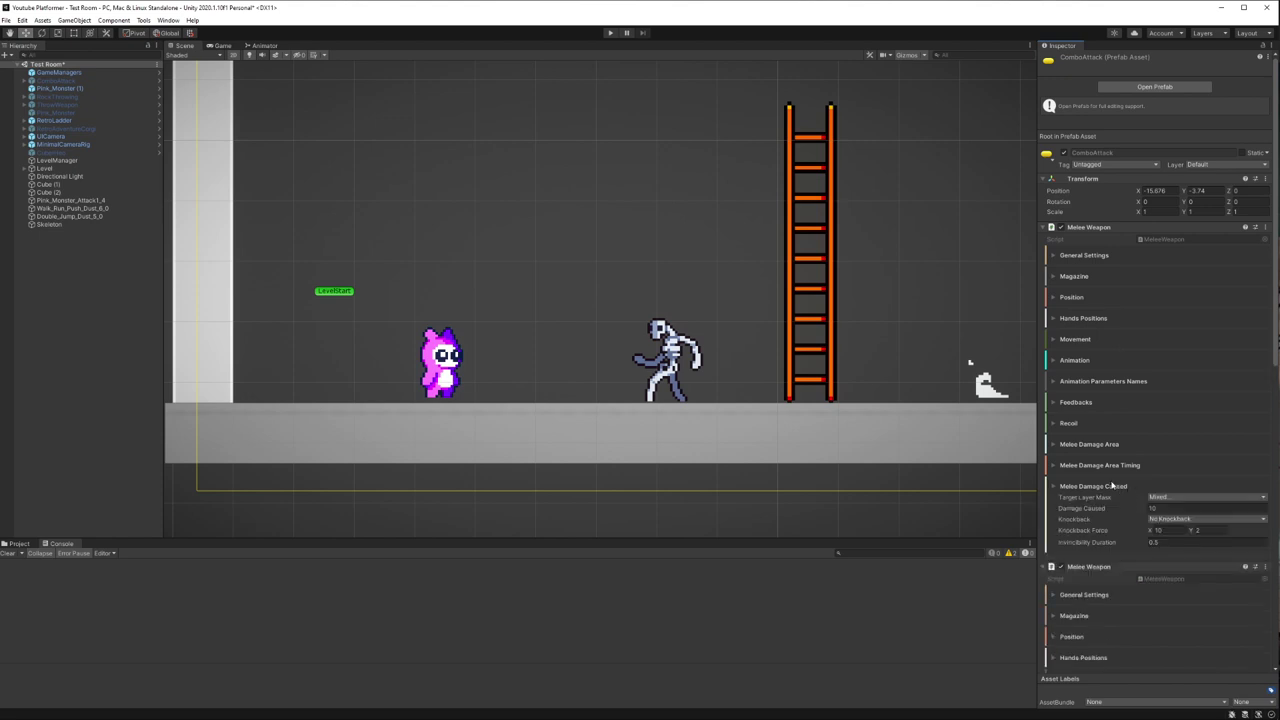
pyautogui.click(1210, 520)
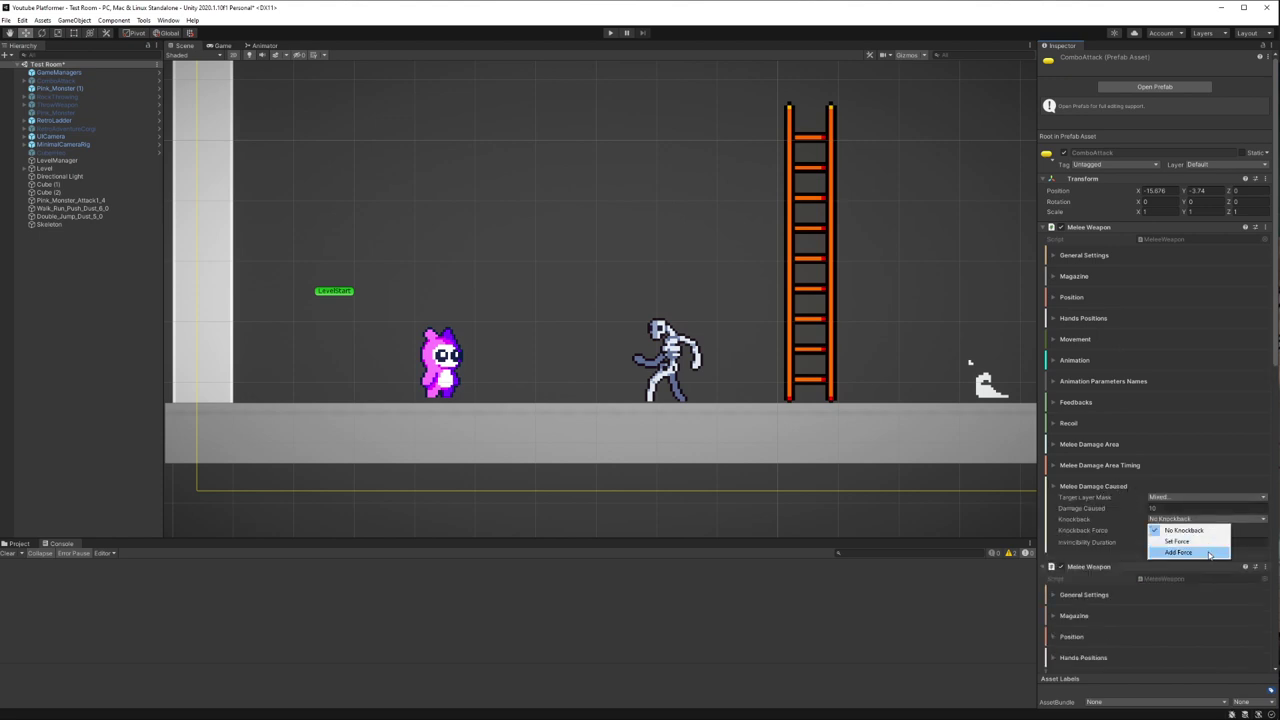
pyautogui.click(1209, 553)
pyautogui.scroll(-5, 1167, 564)
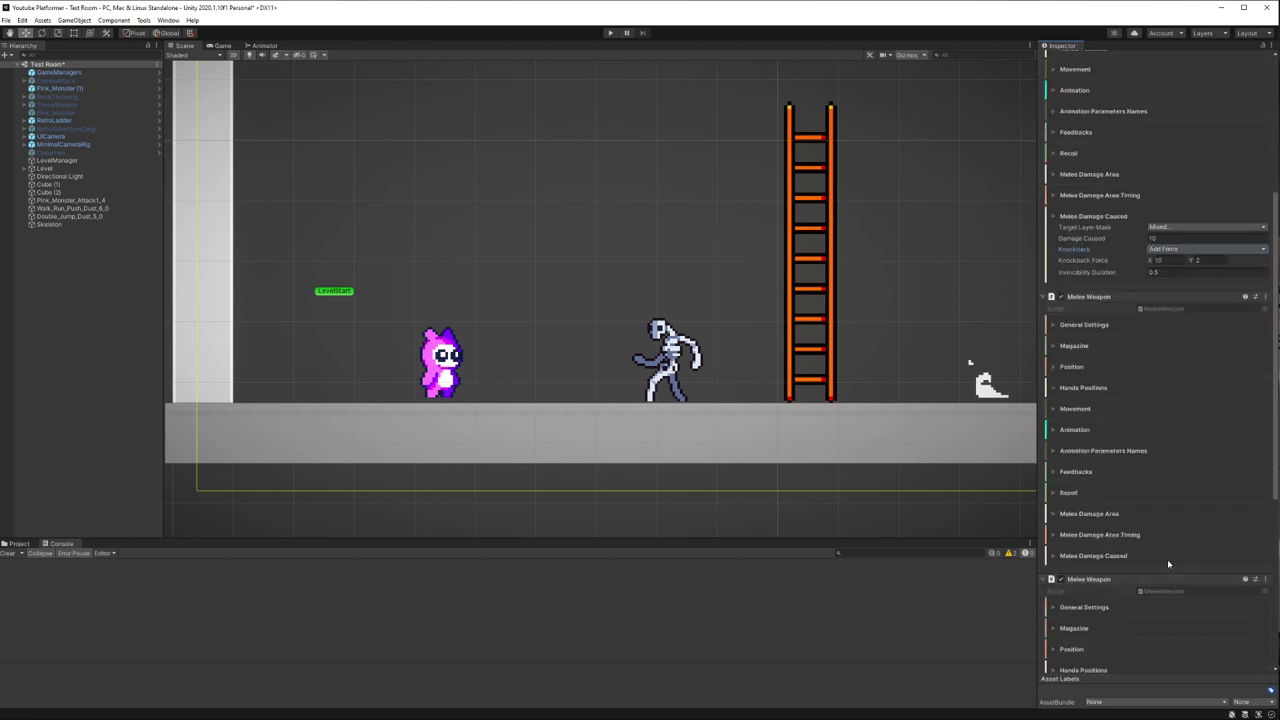
# Step: Give the second stage Add Force knockback with Knockback Force X 13
pyautogui.click(1163, 555)
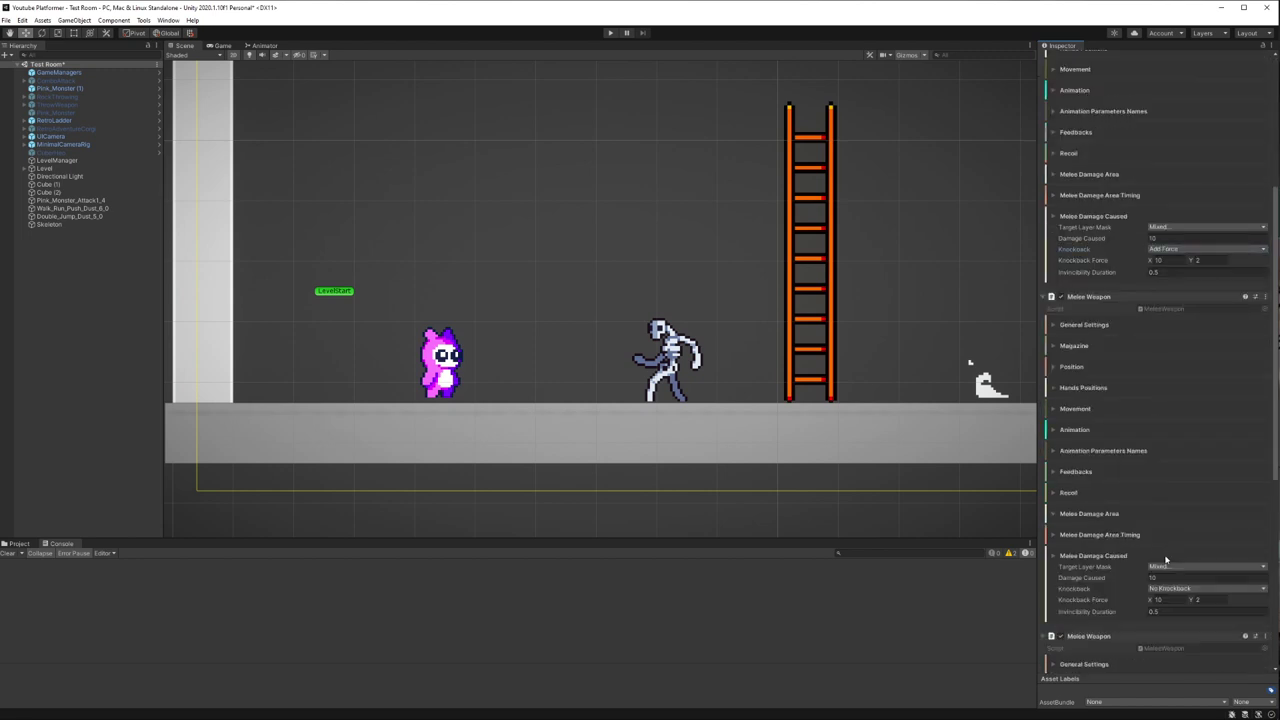
pyautogui.click(1177, 590)
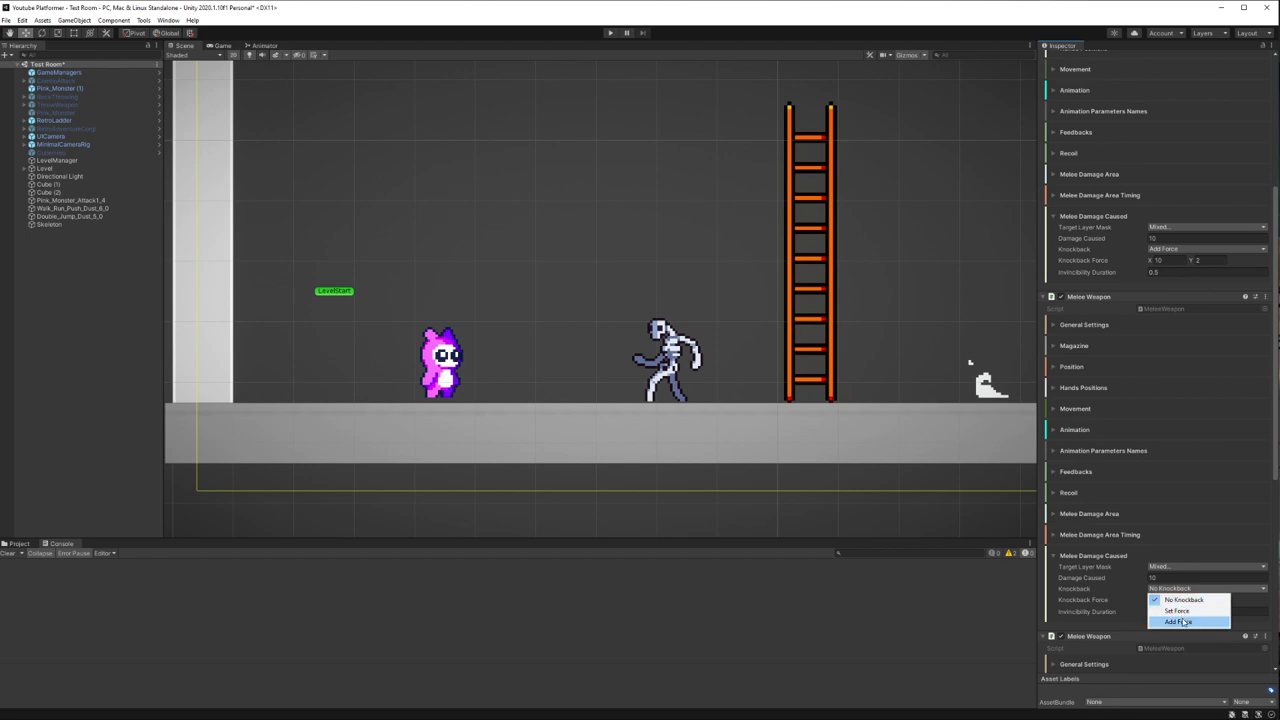
pyautogui.click(1180, 618)
pyautogui.click(1163, 600)
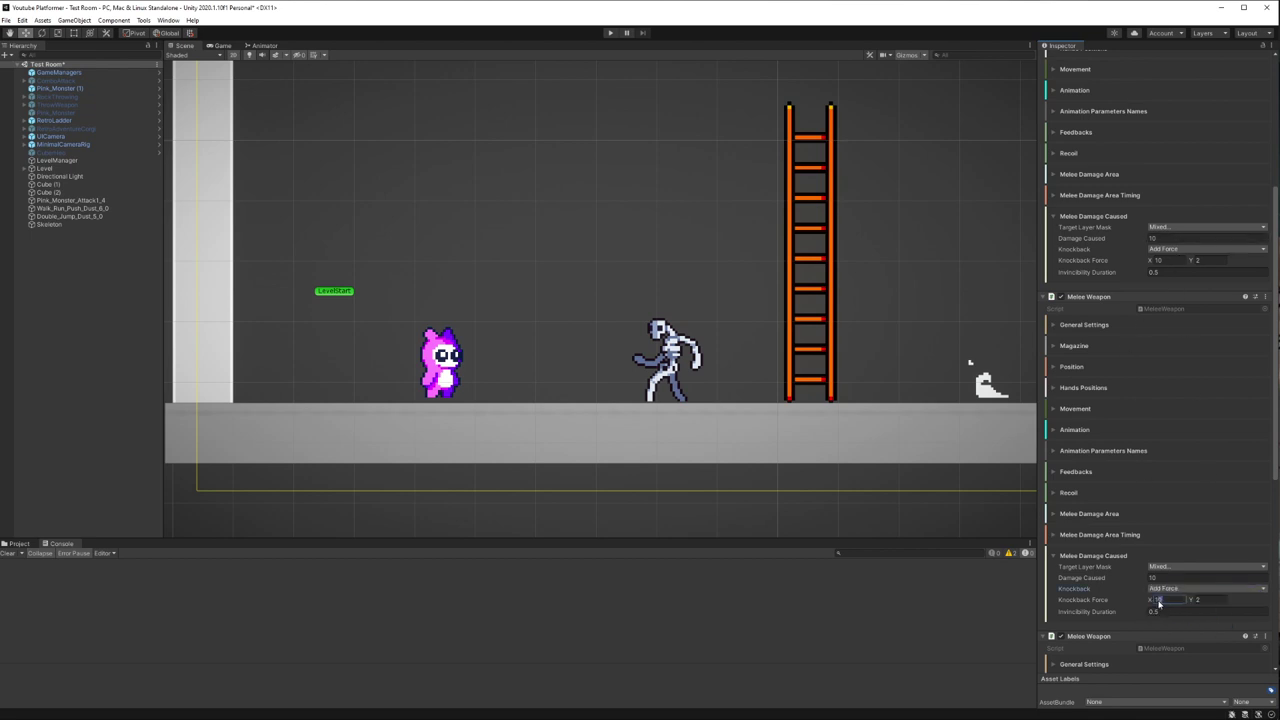
pyautogui.write('12')
pyautogui.scroll(-5, 1135, 606)
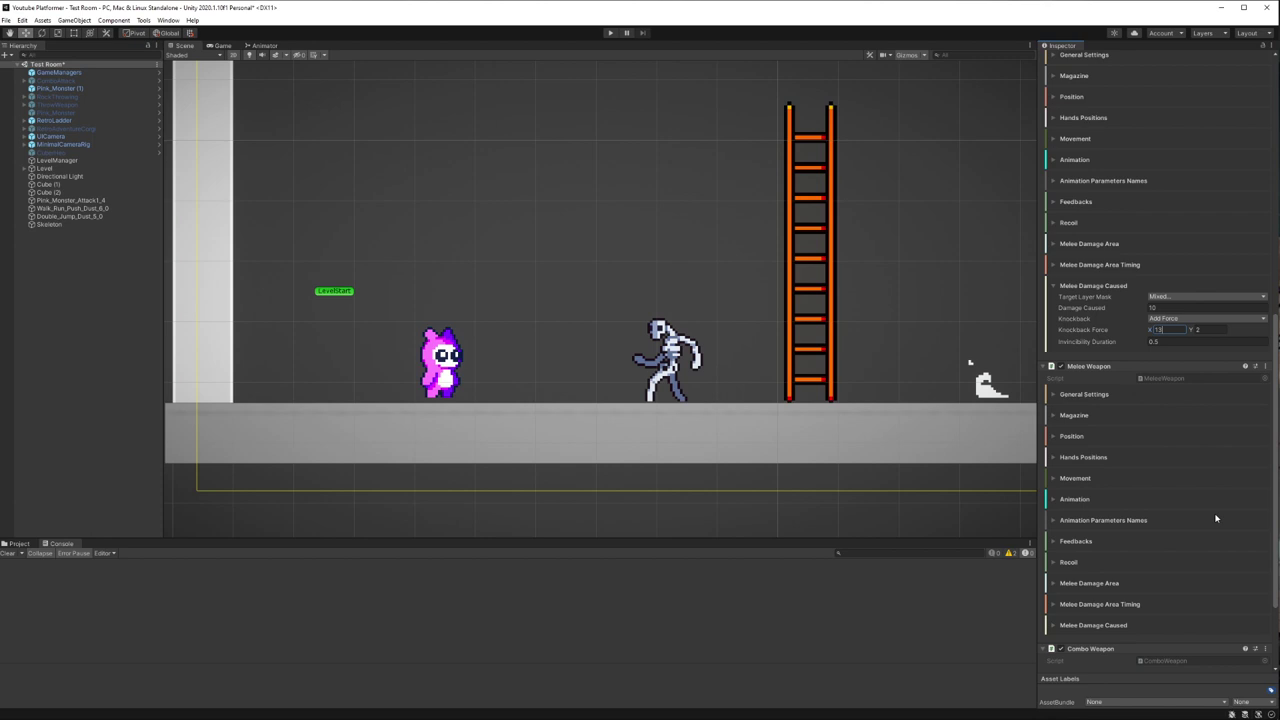
# Step: Give the last stage Add Force knockback with Knockback Force X 20, then run the game
pyautogui.click(1124, 625)
pyautogui.scroll(-3, 1126, 630)
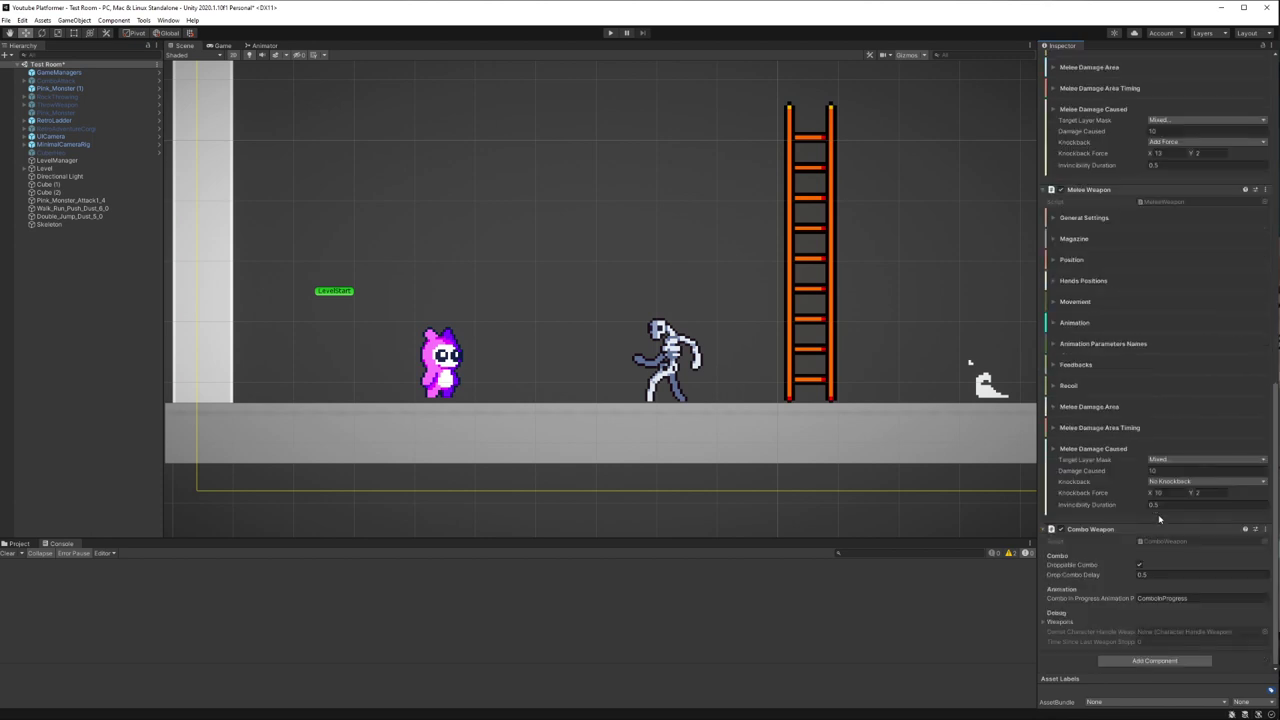
pyautogui.write('20')
pyautogui.click(1177, 482)
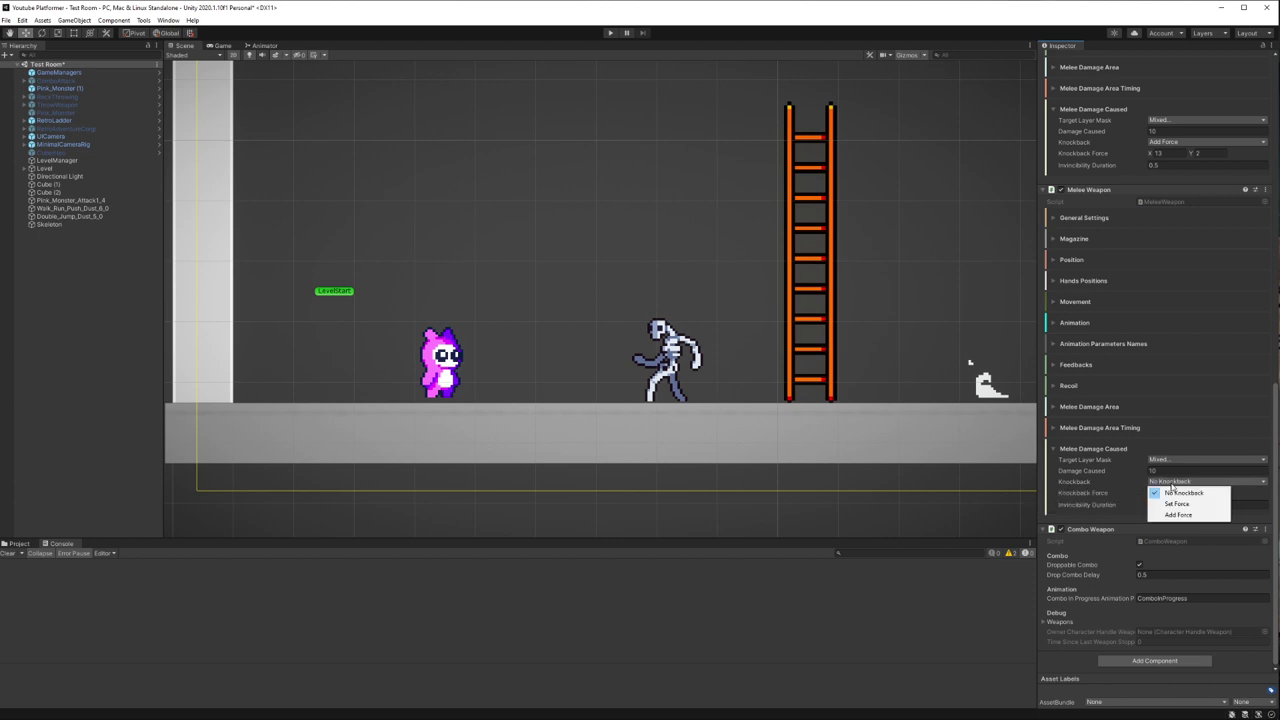
pyautogui.click(1184, 505)
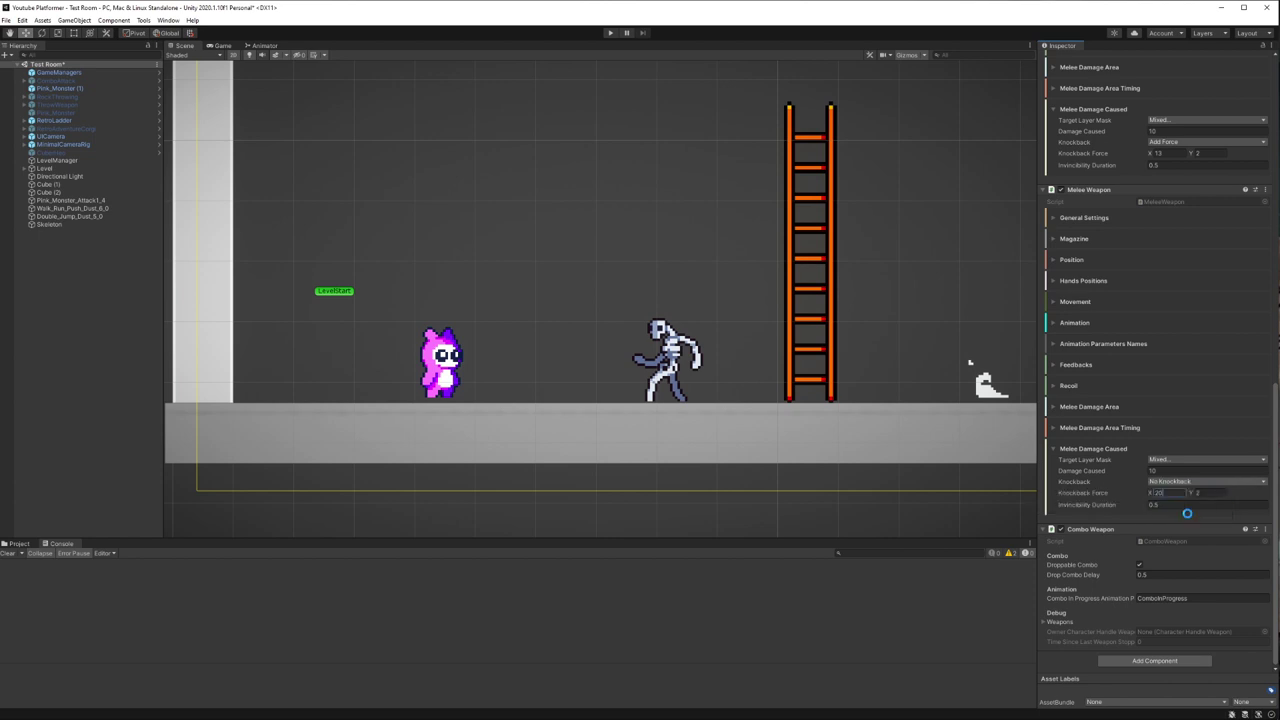
pyautogui.click(610, 32)
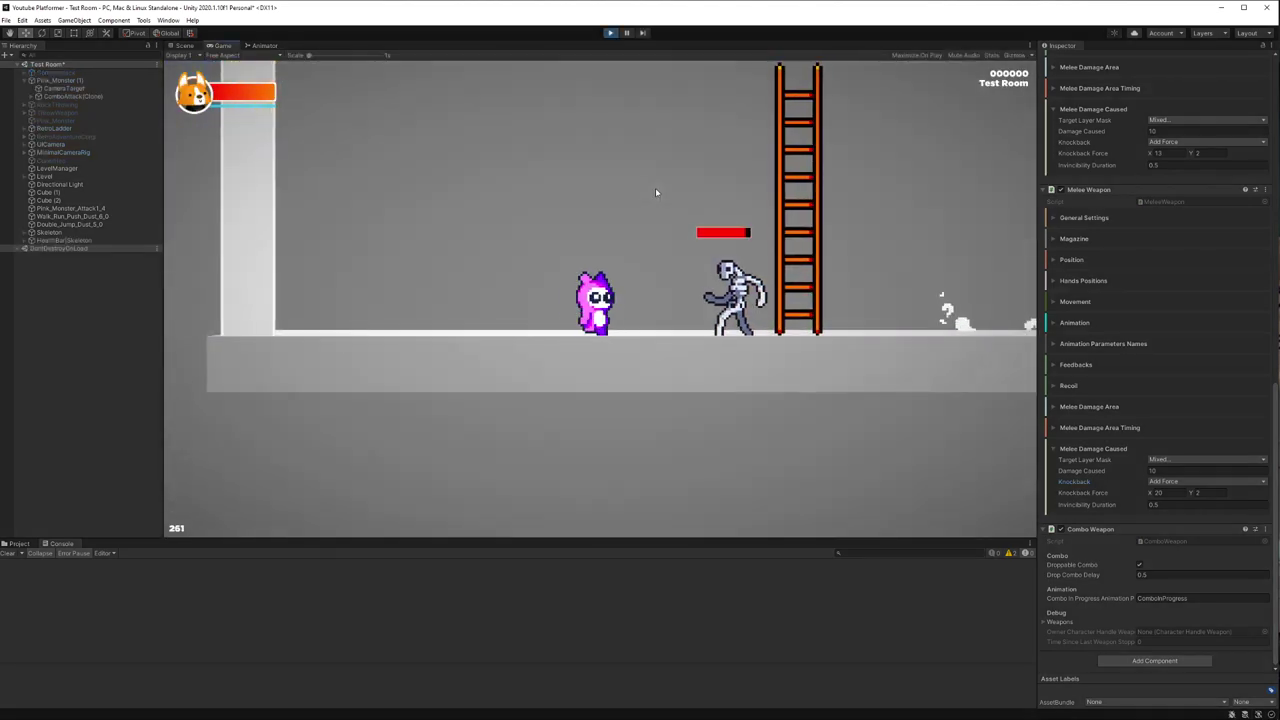
# Step: Test the knockback on the skeleton, then lower the first stage's Knockback Force X to 7
pyautogui.press('Right')
pyautogui.press('e')
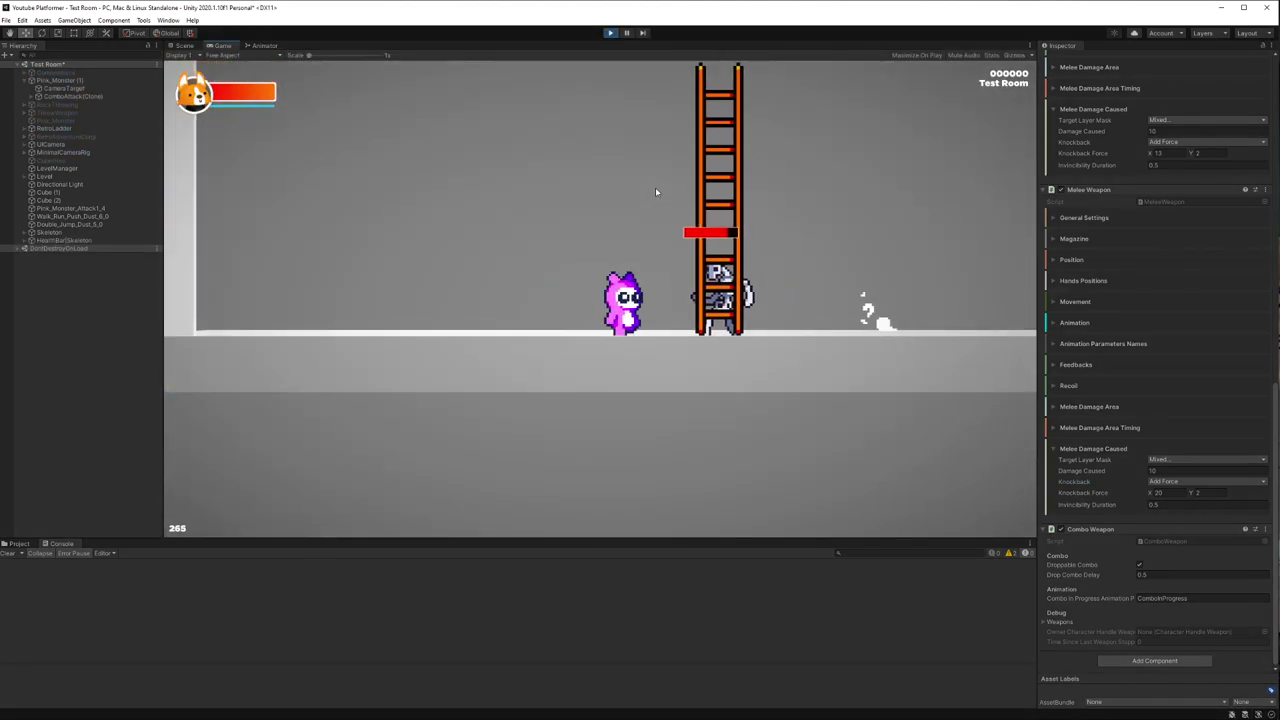
pyautogui.hotkey('ctrl', 'p')
pyautogui.scroll(3, 1186, 268)
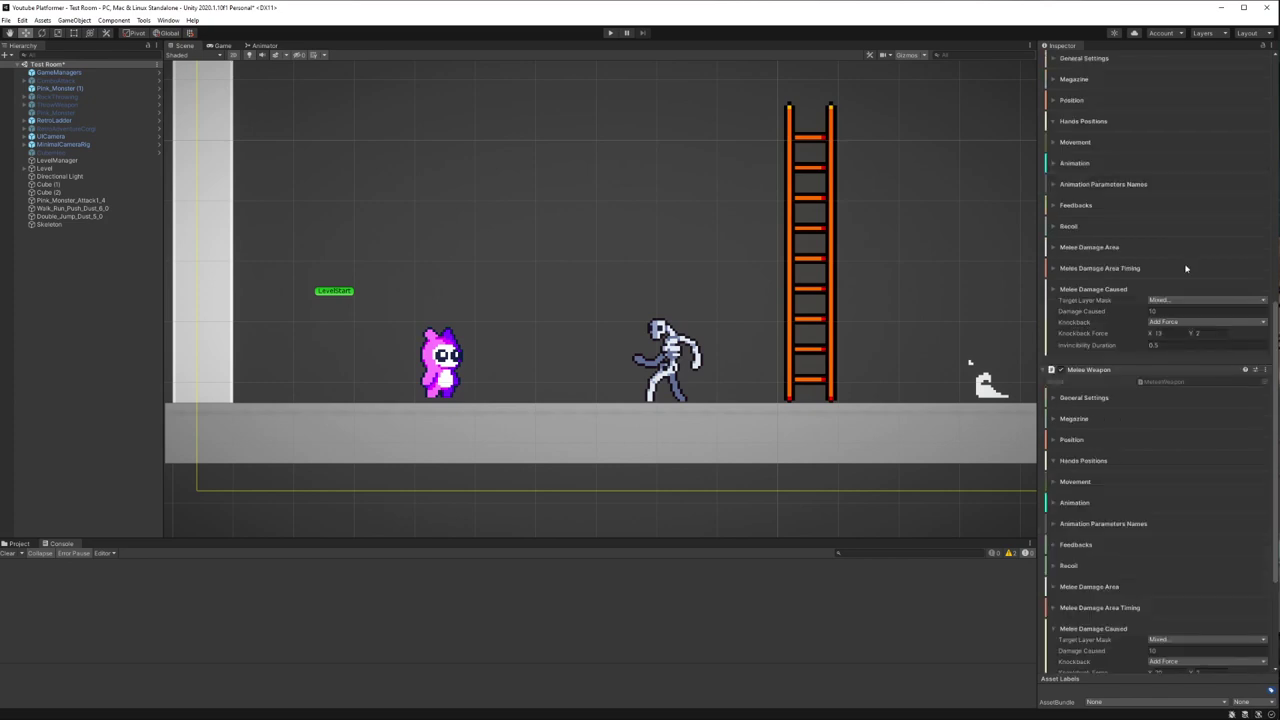
pyautogui.scroll(-2, 1186, 268)
pyautogui.doubleClick(1158, 260)
pyautogui.write('10')
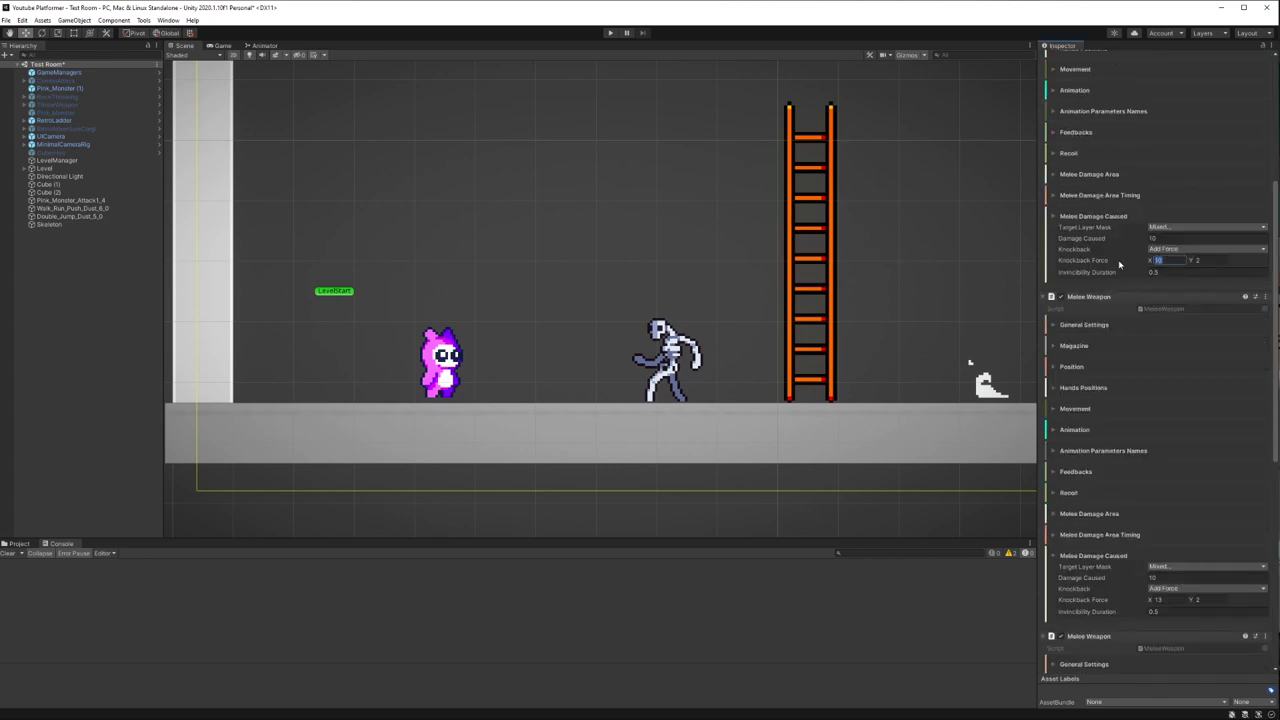
pyautogui.scroll(-1, 1125, 545)
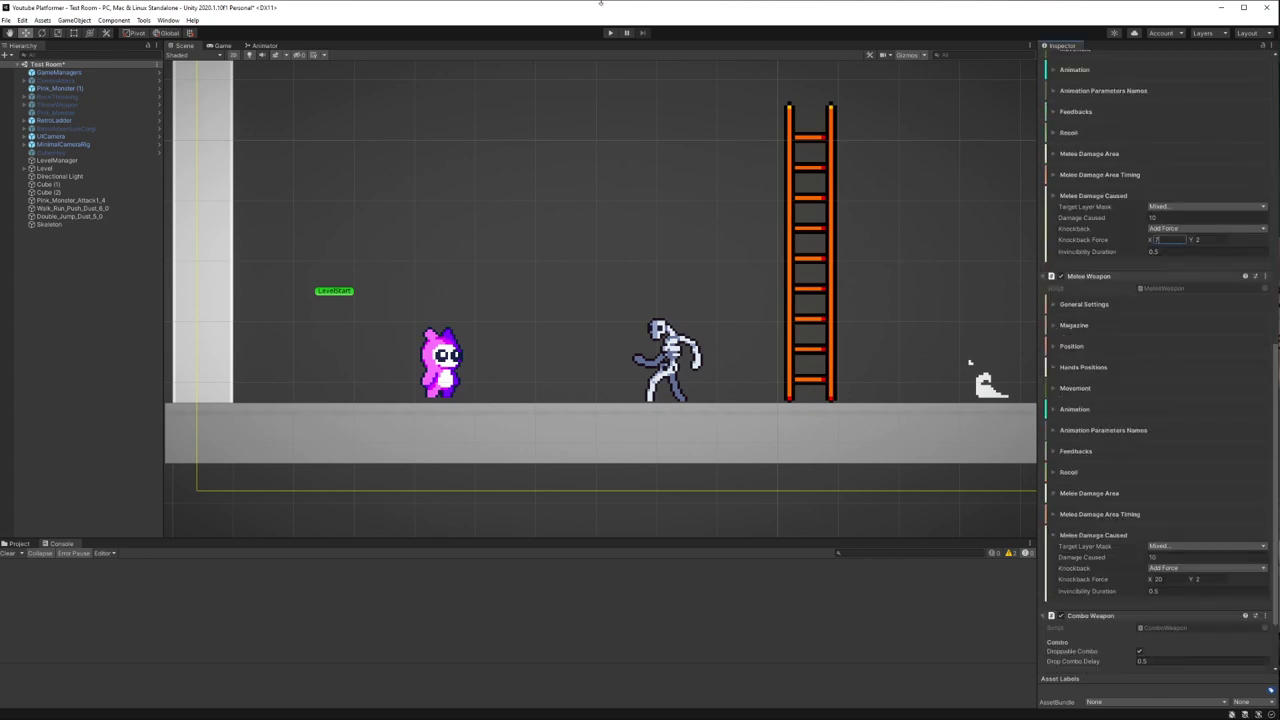
# Step: Replay the Test Room and strike the skeleton again to check the knockback
pyautogui.click(609, 33)
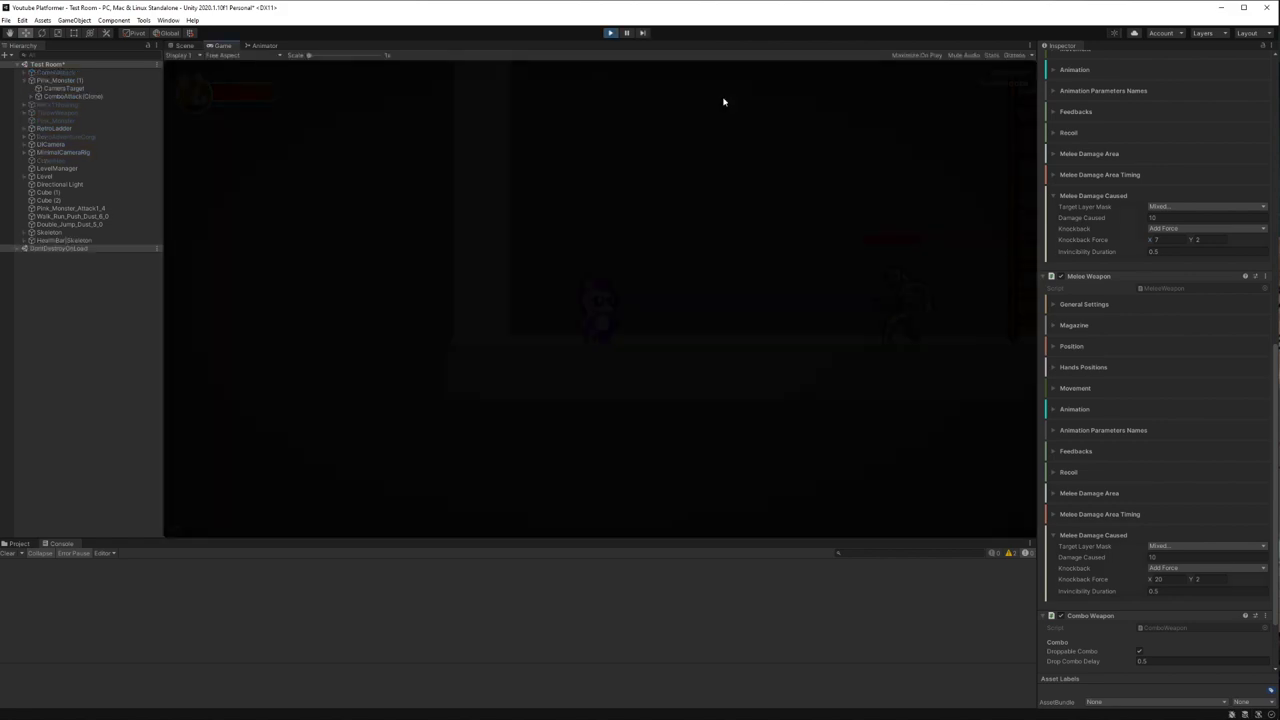
pyautogui.press('Right')
pyautogui.press('e')
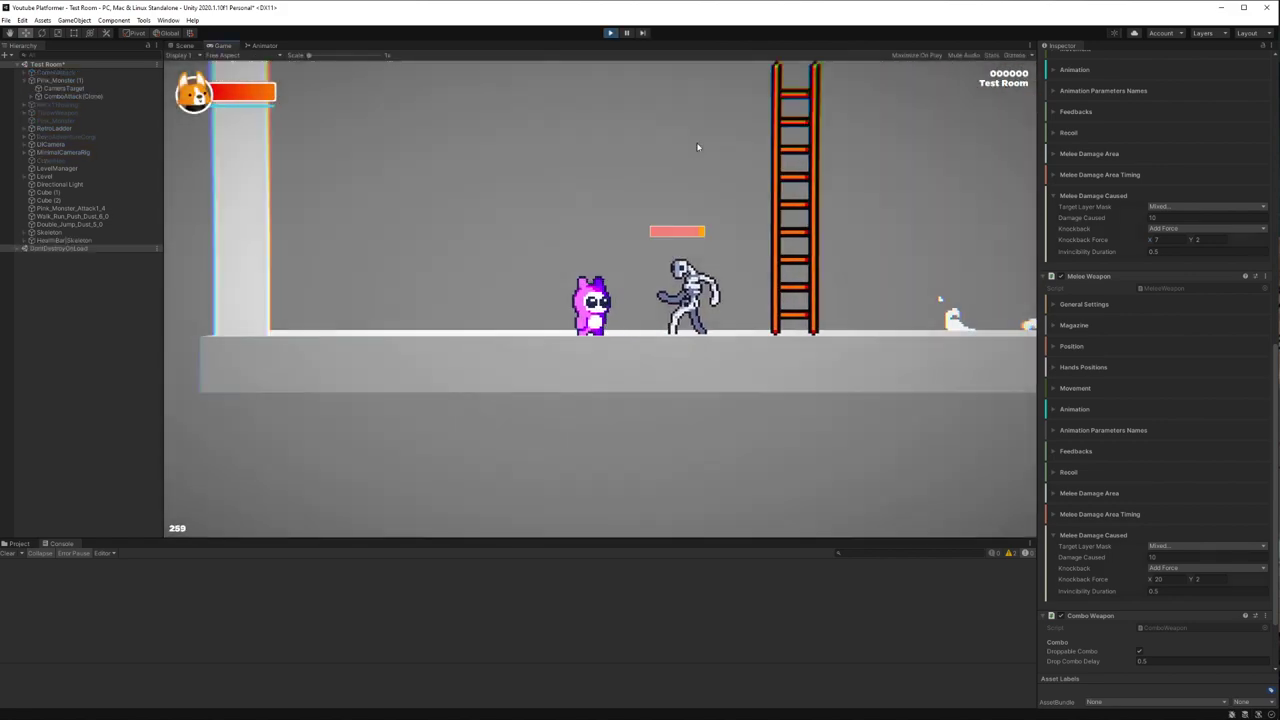
pyautogui.press('Right')
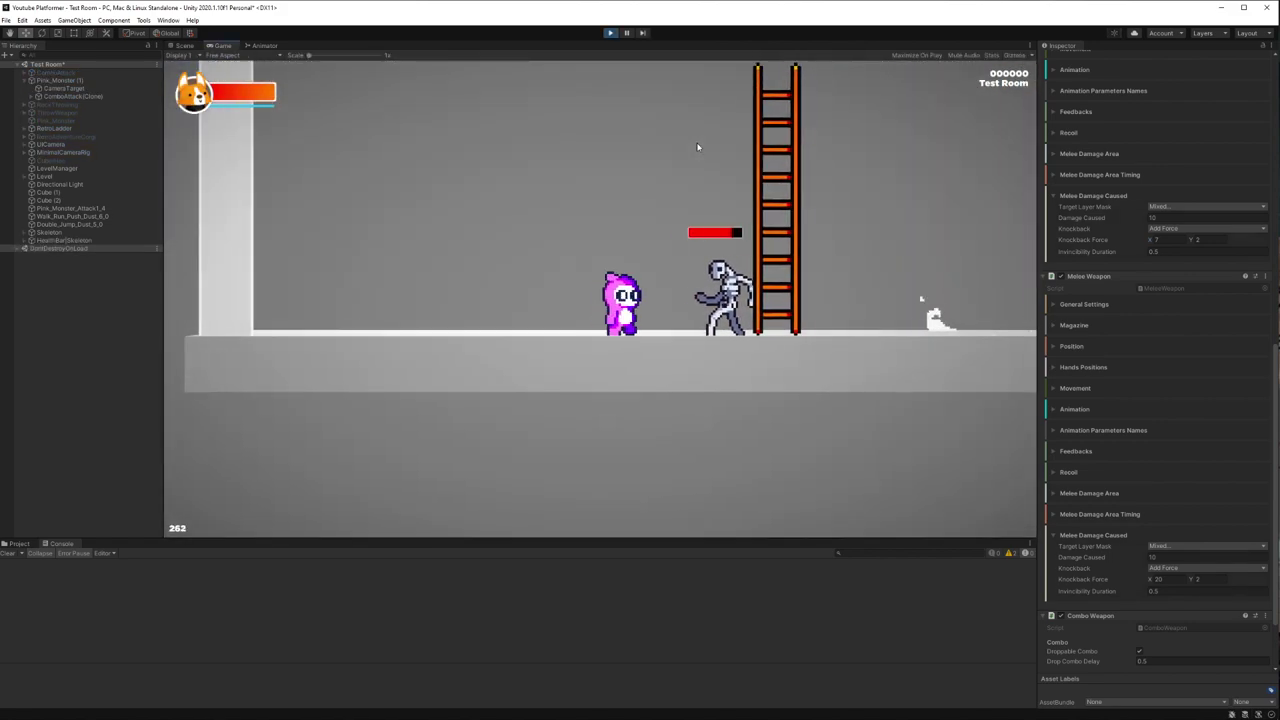
pyautogui.press('e')
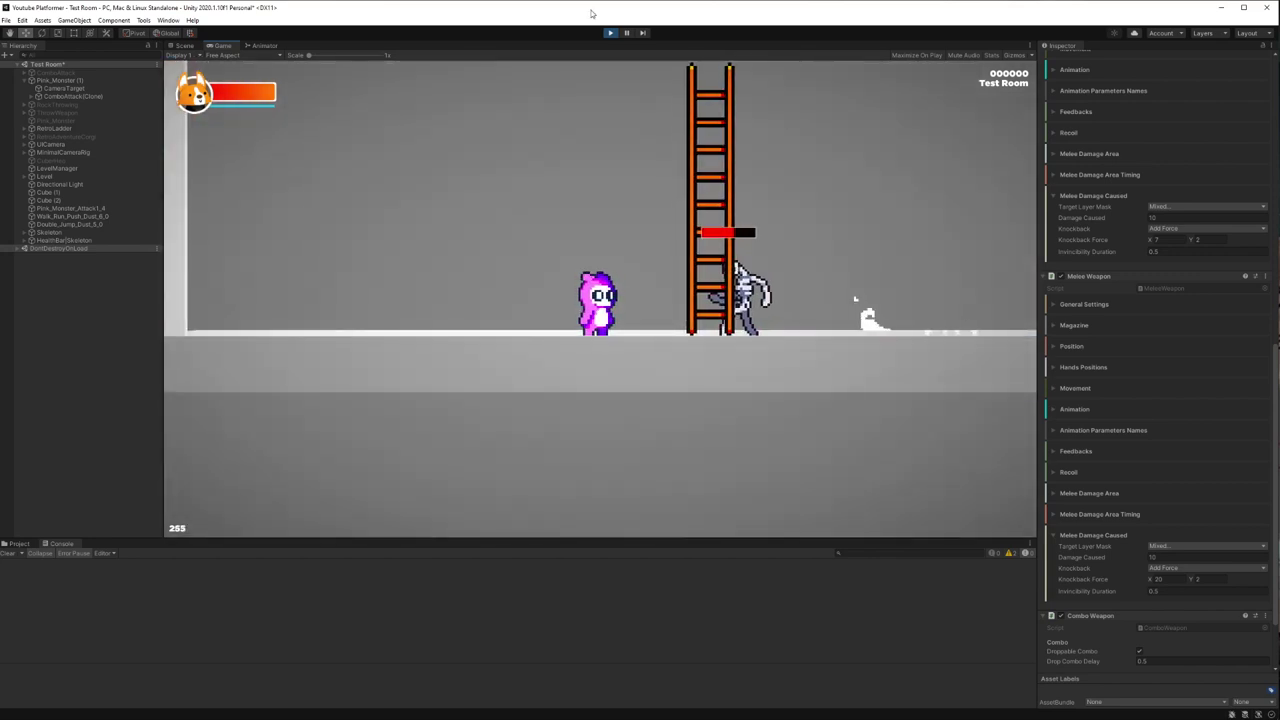
# Step: Stop the game and cut the stages' Knockback Force X to 5
pyautogui.click(610, 33)
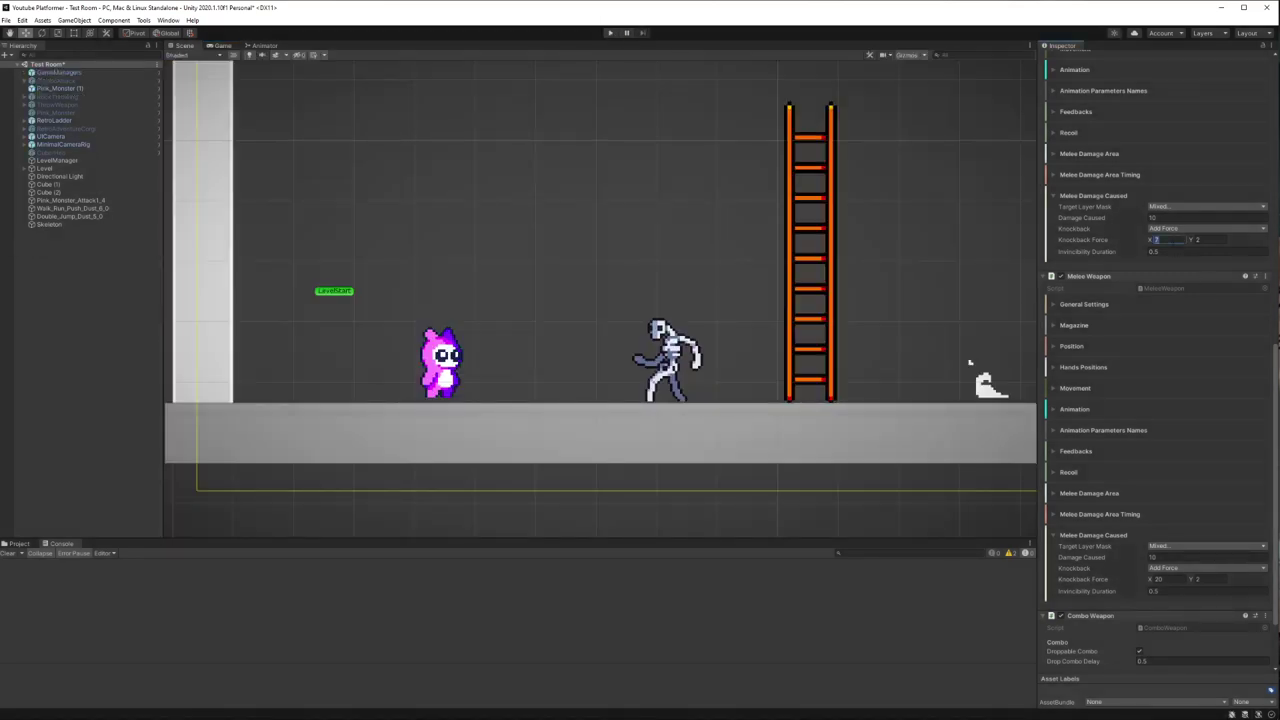
pyautogui.write('5')
pyautogui.scroll(1, 1160, 256)
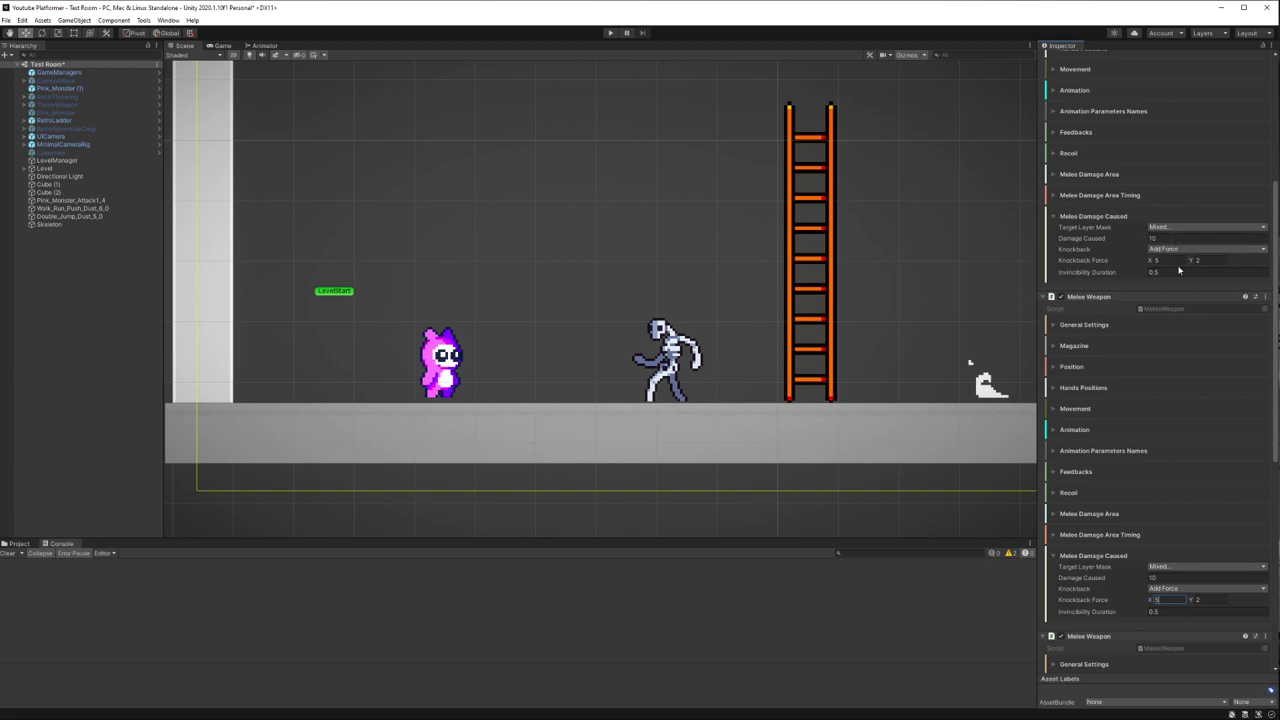
pyautogui.click(1178, 271)
pyautogui.click(1165, 260)
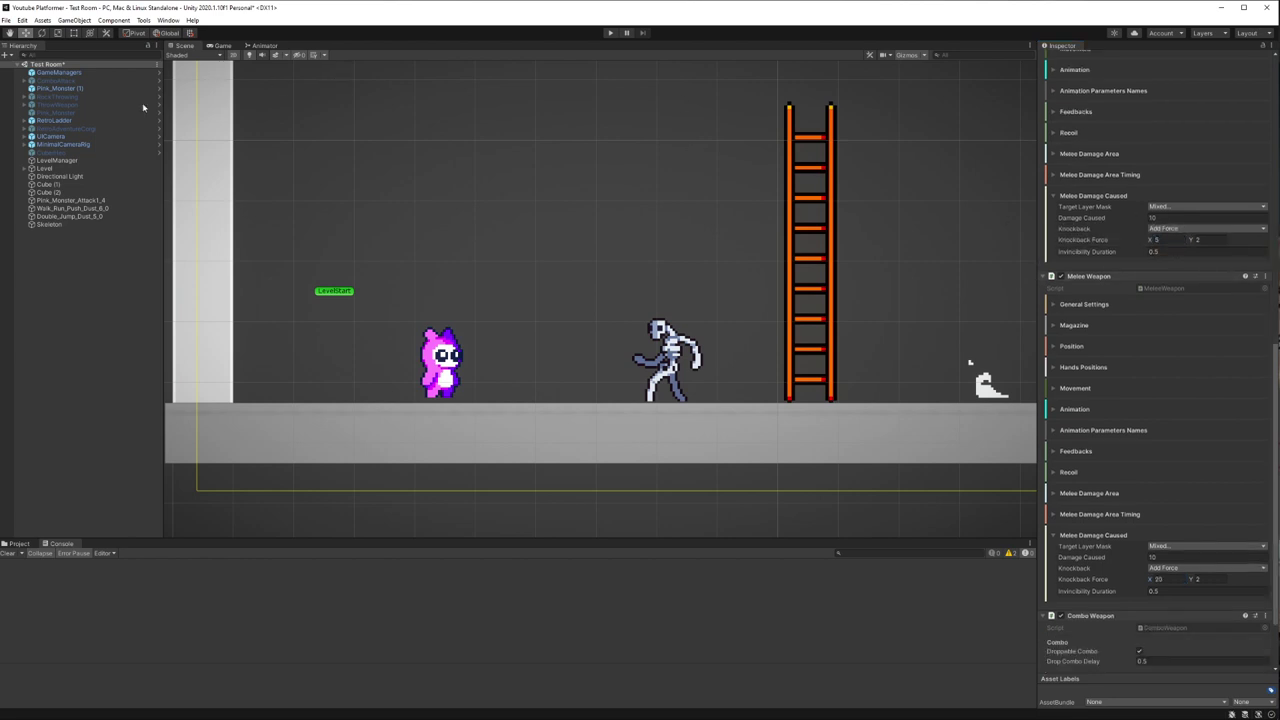
# Step: Enlarge ComboAttack's last-stage Melee Damage Area and push its offset further ahead
pyautogui.click(45, 80)
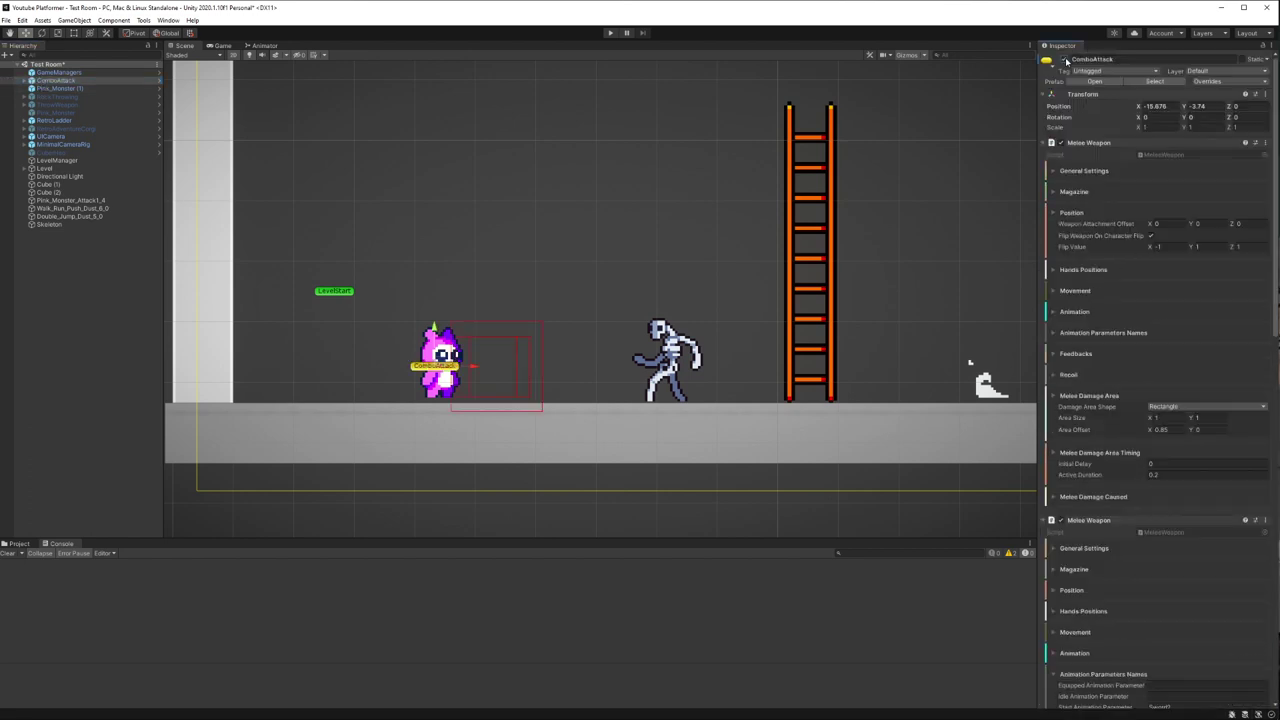
pyautogui.scroll(-5, 1207, 578)
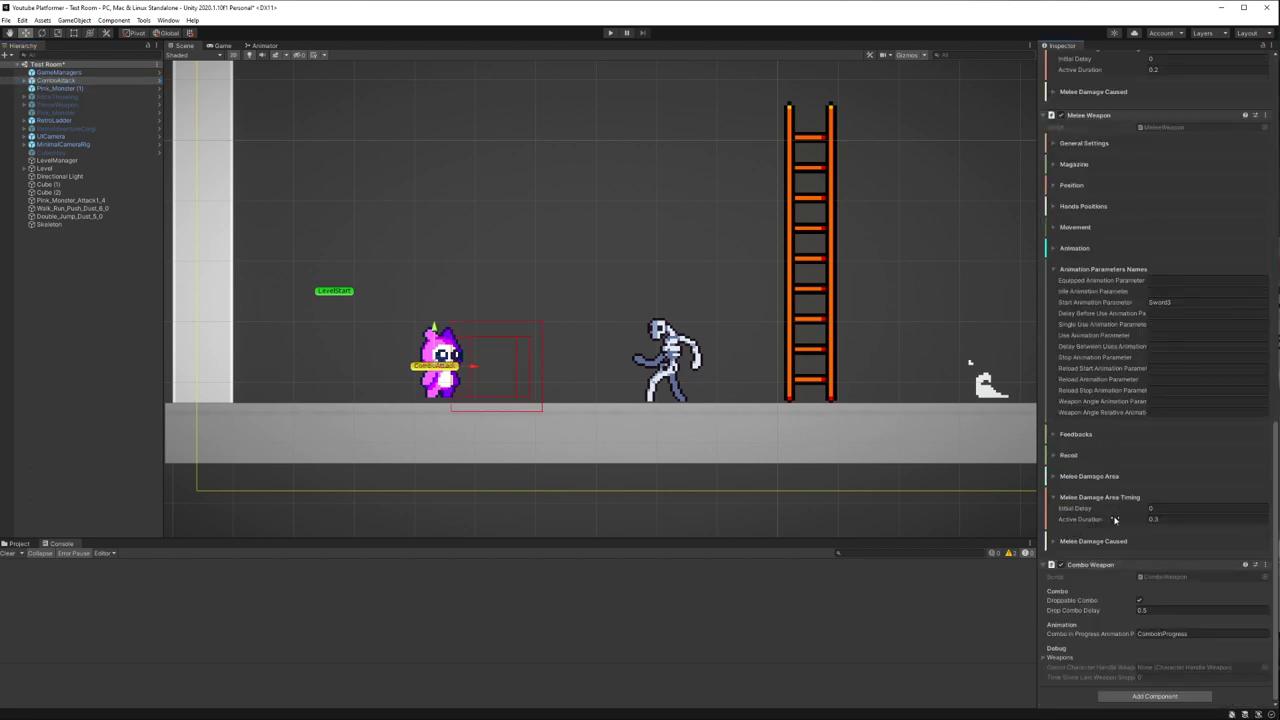
pyautogui.click(1079, 477)
pyautogui.moveTo(1151, 510); pyautogui.dragTo(1167, 513)
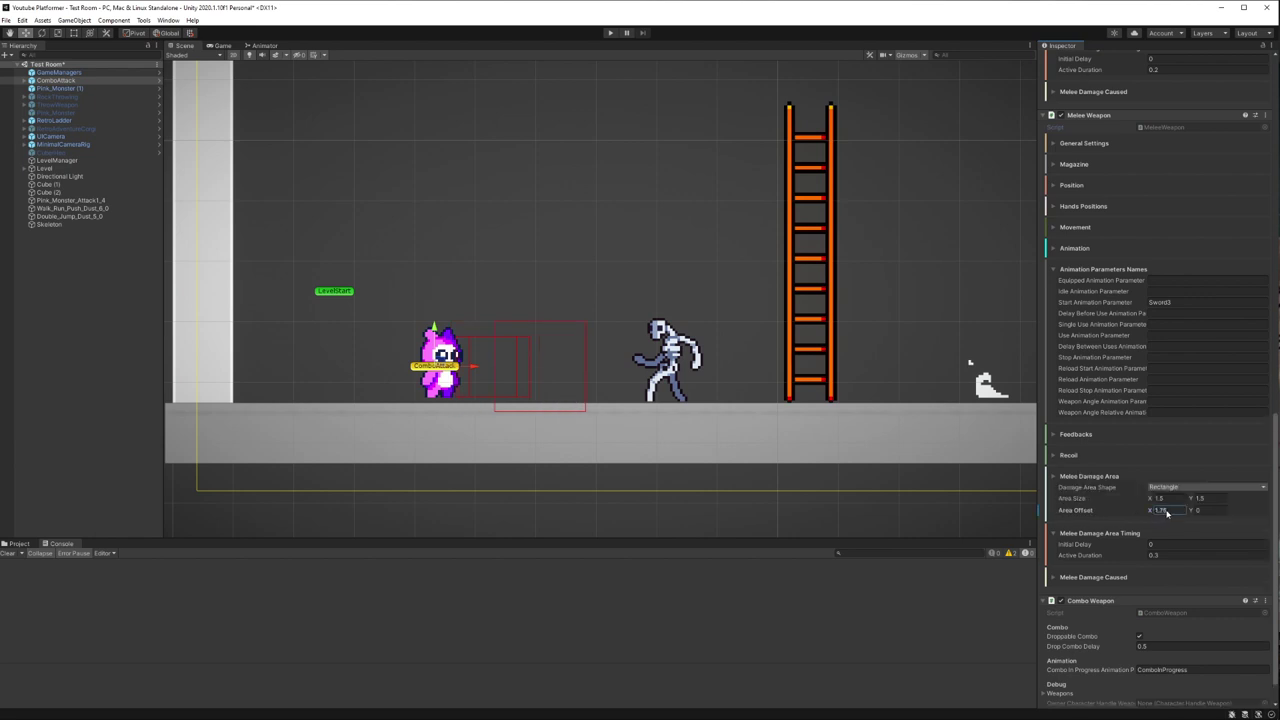
# Step: Apply all ComboAttack overrides to the prefab, deactivate the scene copy, and start Play
pyautogui.scroll(10, 1246, 120)
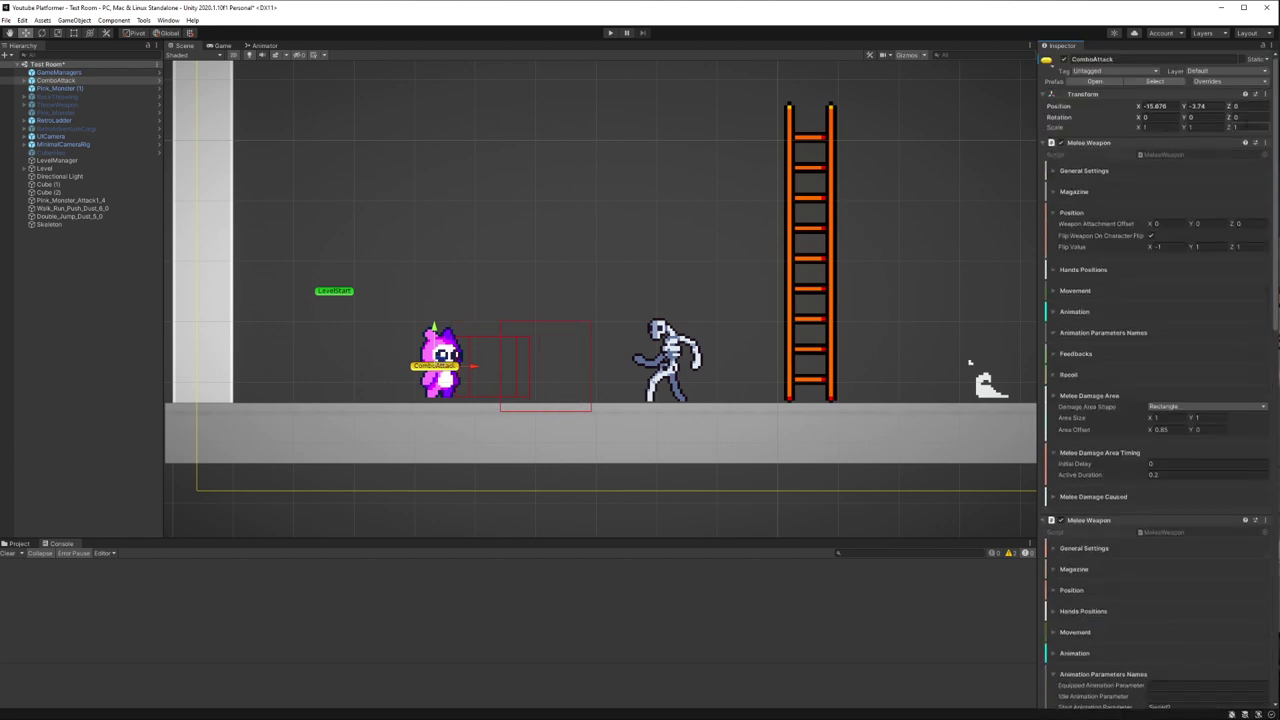
pyautogui.click(1243, 82)
pyautogui.click(1245, 161)
pyautogui.click(1064, 59)
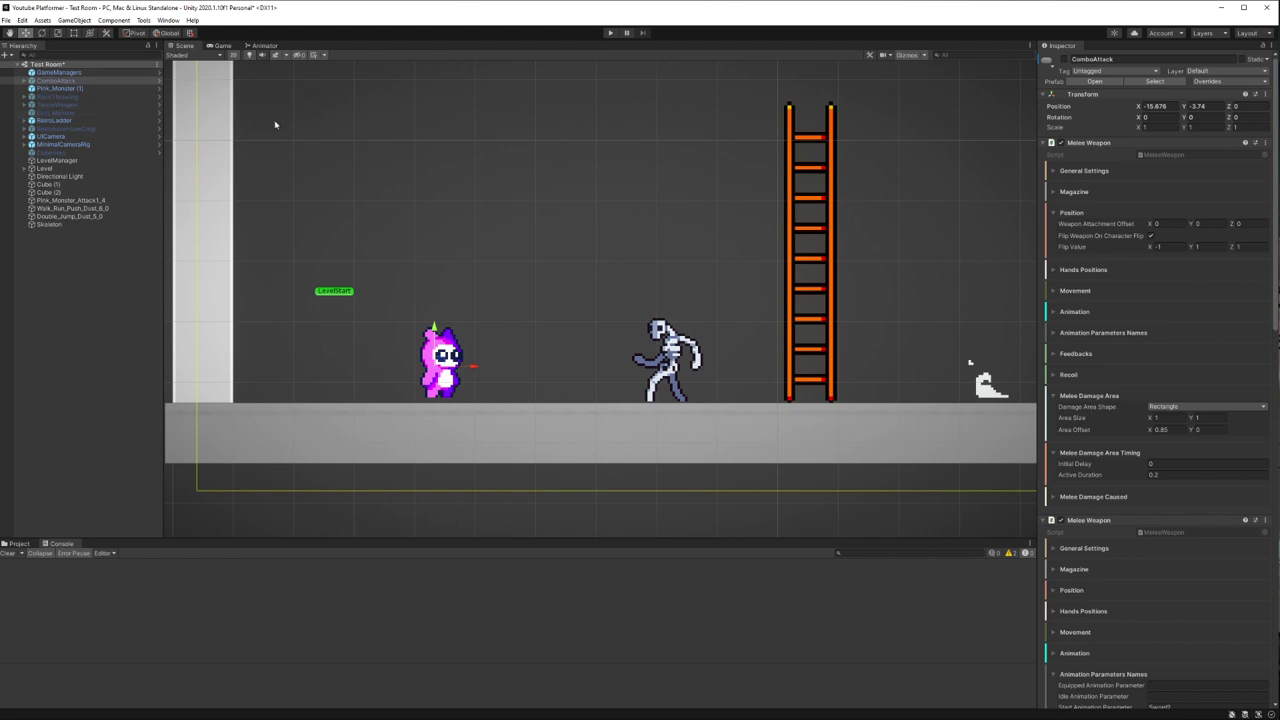
pyautogui.click(610, 33)
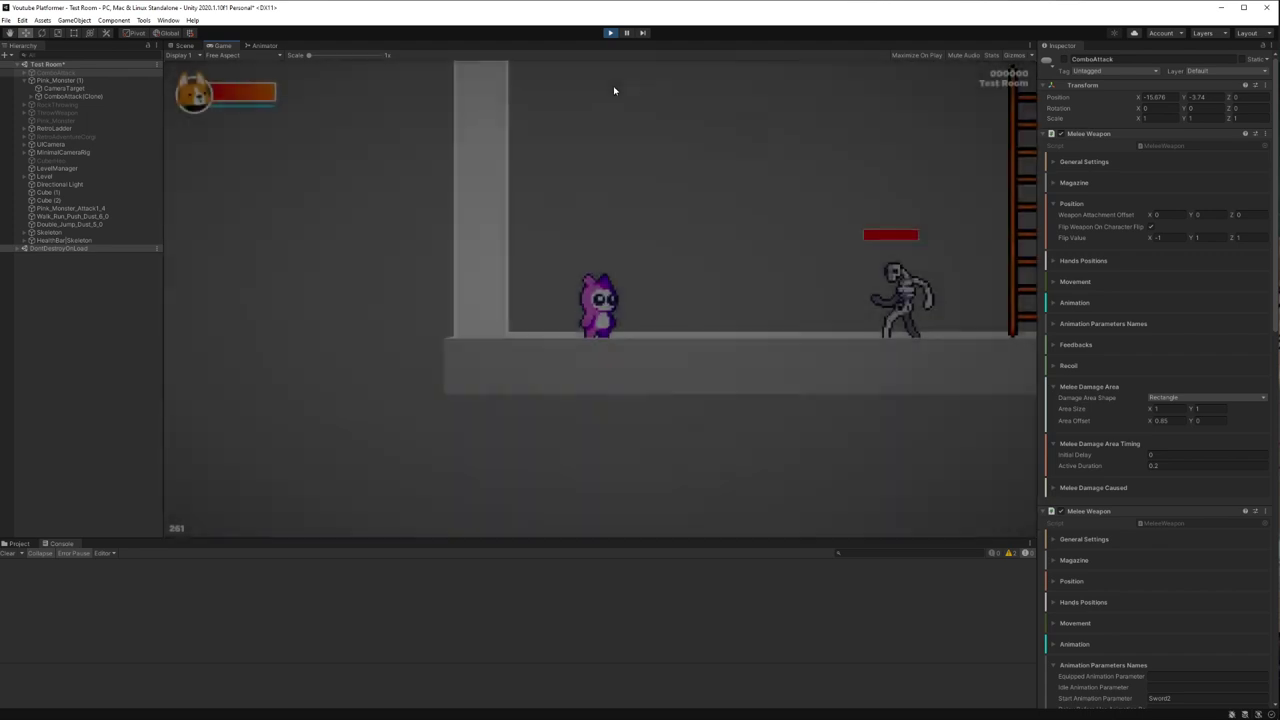
# Step: Walk the pink monster up to the skeleton and land repeated combo hits on it
pyautogui.press('d')
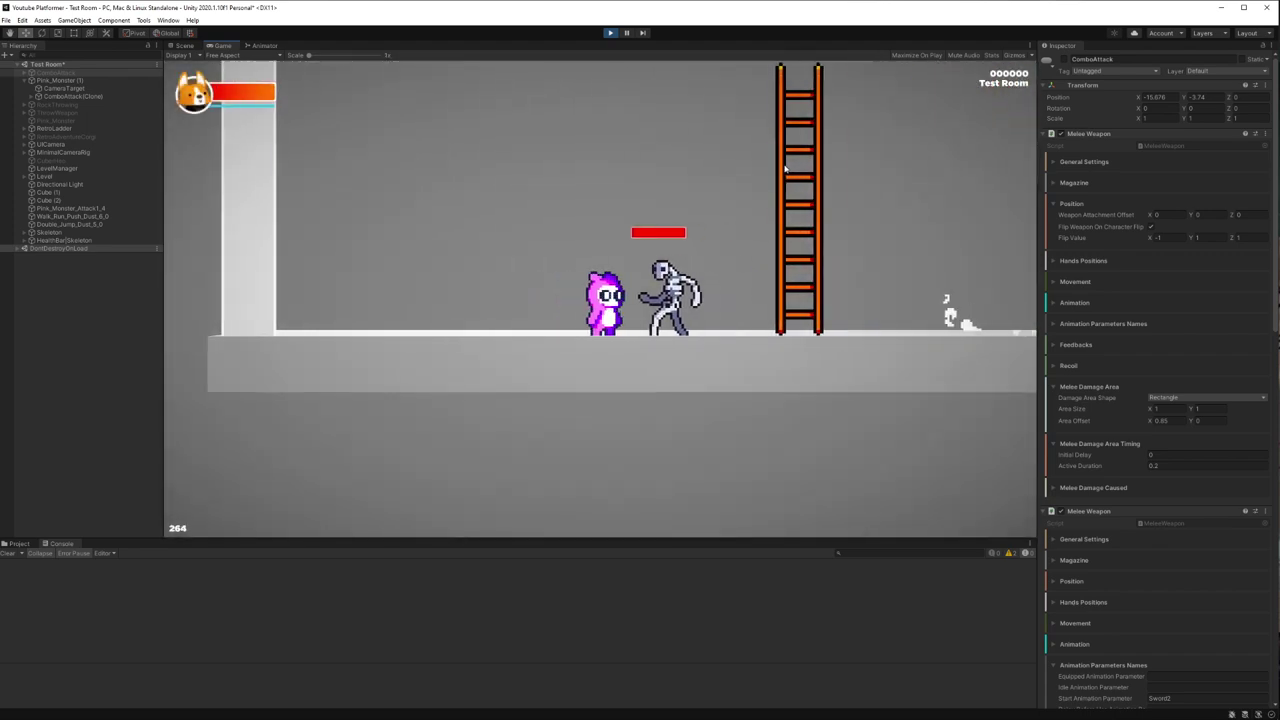
pyautogui.press('e')
pyautogui.press('e')
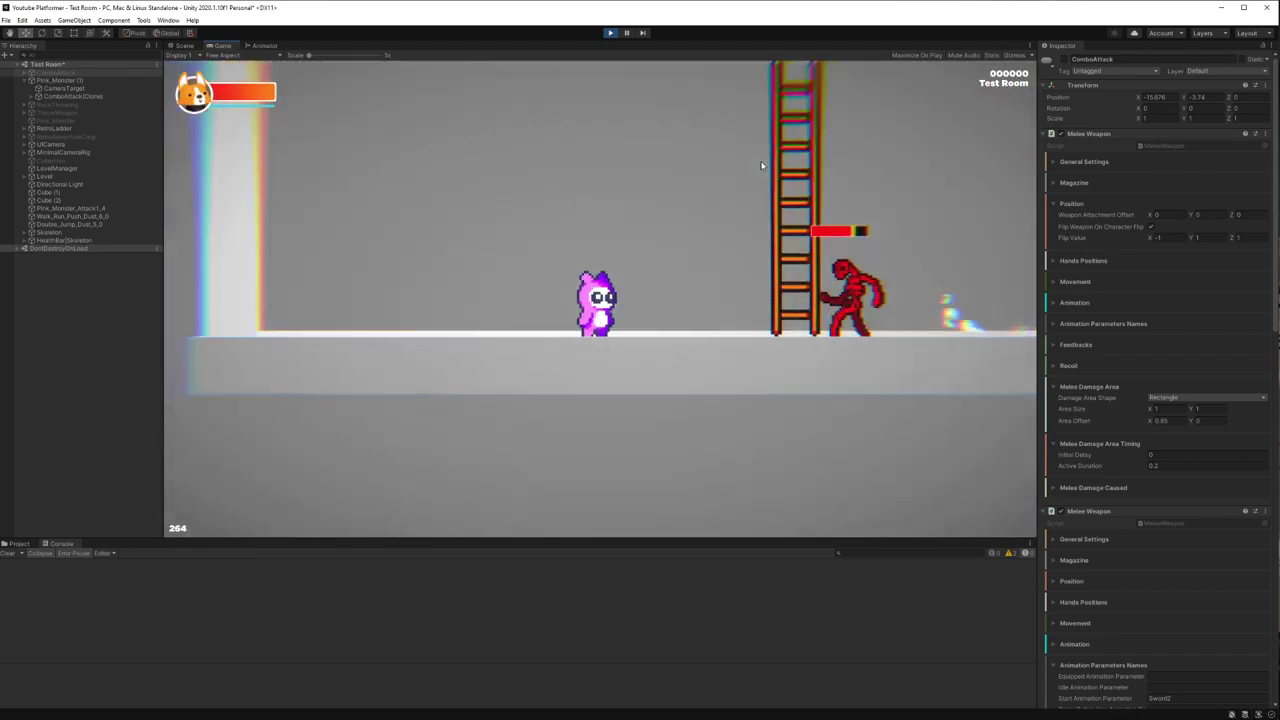
pyautogui.press('d')
pyautogui.press('d')
pyautogui.press('e')
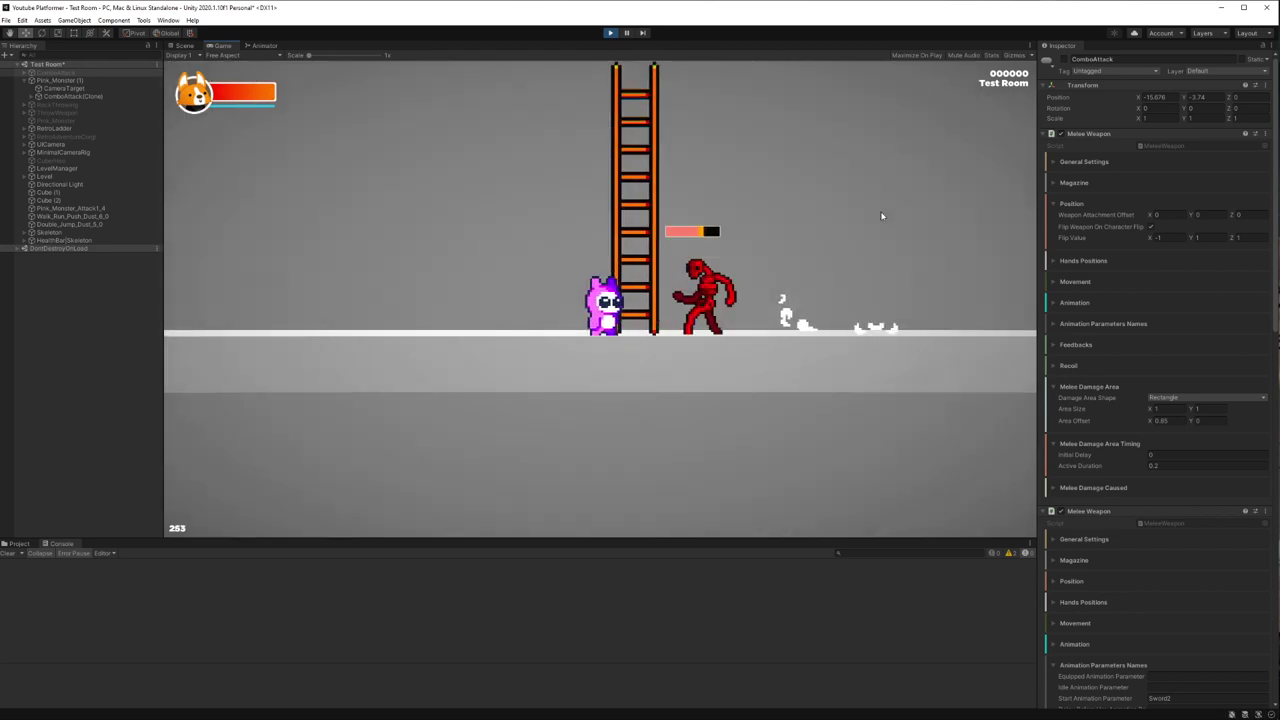
pyautogui.press('e')
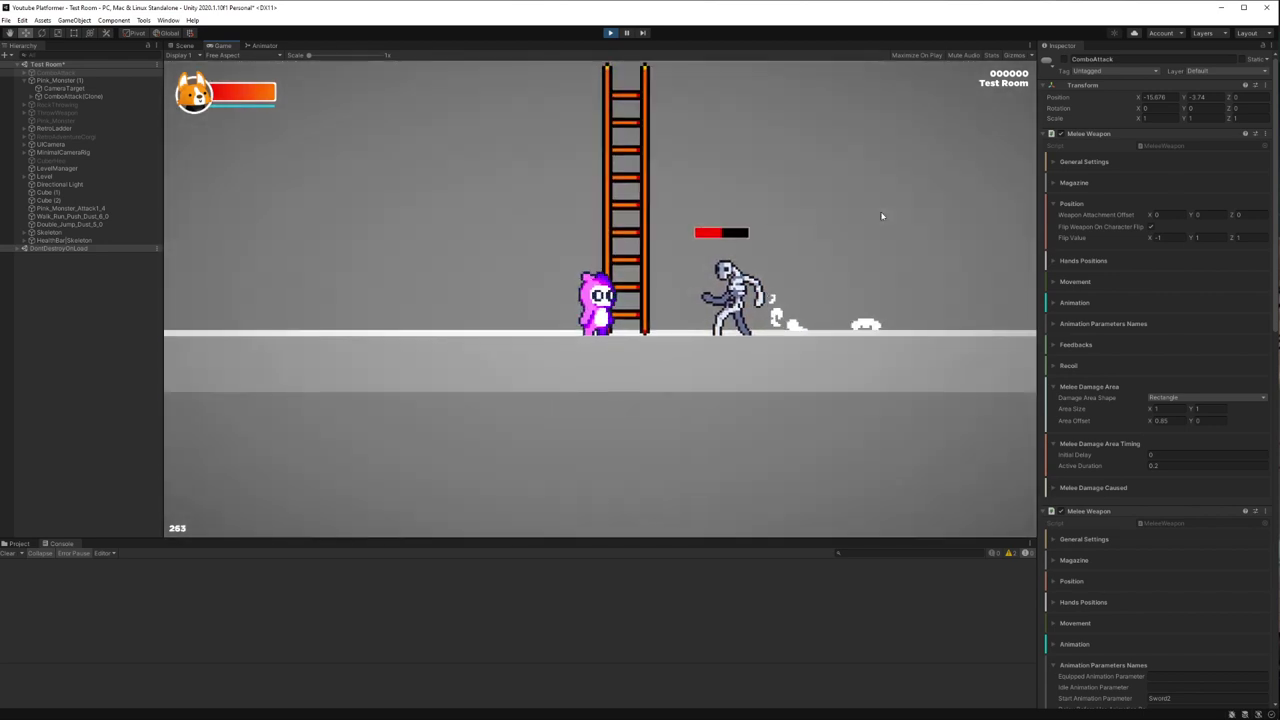
pyautogui.press('d')
pyautogui.press('e')
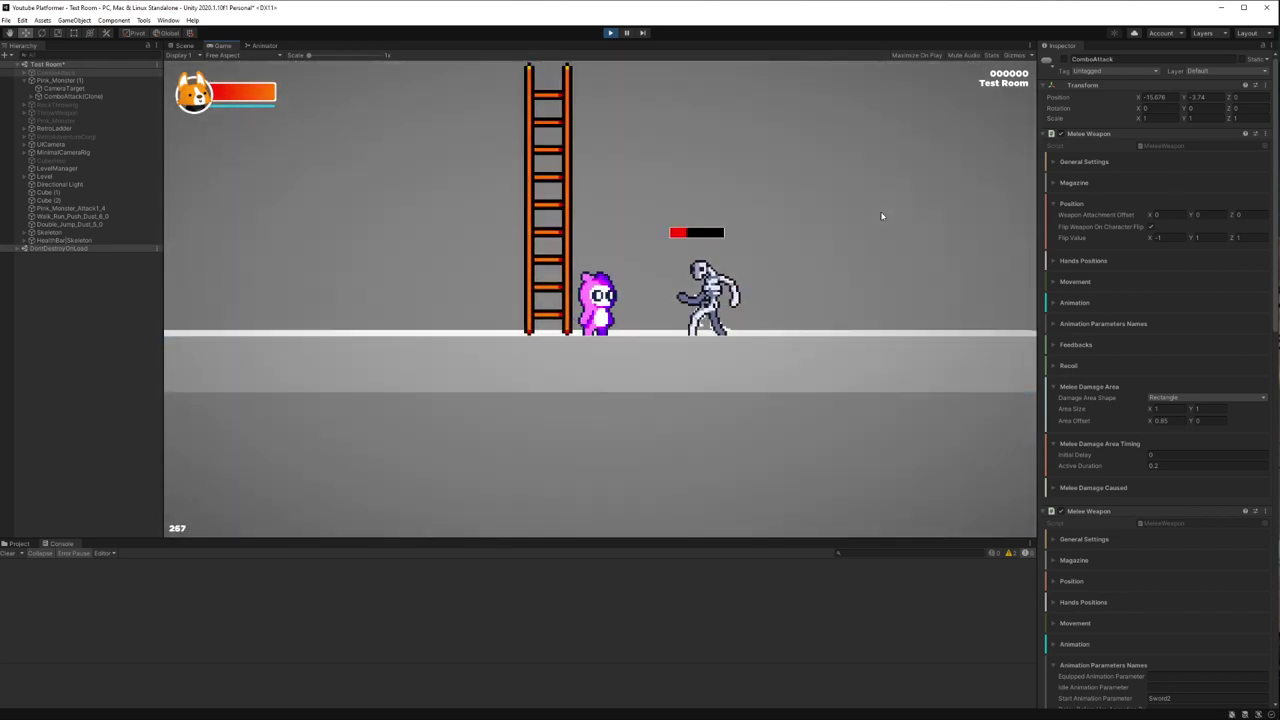
pyautogui.press('d')
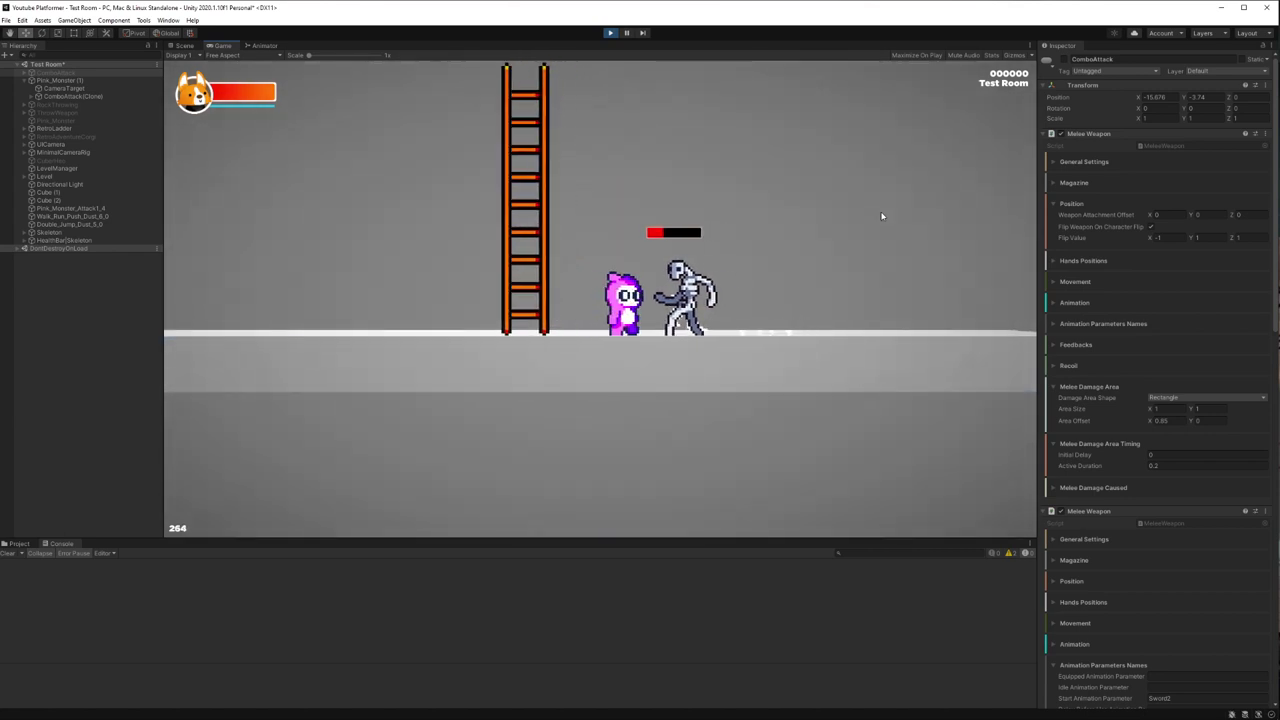
pyautogui.press('e')
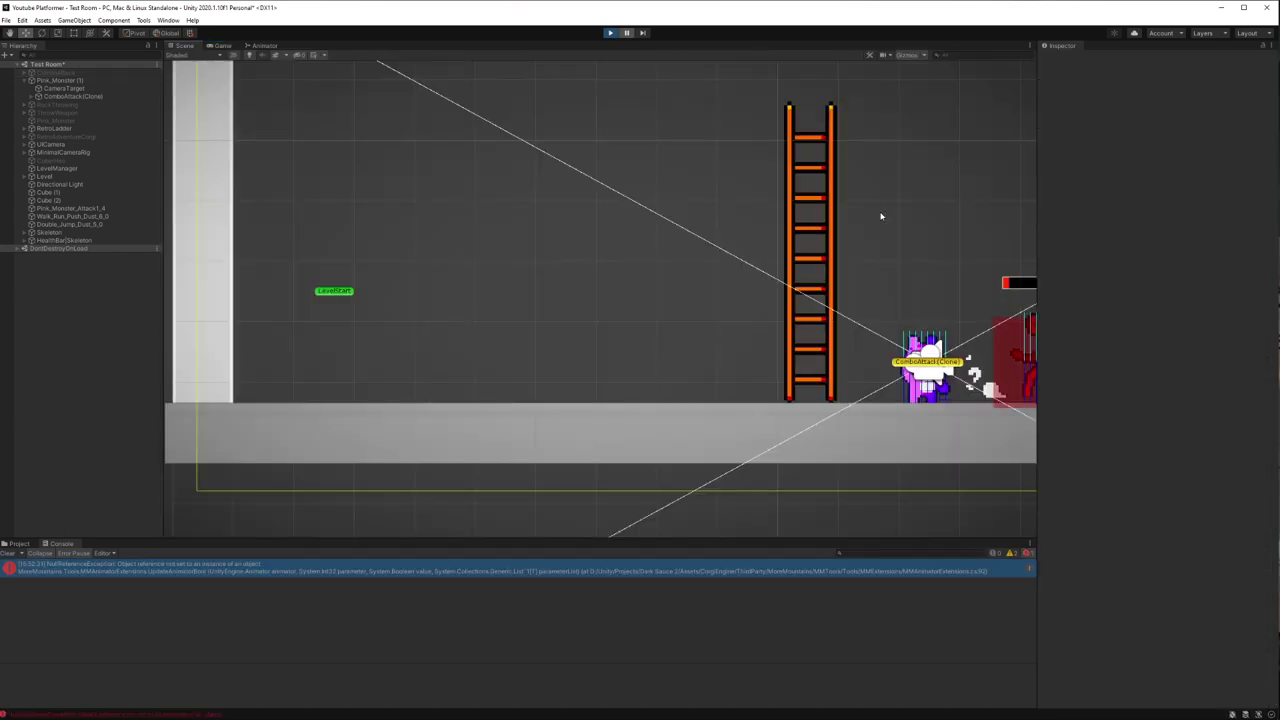
# Step: Restart the run, walk right knocking back the skeleton row with the combo, then stop
pyautogui.click(610, 32)
pyautogui.click(610, 32)
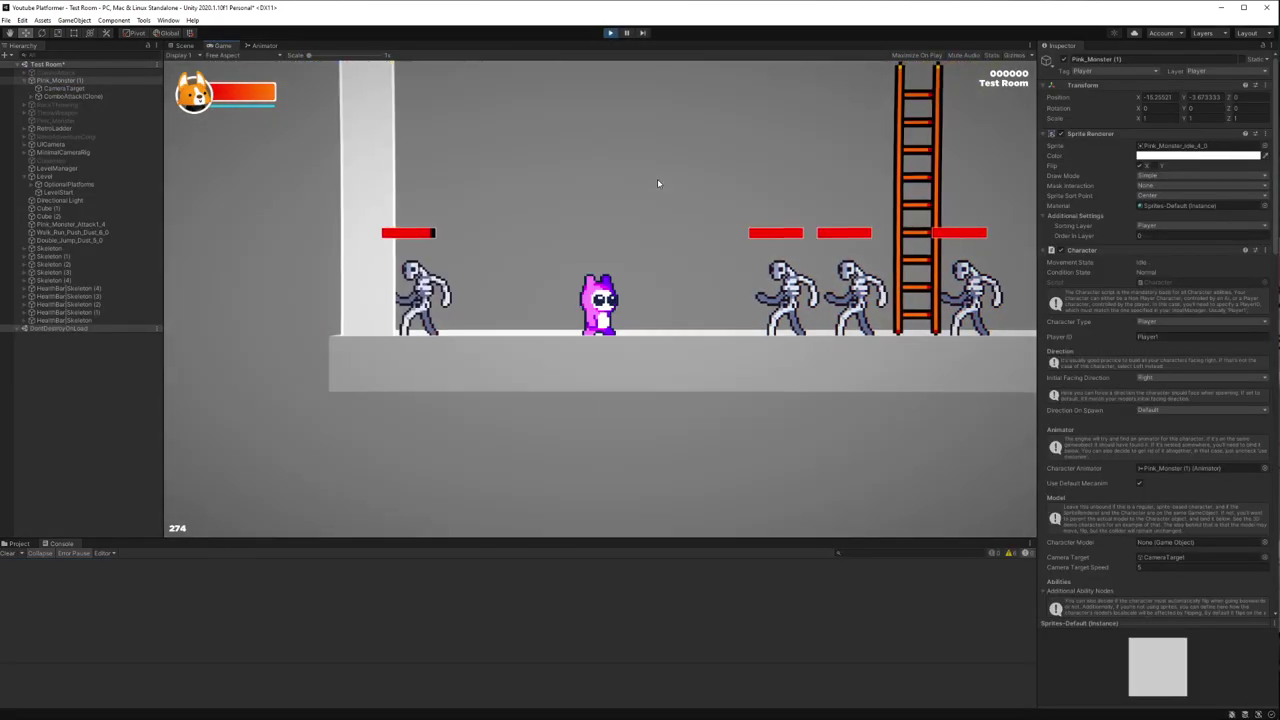
pyautogui.press('d')
pyautogui.press('e')
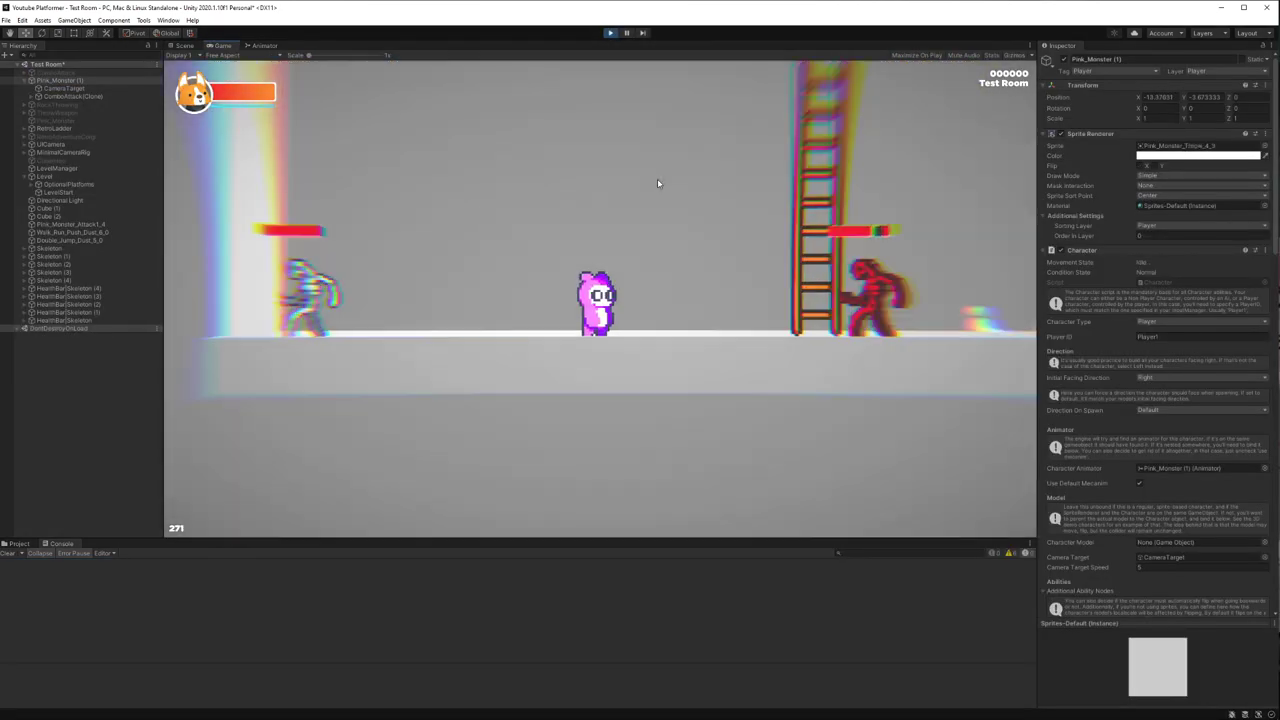
pyautogui.press('d')
pyautogui.press('d')
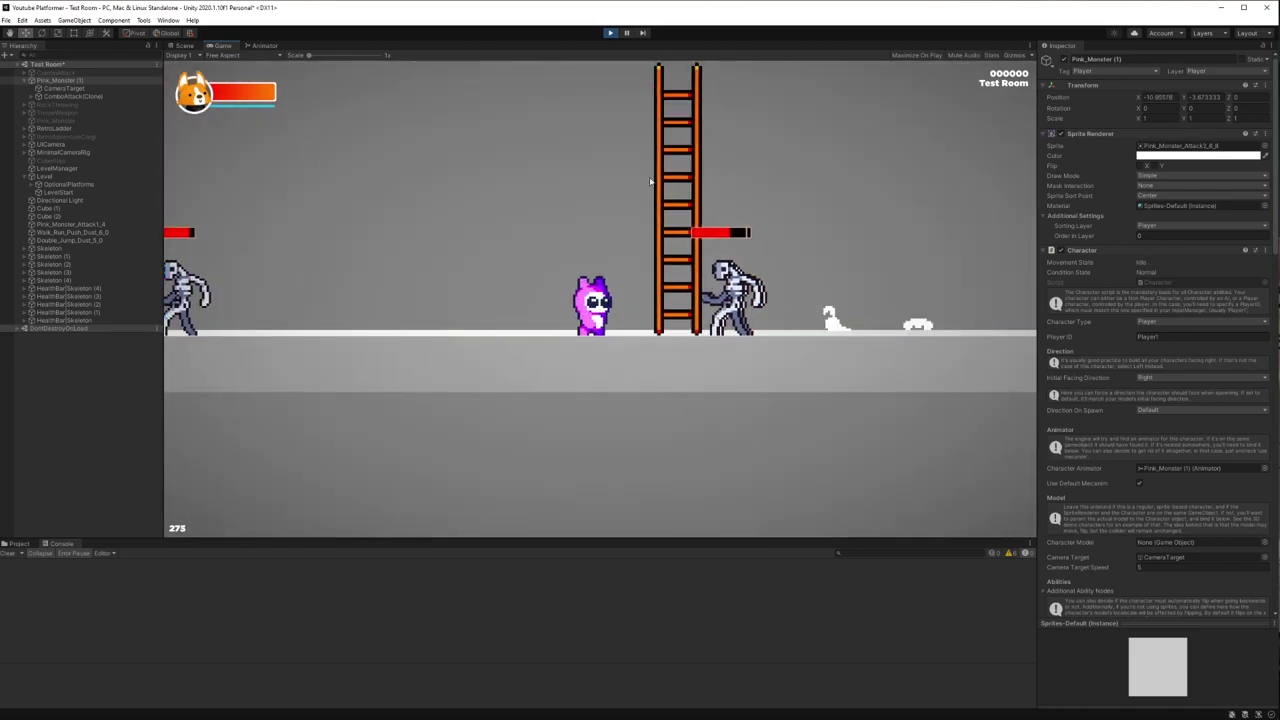
pyautogui.press('d')
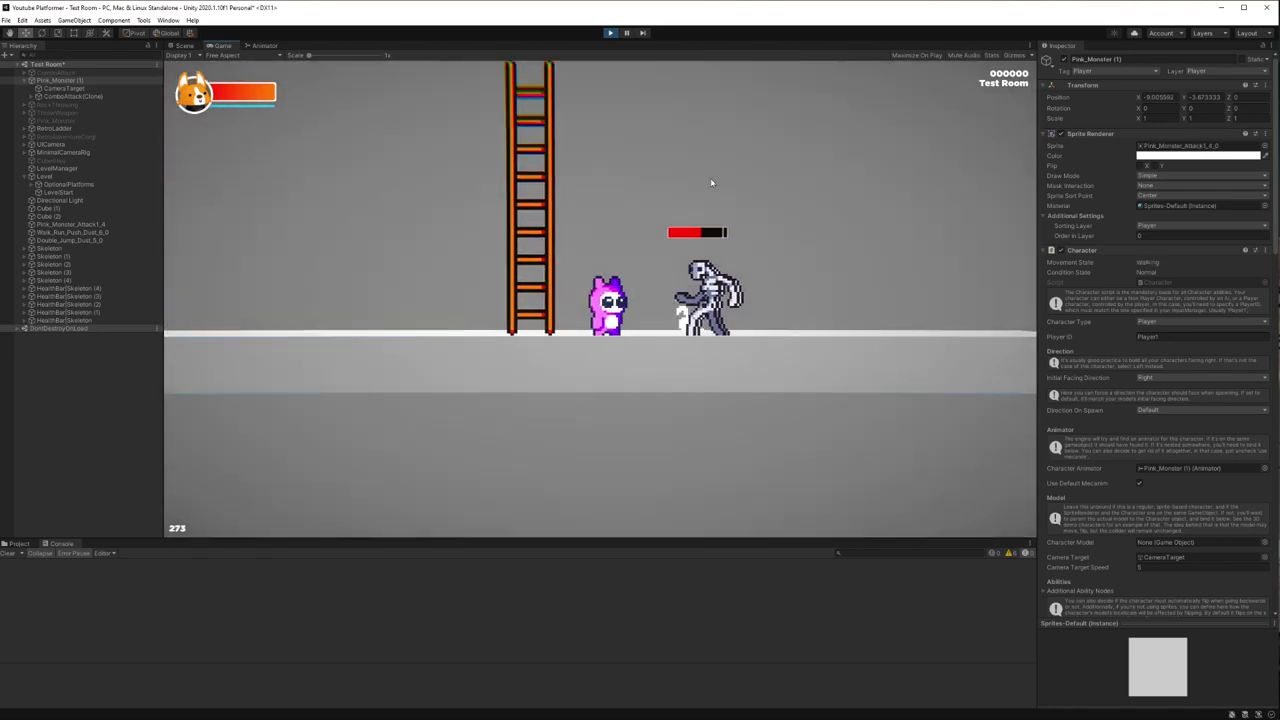
pyautogui.press('e')
pyautogui.press('d')
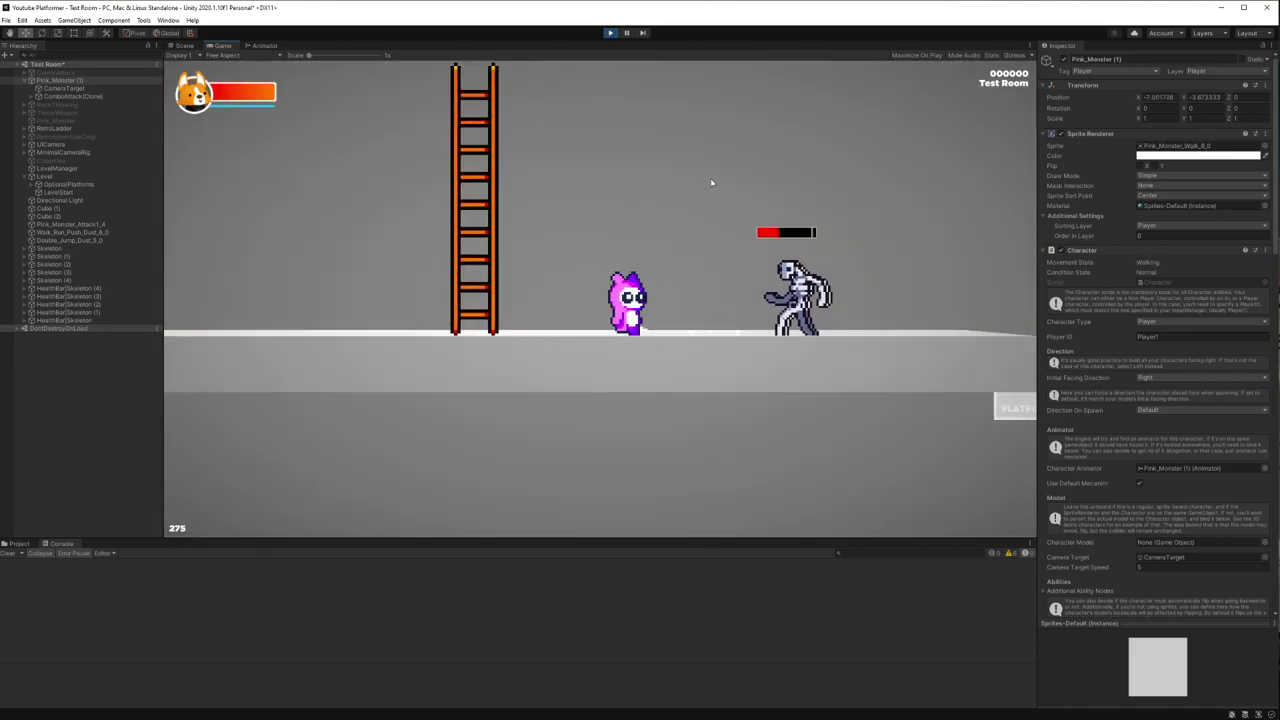
pyautogui.press('e')
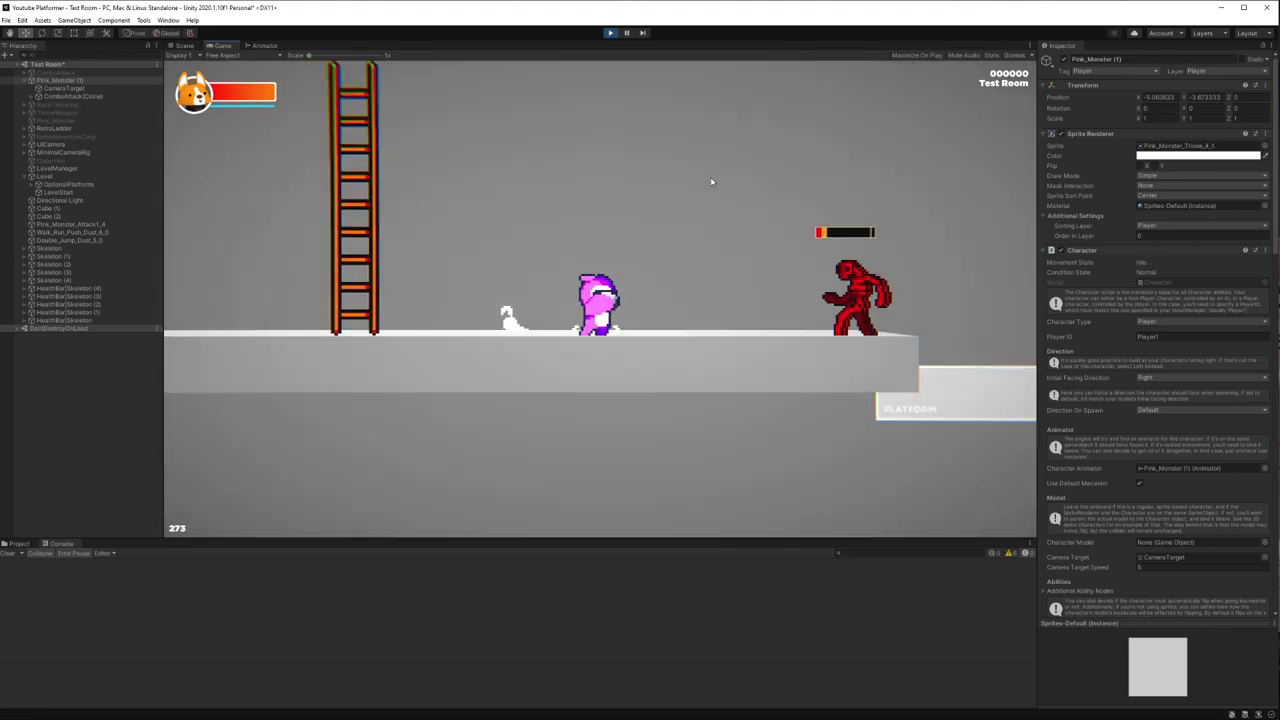
pyautogui.press('d')
pyautogui.press('d')
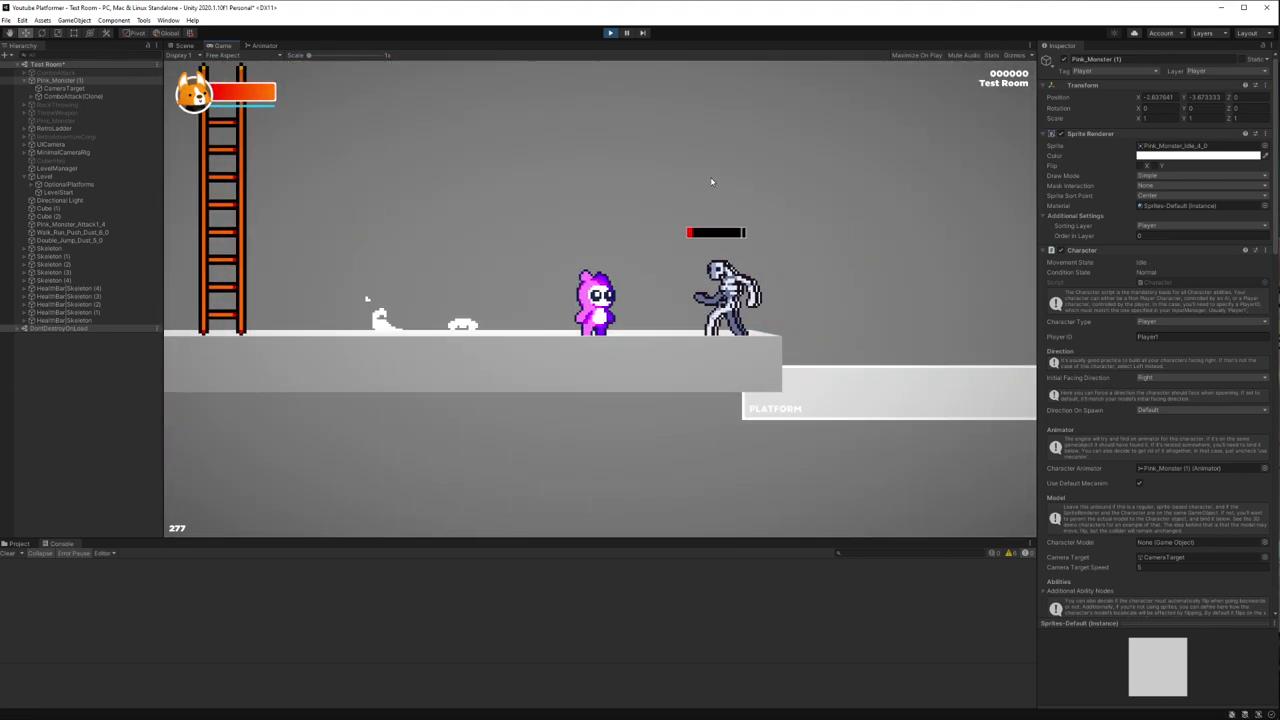
pyautogui.hotkey('ctrl', 'p')
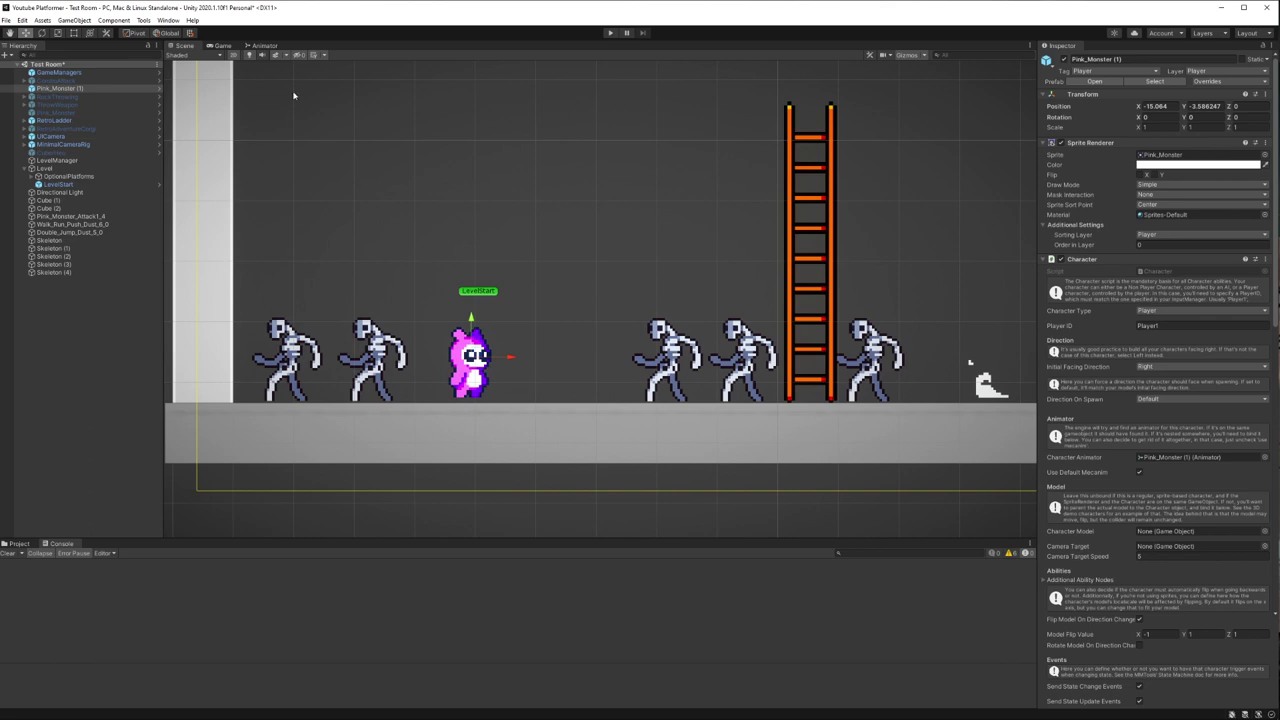
# Step: In the Animator, inspect the RetroCorgiMelee, Sword2 and Sword3 transitions to PixelCorgiIdle
pyautogui.click(264, 45)
pyautogui.click(801, 215)
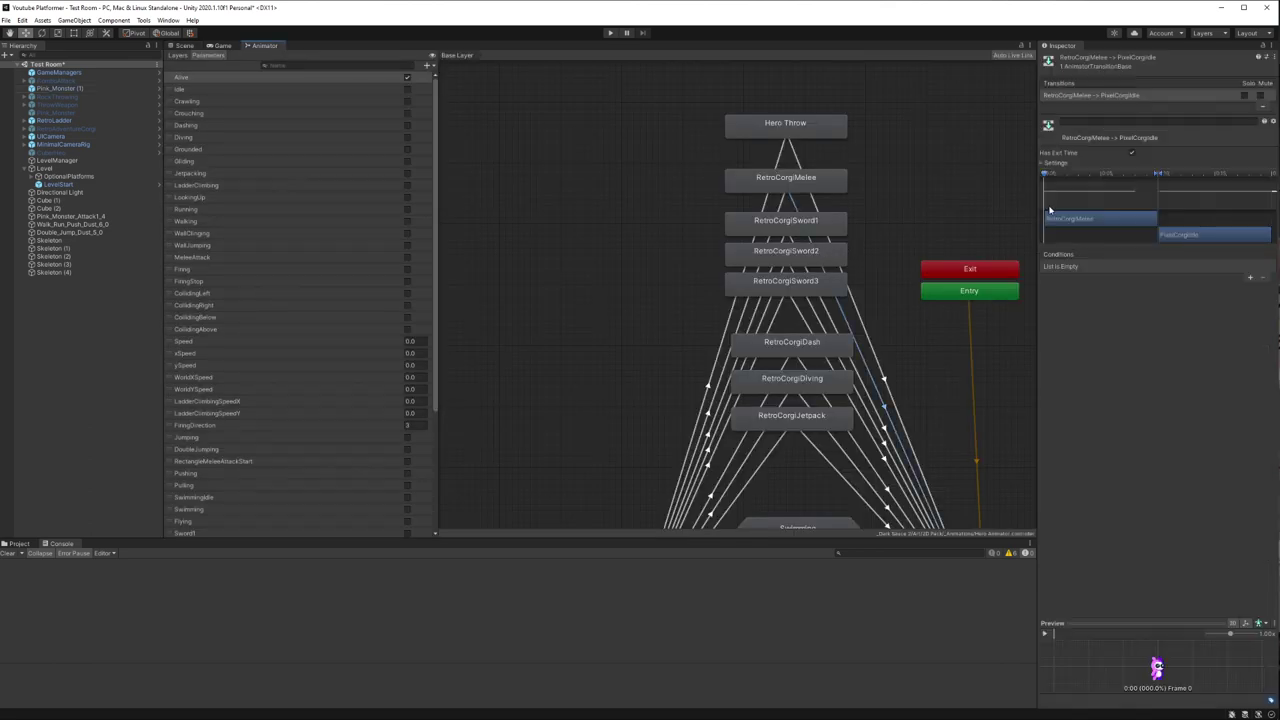
pyautogui.click(792, 271)
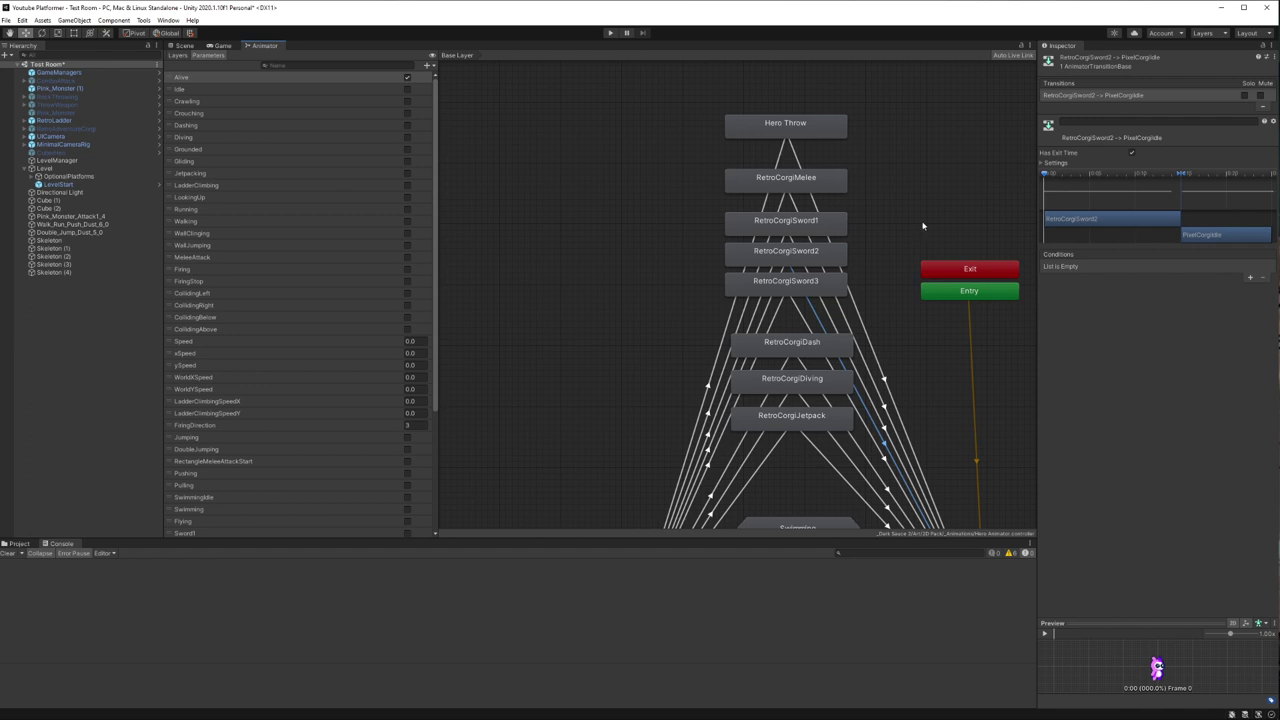
pyautogui.click(800, 310)
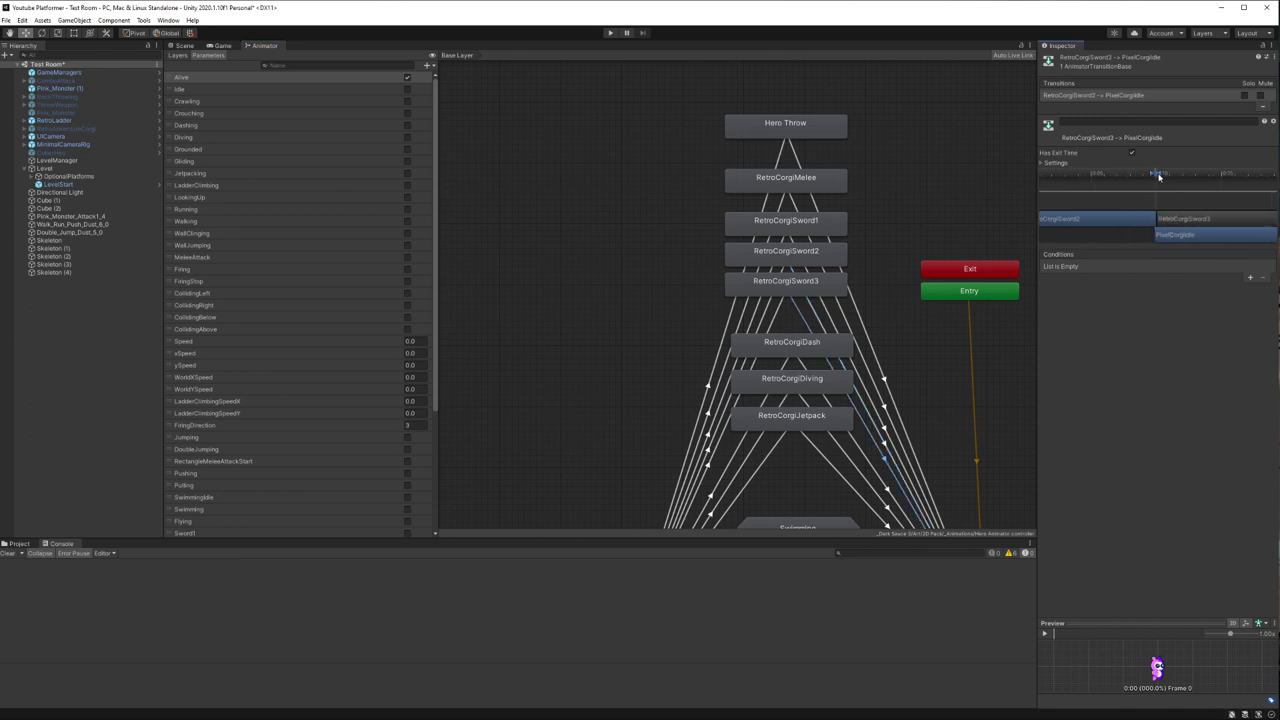
pyautogui.click(824, 296)
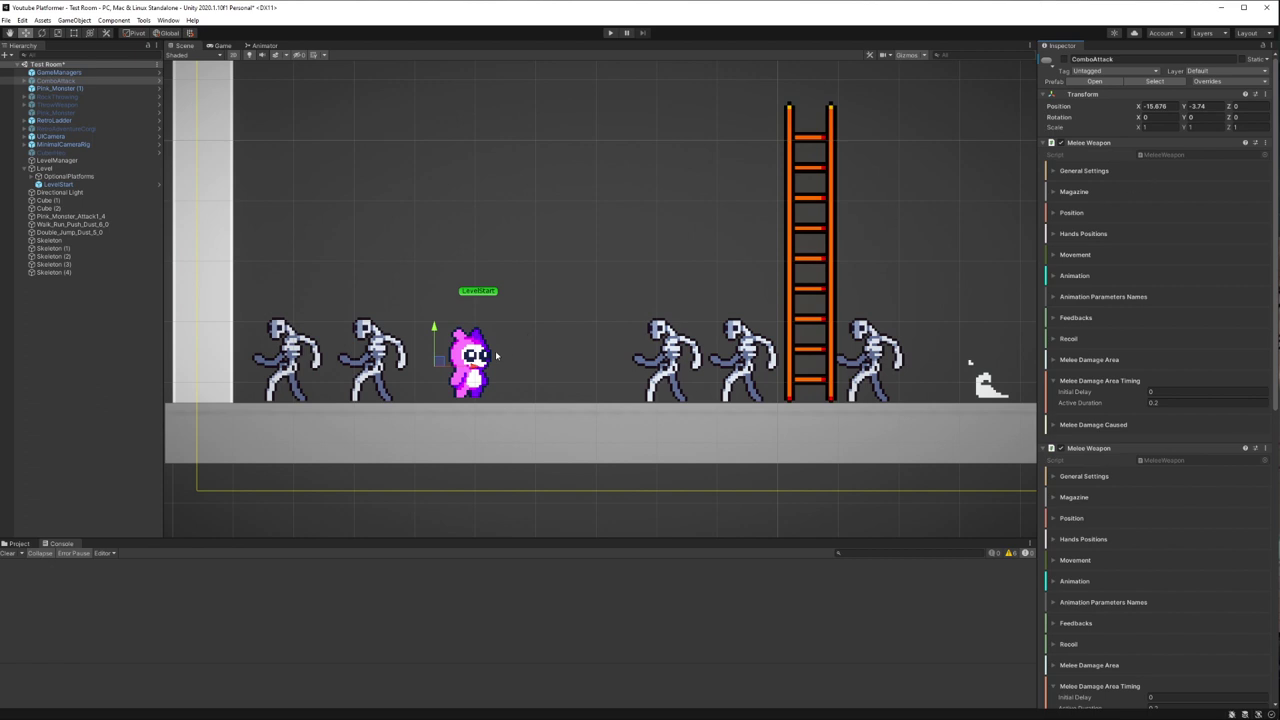
# Step: Set the first melee weapon's Time Between Uses to 0.12
pyautogui.scroll(-10, 1266, 266)
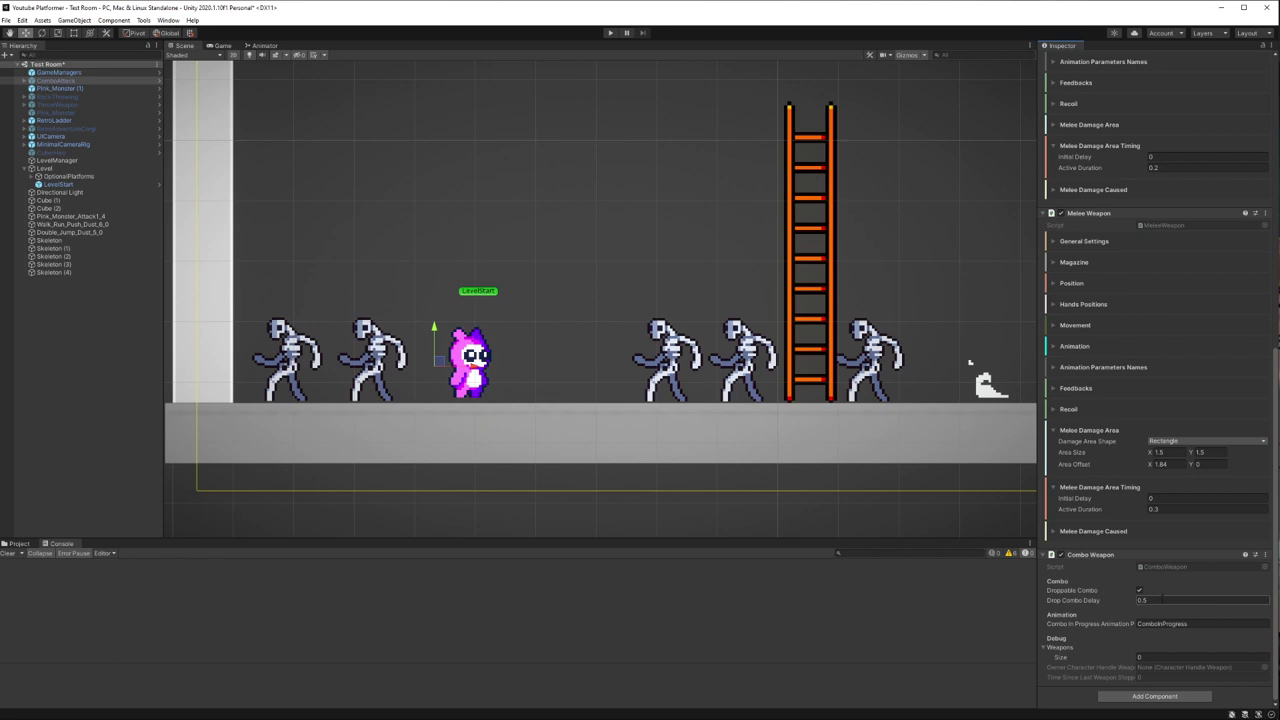
pyautogui.moveTo(1161, 600)
pyautogui.scroll(5, 1088, 172)
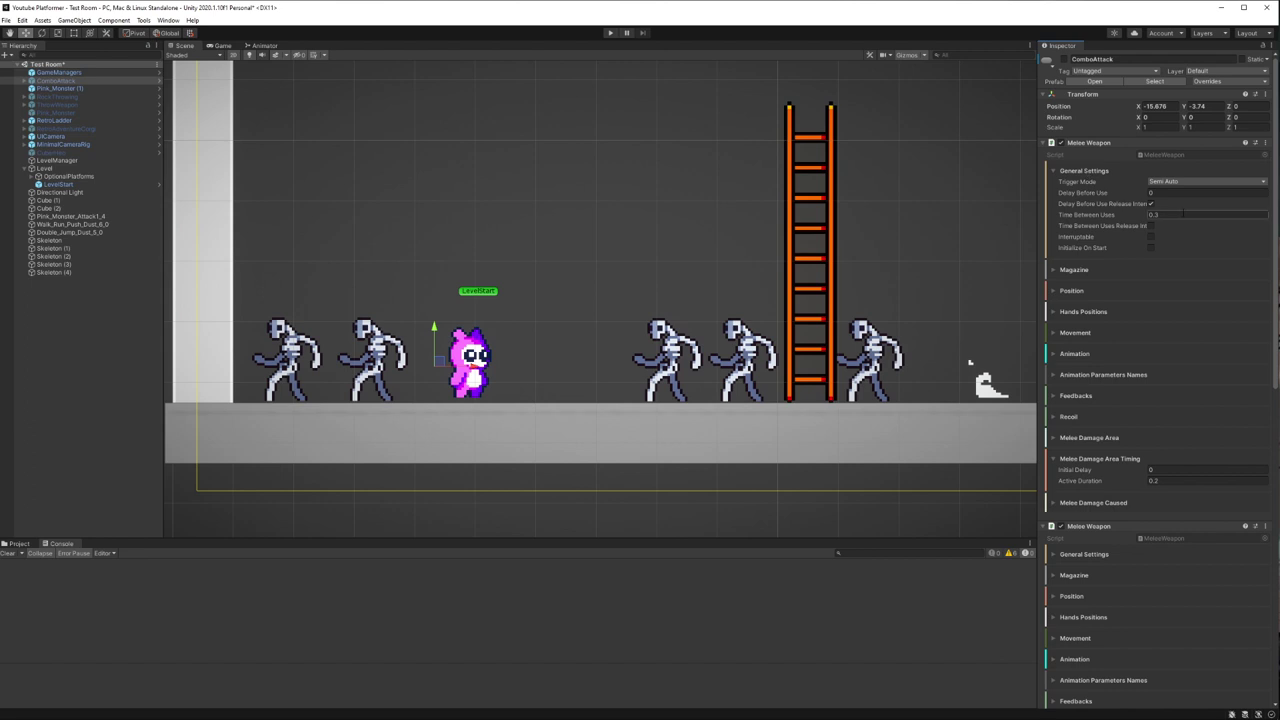
pyautogui.moveTo(1071, 221)
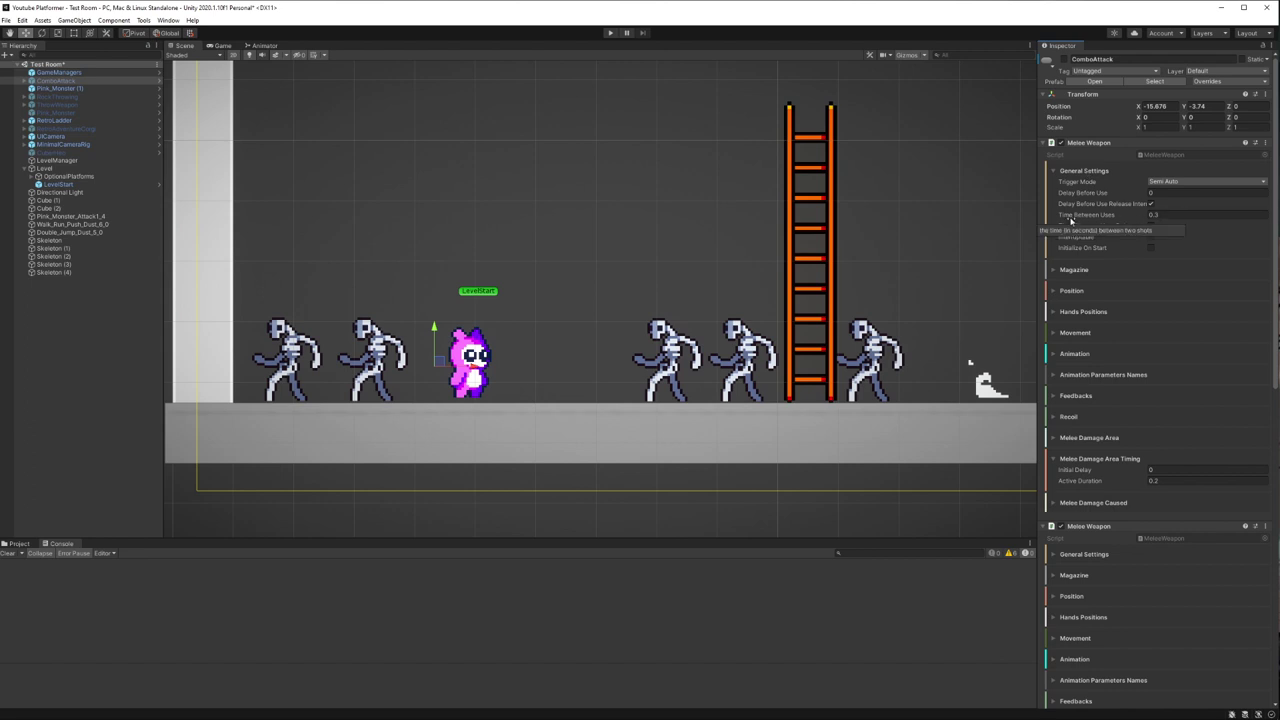
pyautogui.click(1157, 215)
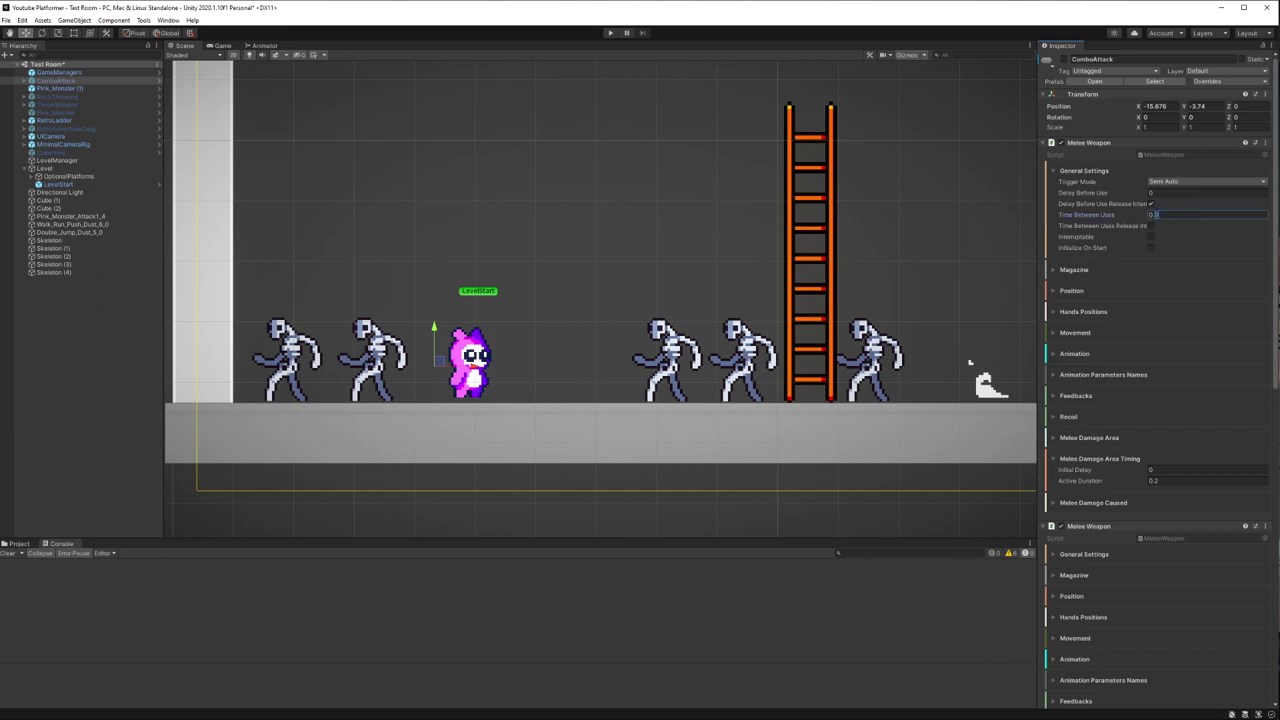
pyautogui.write('12')
pyautogui.press('Return')
# Step: Set the second melee weapon's Time Between Uses to 0.14
pyautogui.click(1072, 554)
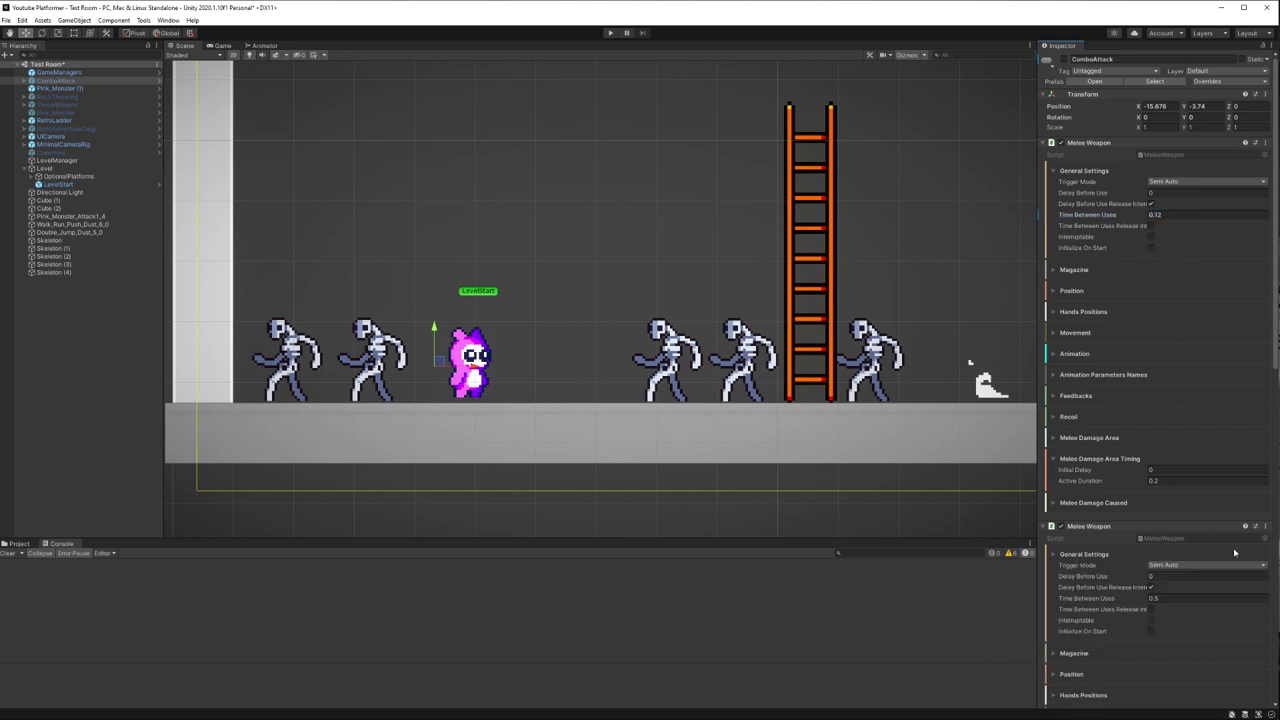
pyautogui.click(1157, 598)
pyautogui.press('BackSpace')
pyautogui.write('14')
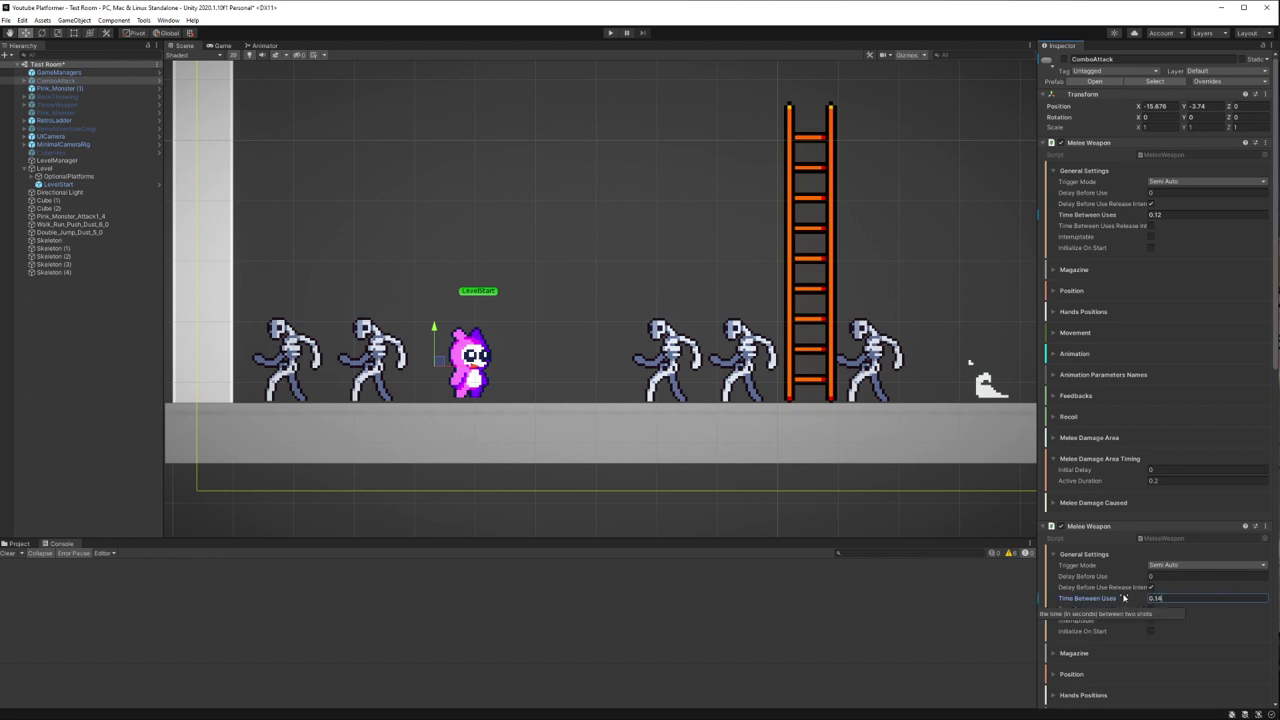
pyautogui.scroll(-5, 1124, 598)
pyautogui.press('Return')
# Step: Set the third melee weapon's Time Between Uses to 0.25
pyautogui.click(1084, 577)
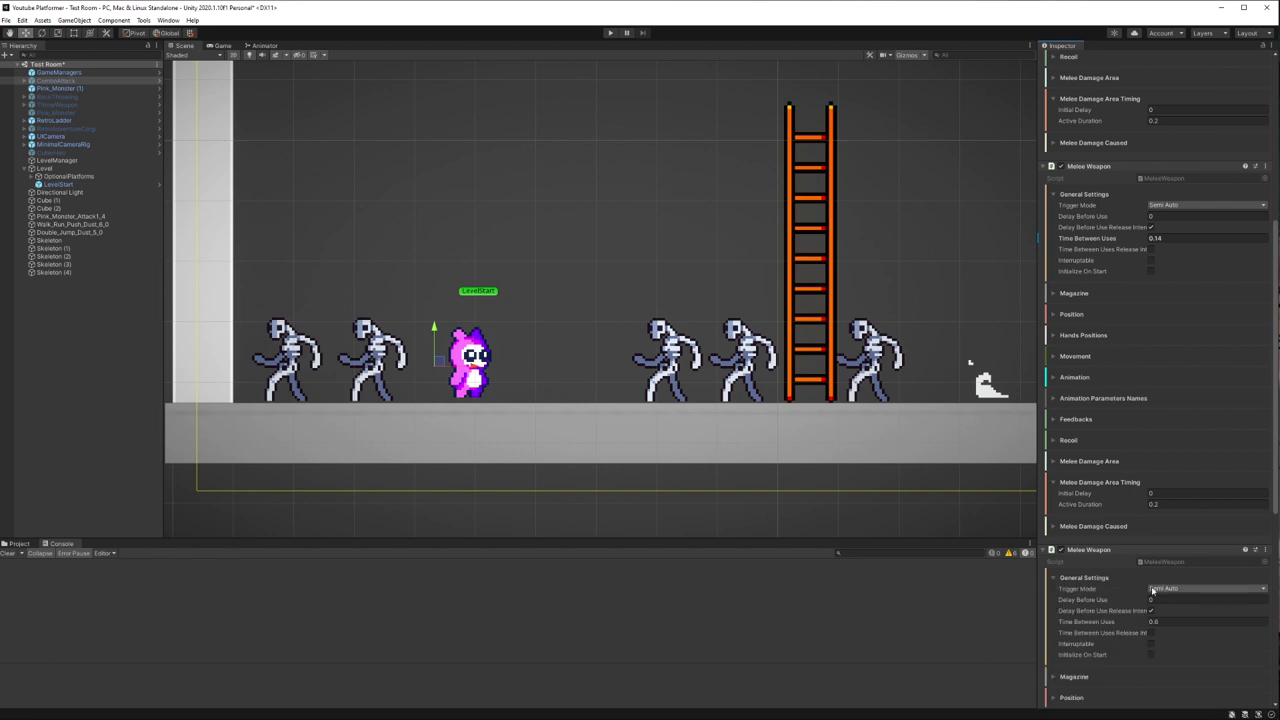
pyautogui.click(1157, 621)
pyautogui.write('0.25')
pyautogui.scroll(5, 1150, 300)
pyautogui.click(1228, 81)
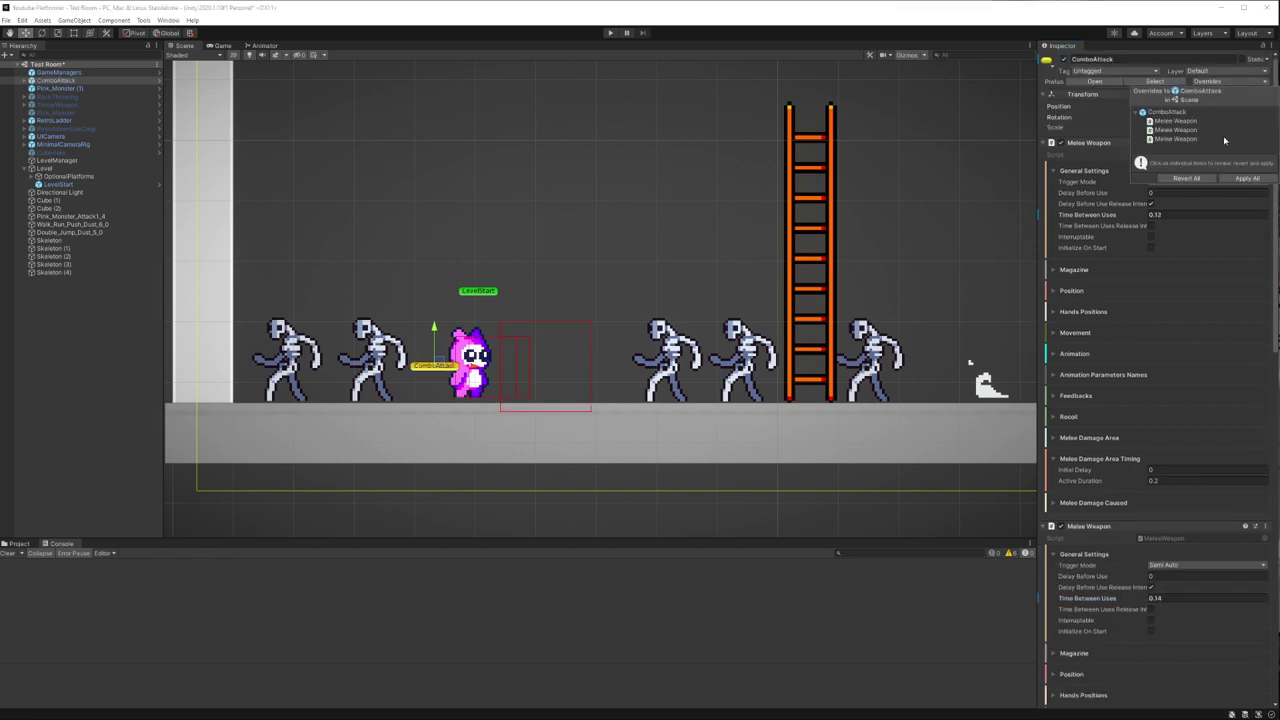
# Step: Apply the new timings to the ComboAttack prefab and playtest the faster combo on the skeletons
pyautogui.click(1246, 178)
pyautogui.hotkey('ctrl', 'p')
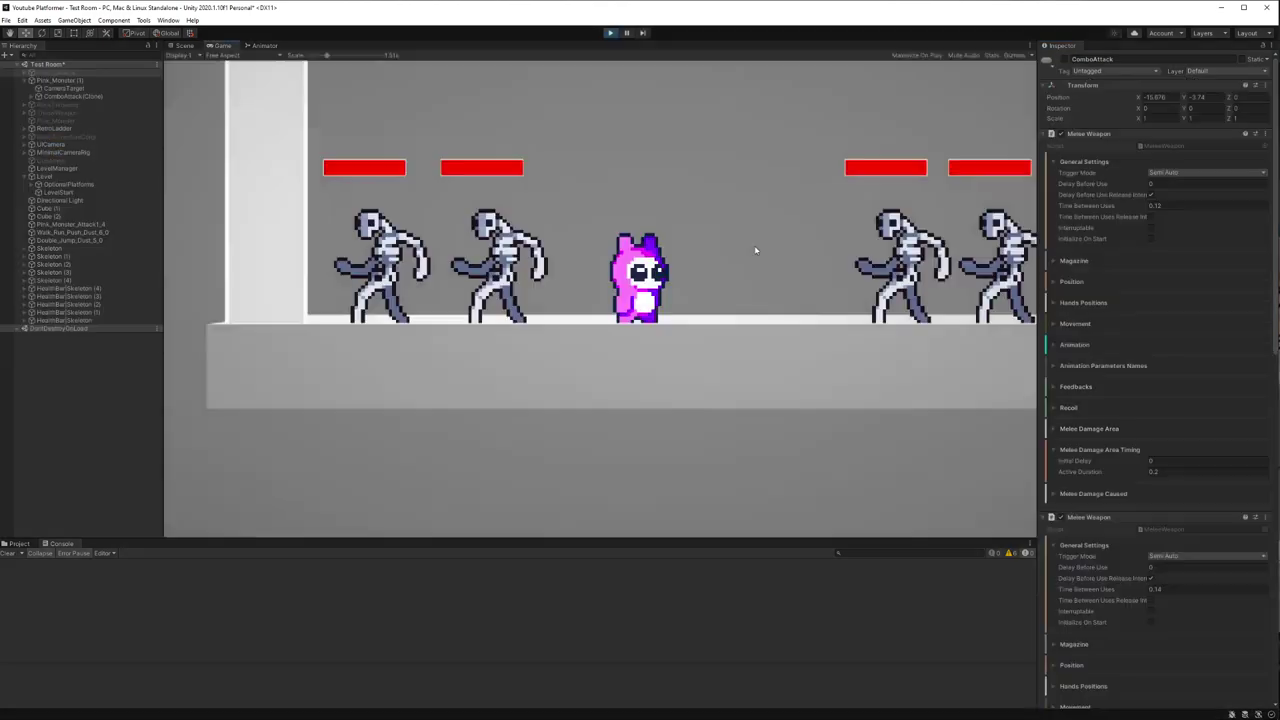
pyautogui.press('Right')
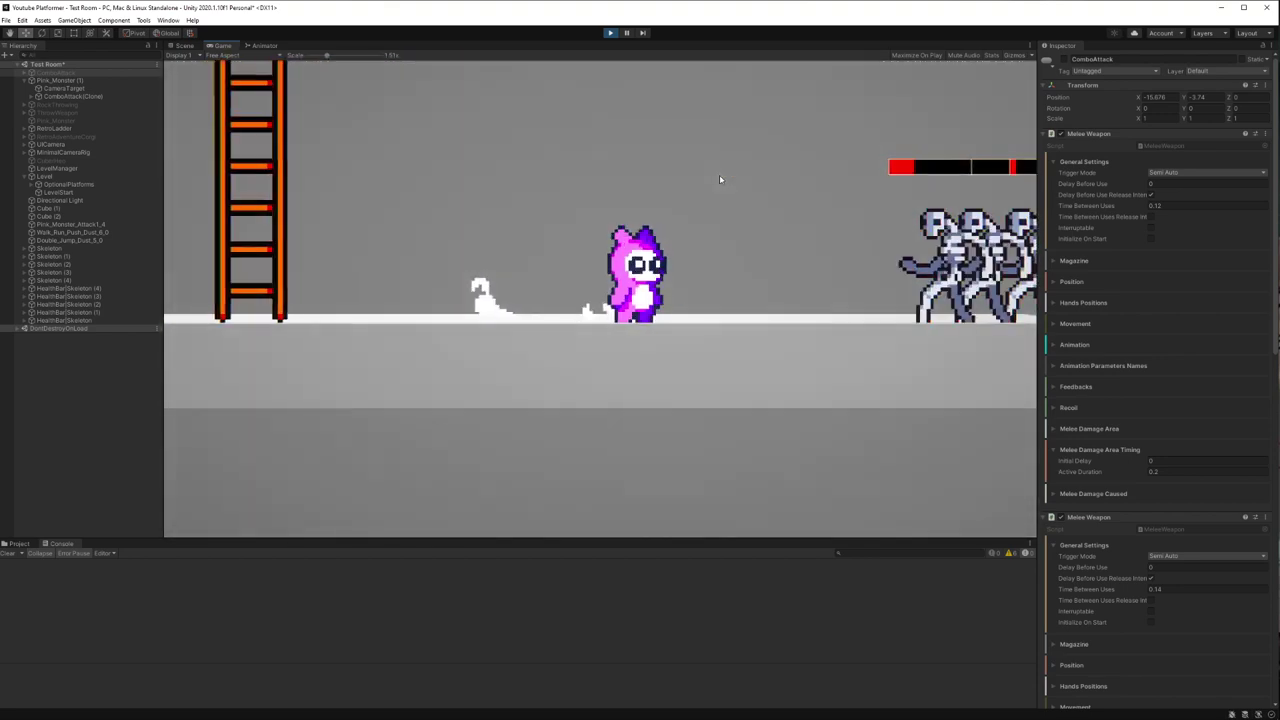
pyautogui.click(611, 33)
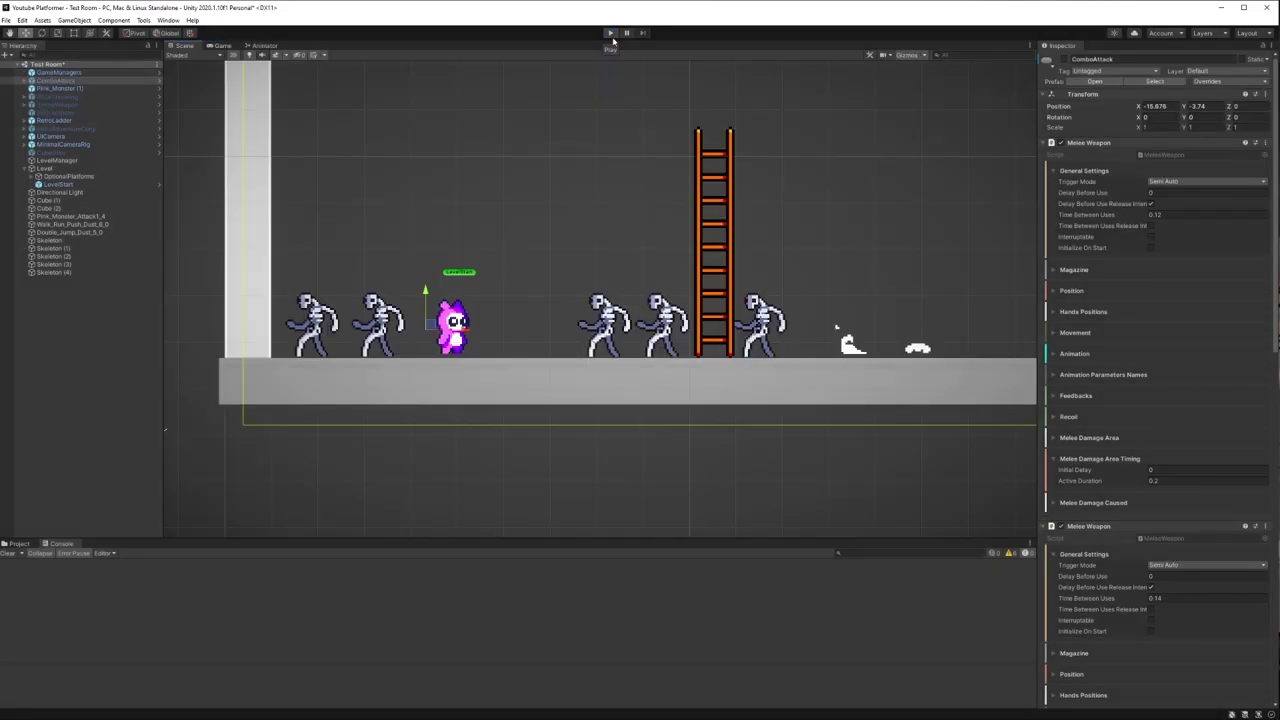
# Step: Clear the scene selection and start another test run
pyautogui.click(538, 220)
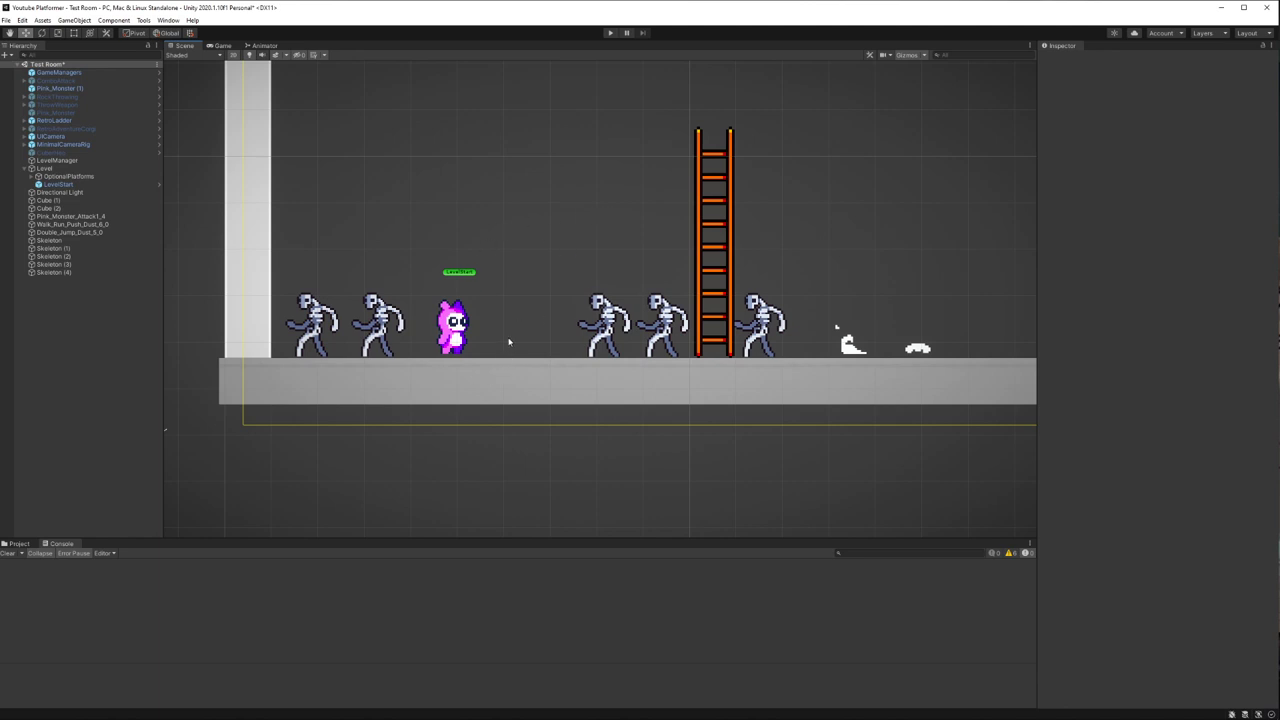
pyautogui.click(610, 32)
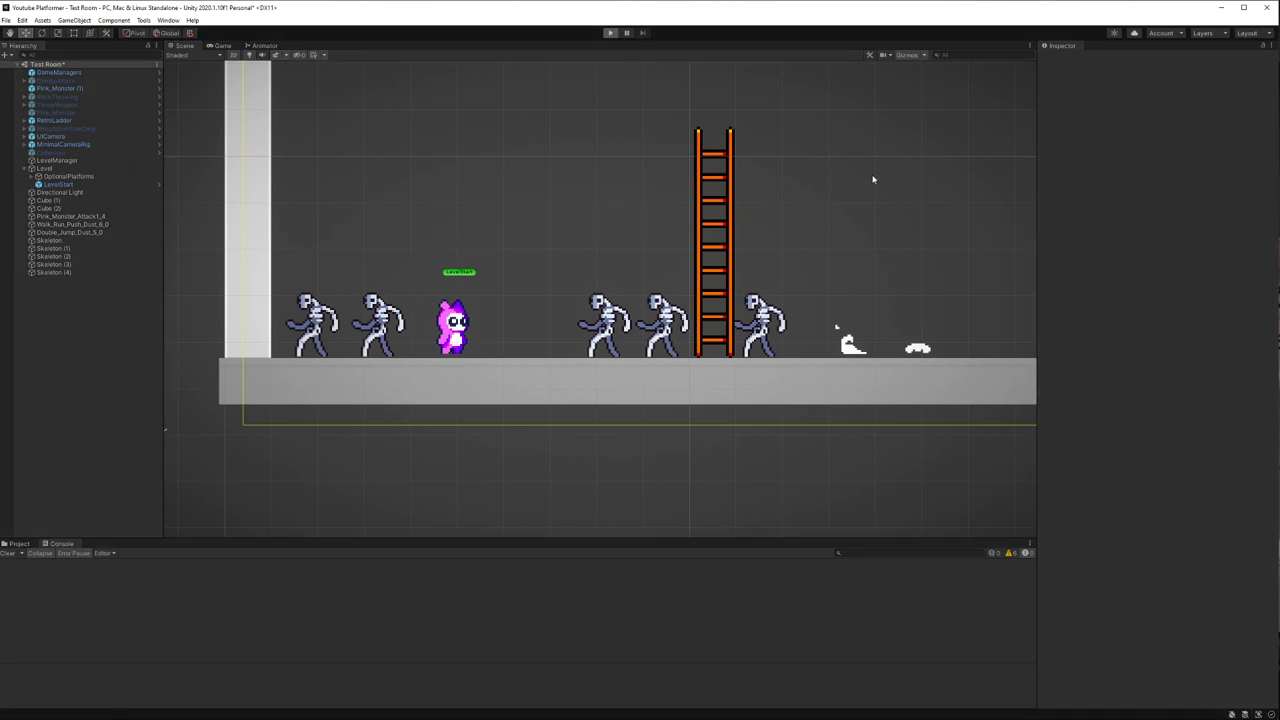